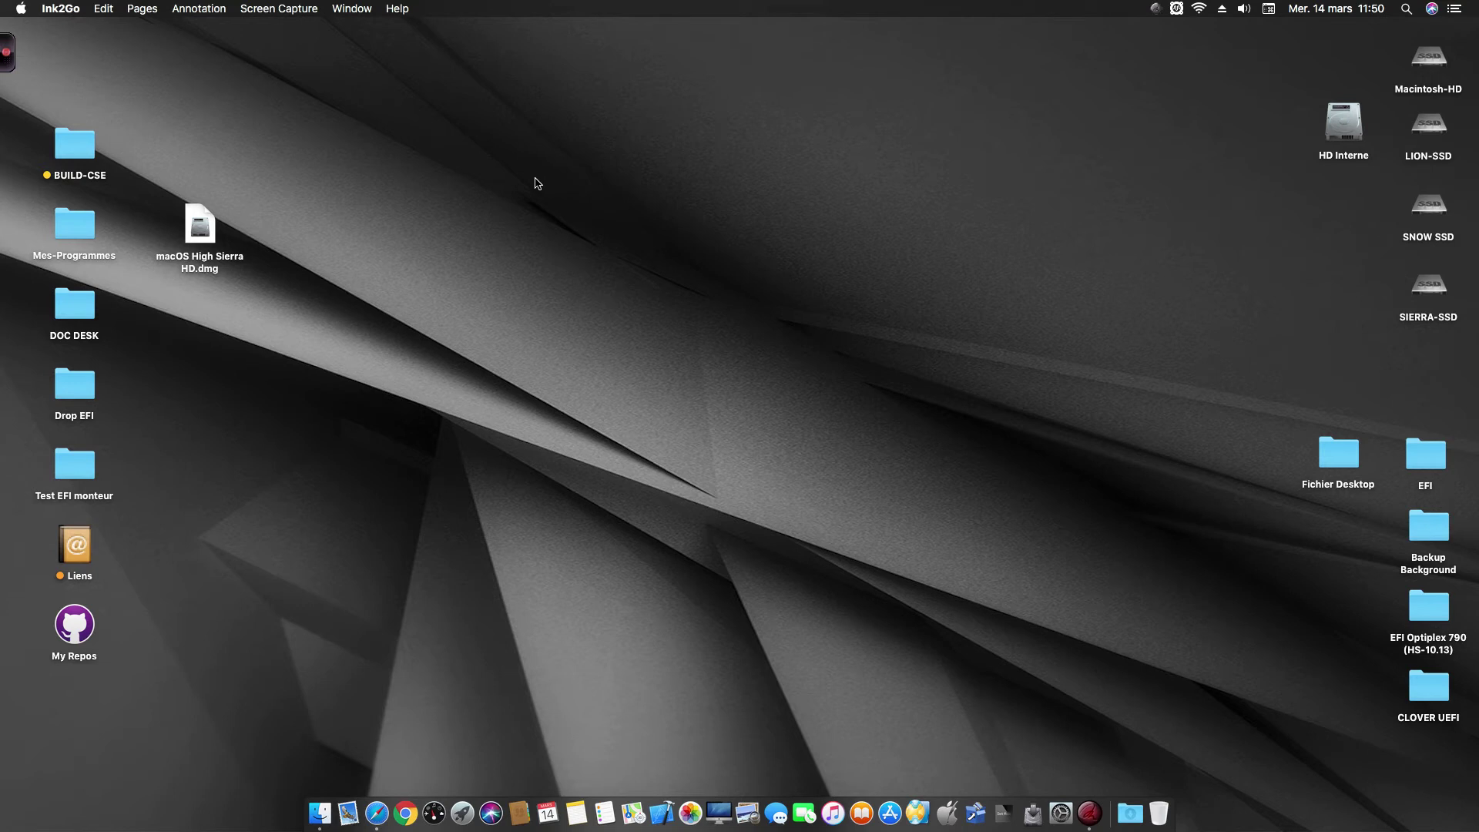
# Mount macOS High Sierra HD.dmg and copy the macOS High Sierra HD app to the desktop.
pyautogui.doubleClick(201, 224)
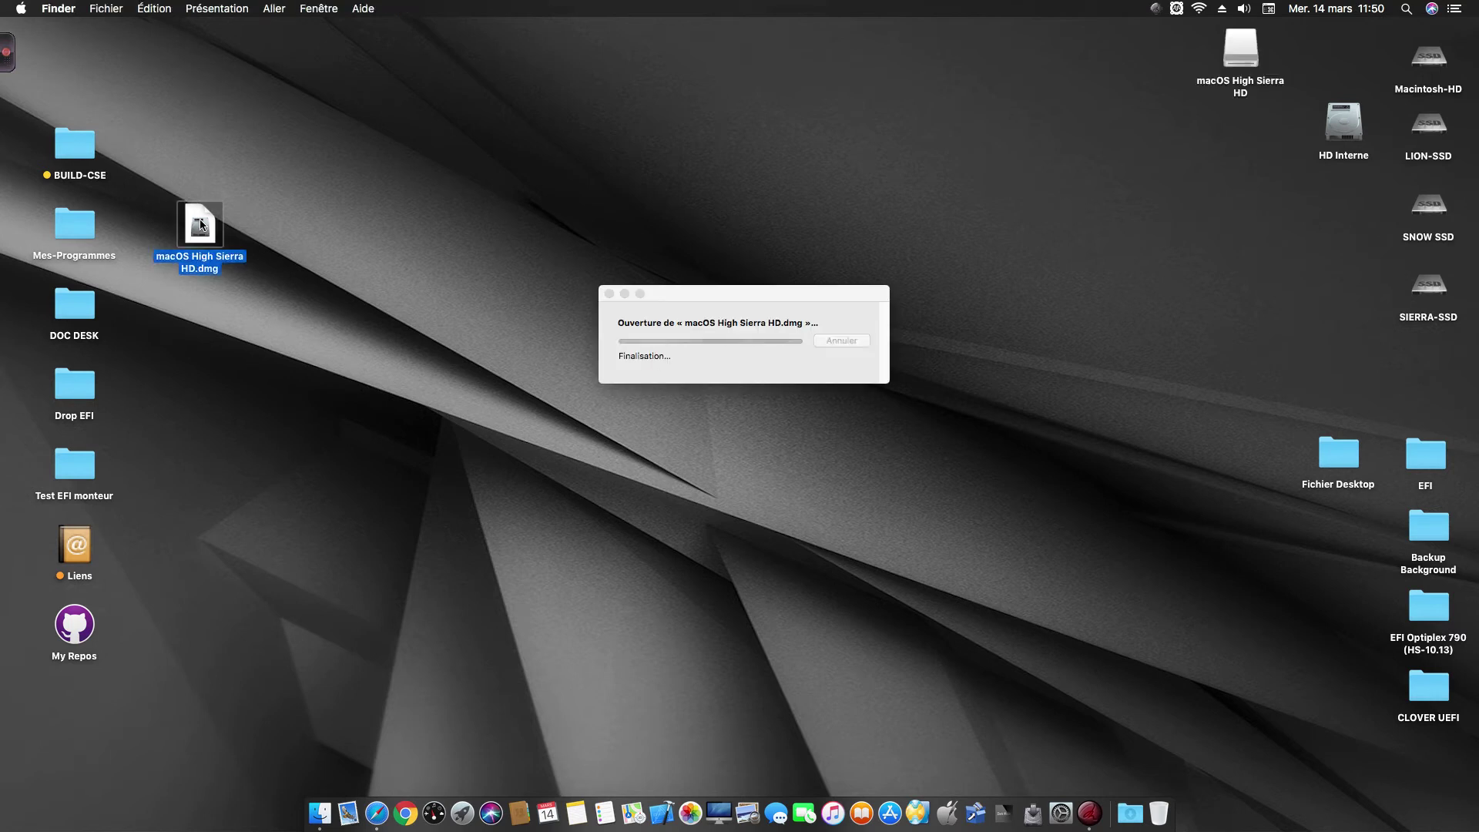
pyautogui.moveTo(647, 133); pyautogui.dragTo(982, 139)
pyautogui.moveTo(978, 26); pyautogui.dragTo(901, 137)
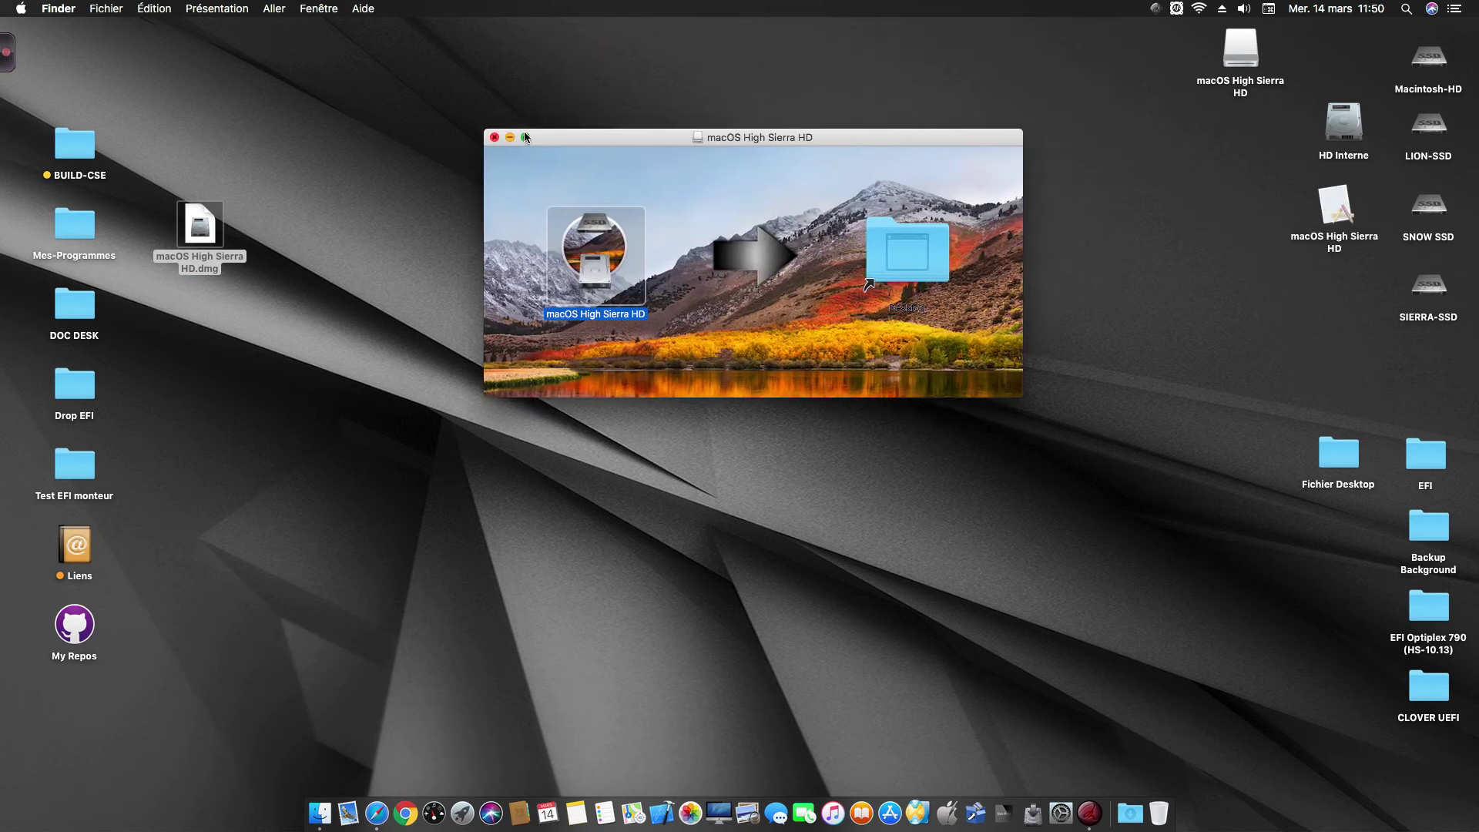
pyautogui.click(492, 137)
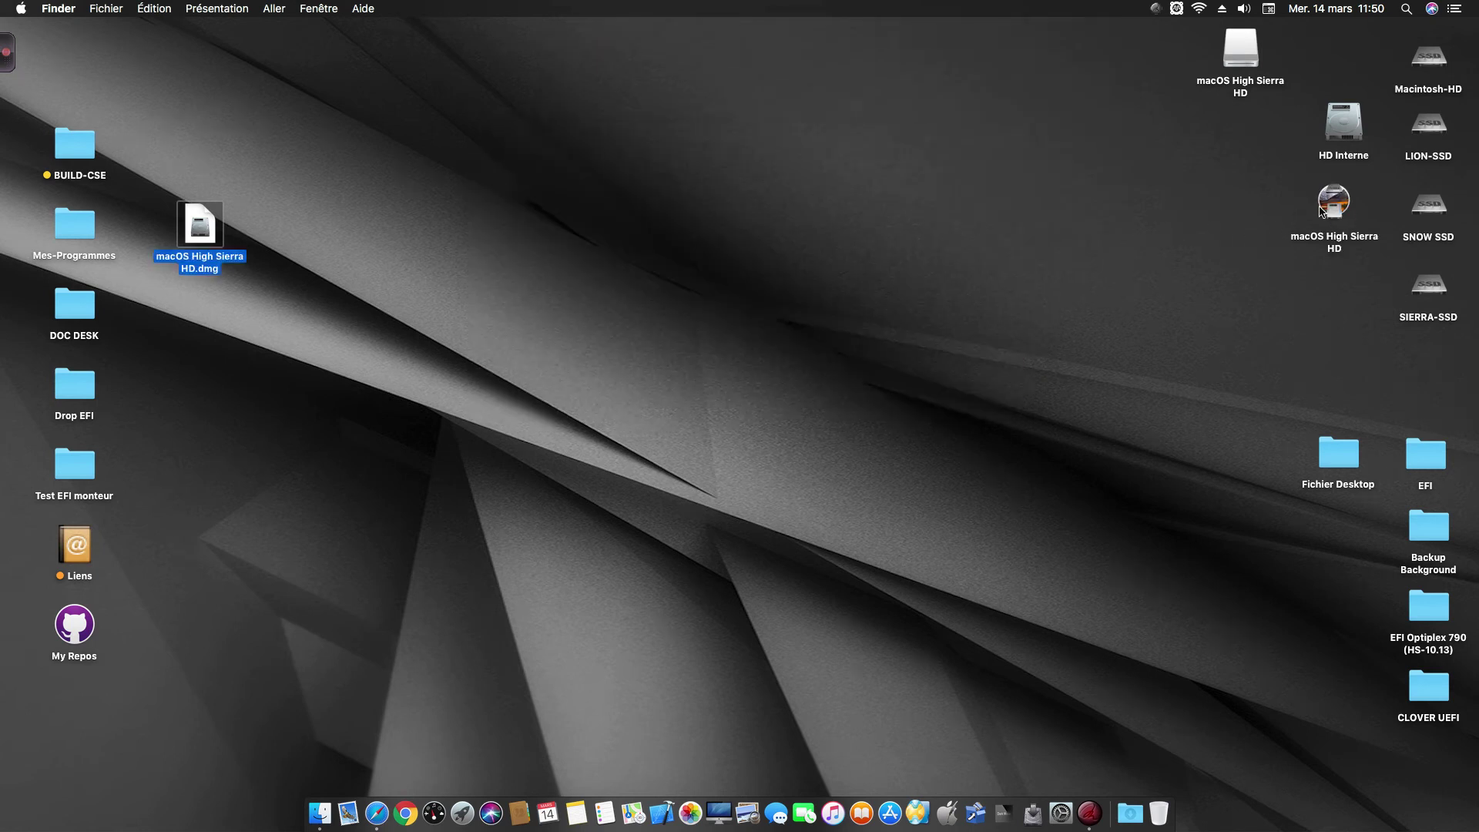
# Place the copied macOS High Sierra HD app beside its .dmg file and eject the mounted disk image.
pyautogui.moveTo(1329, 209); pyautogui.dragTo(306, 233)
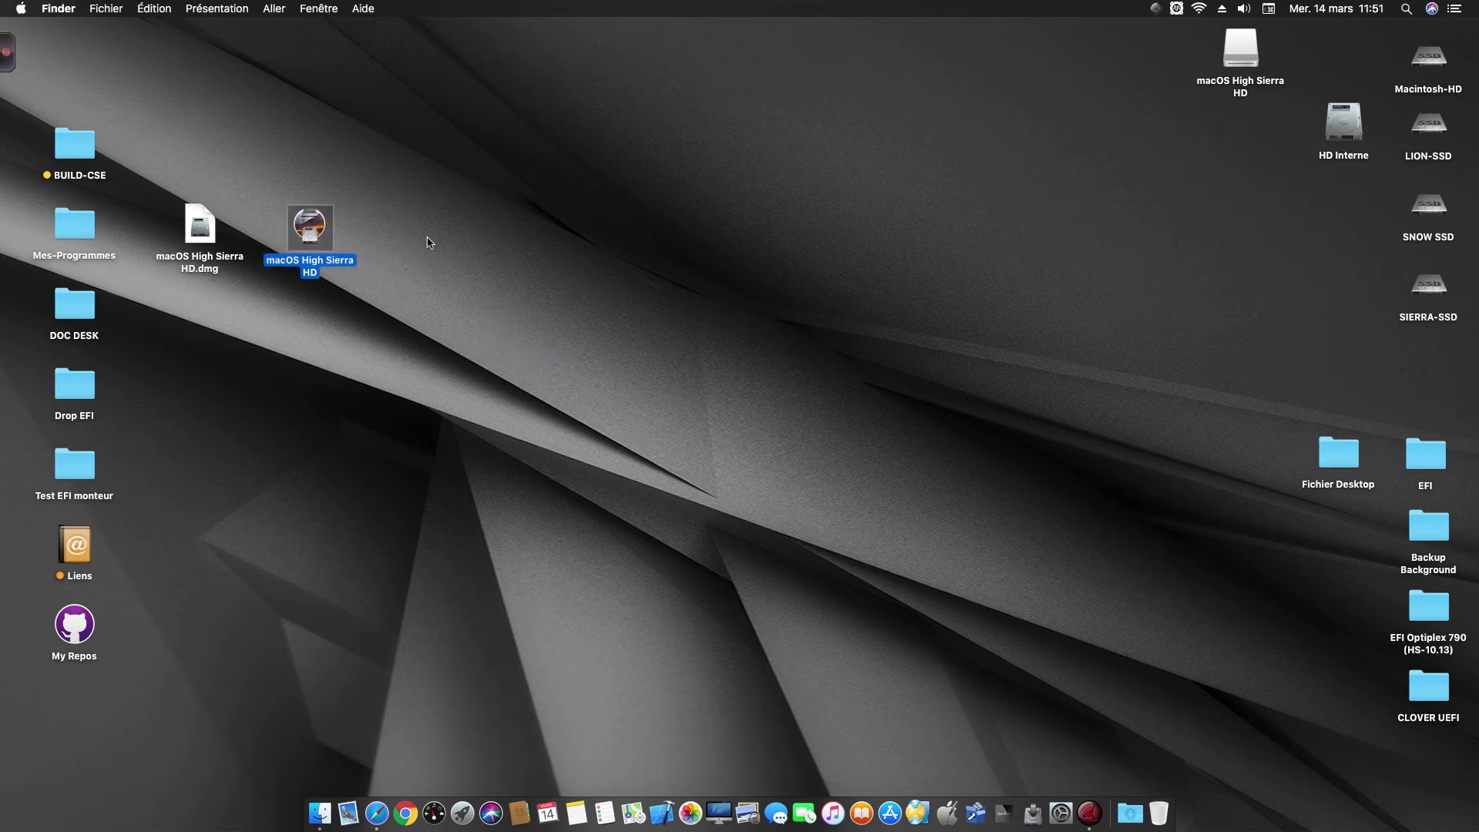
pyautogui.rightClick(1241, 48)
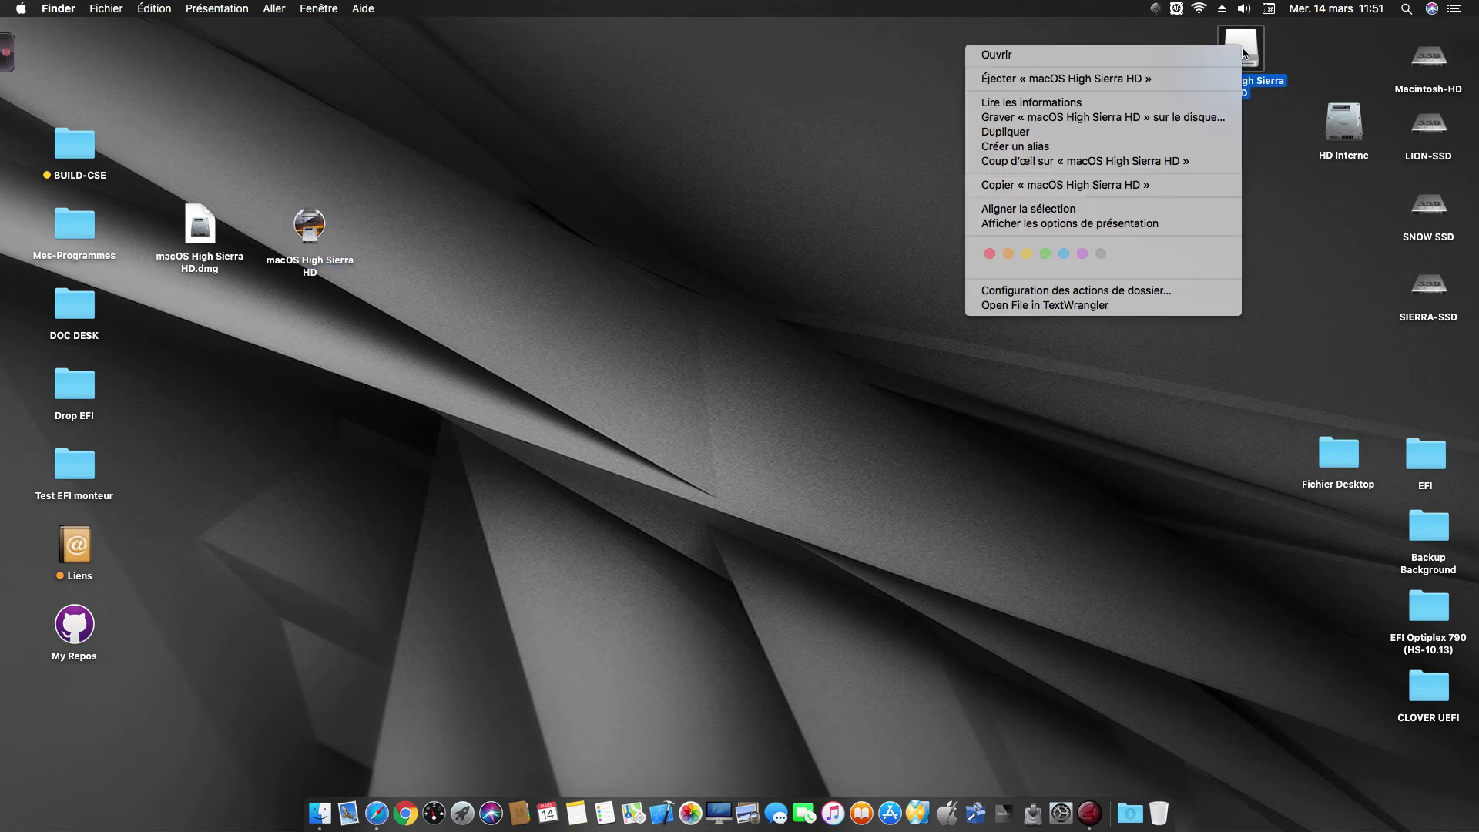
pyautogui.click(1042, 80)
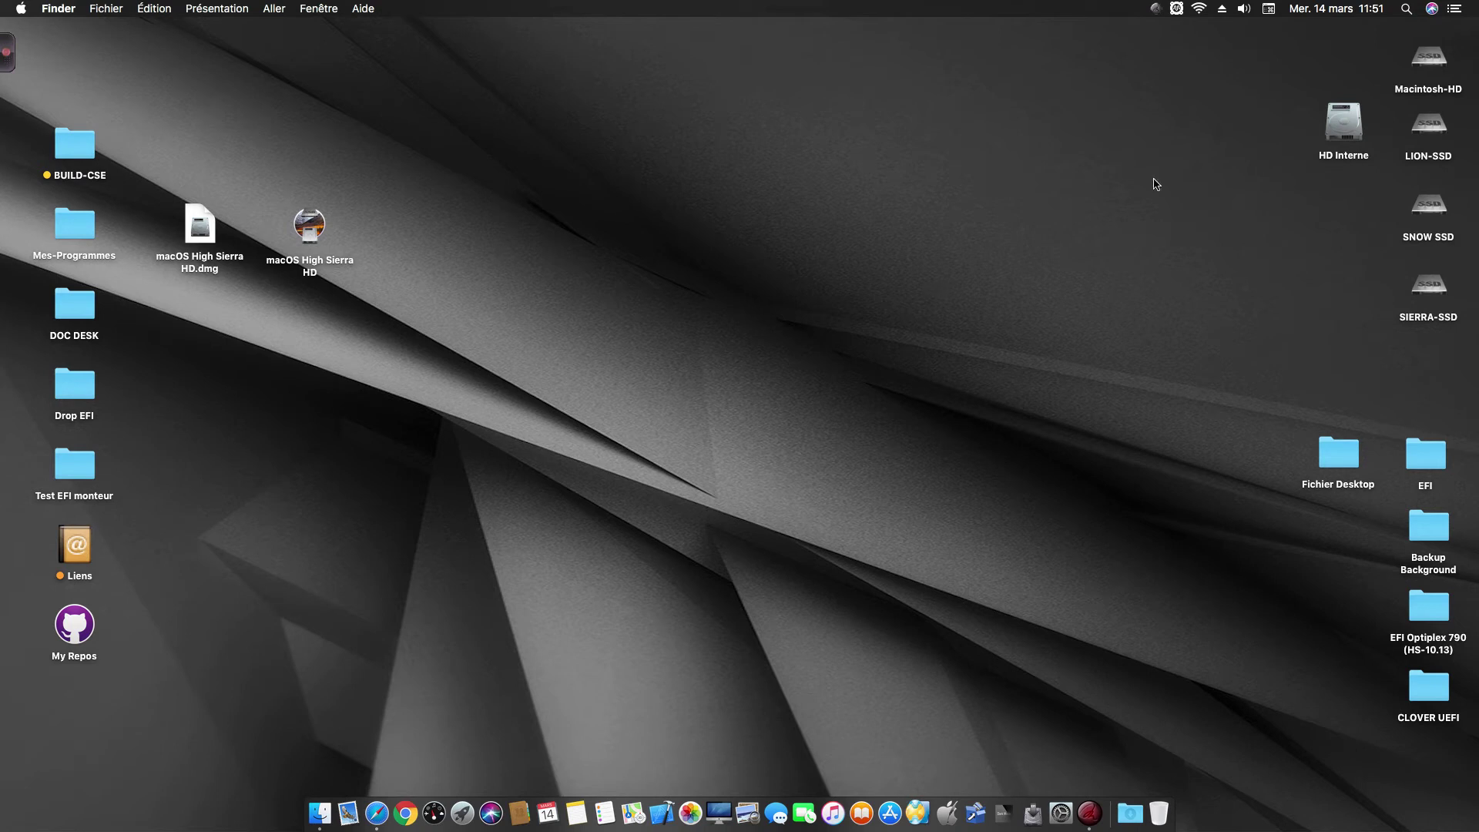
pyautogui.click(1348, 125)
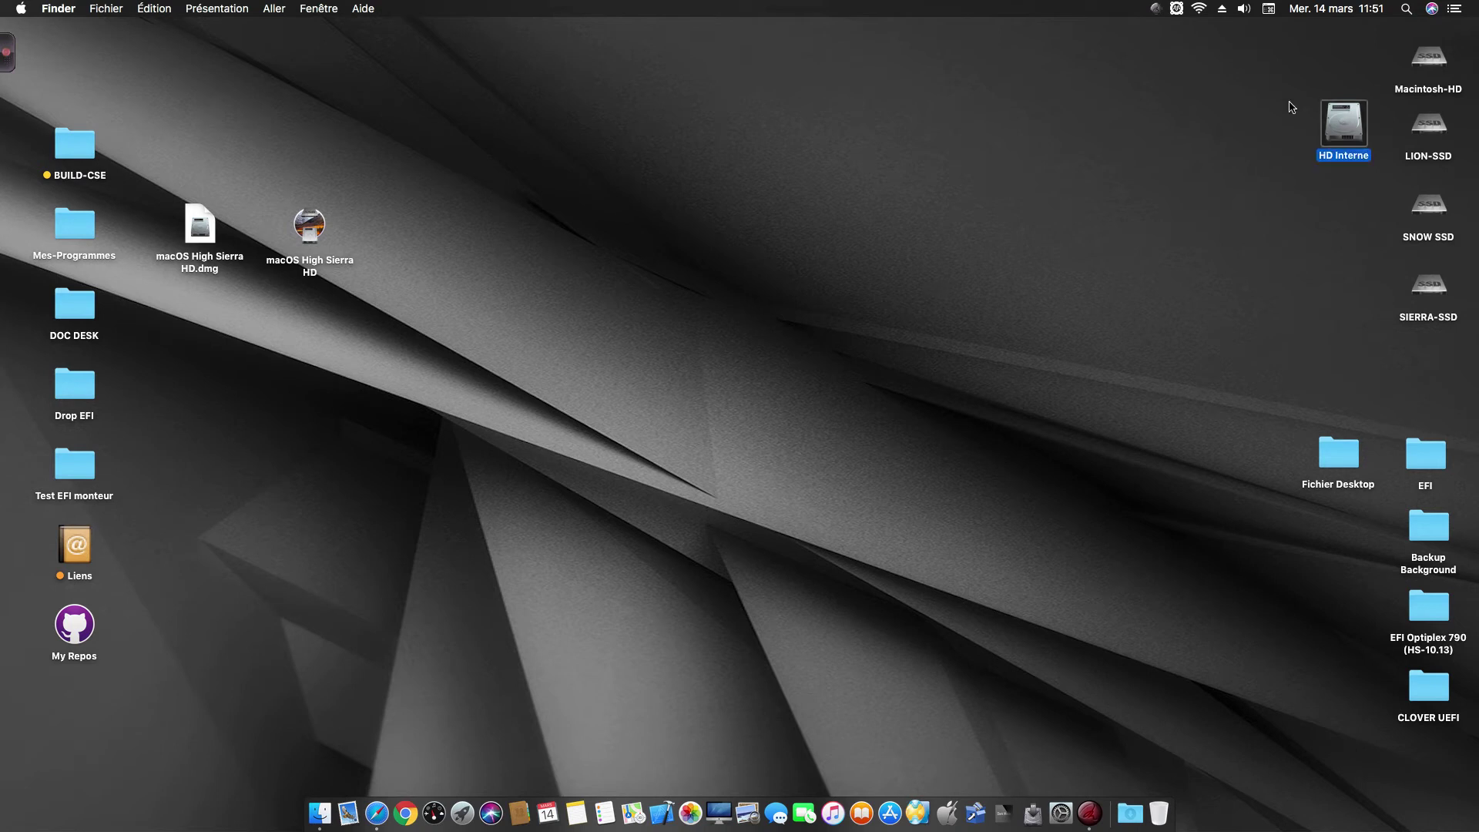
pyautogui.click(1328, 198)
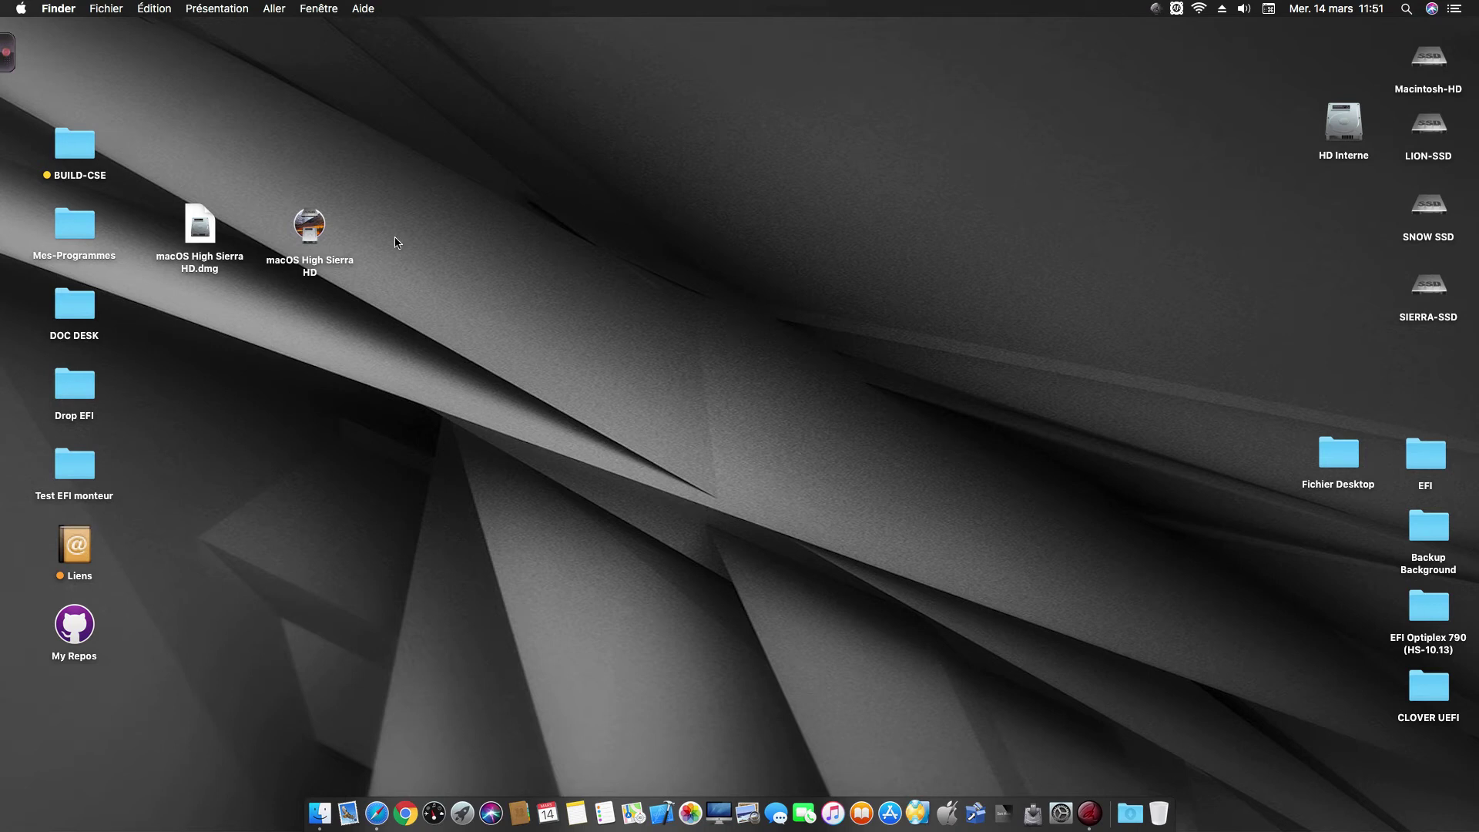
pyautogui.click(1329, 136)
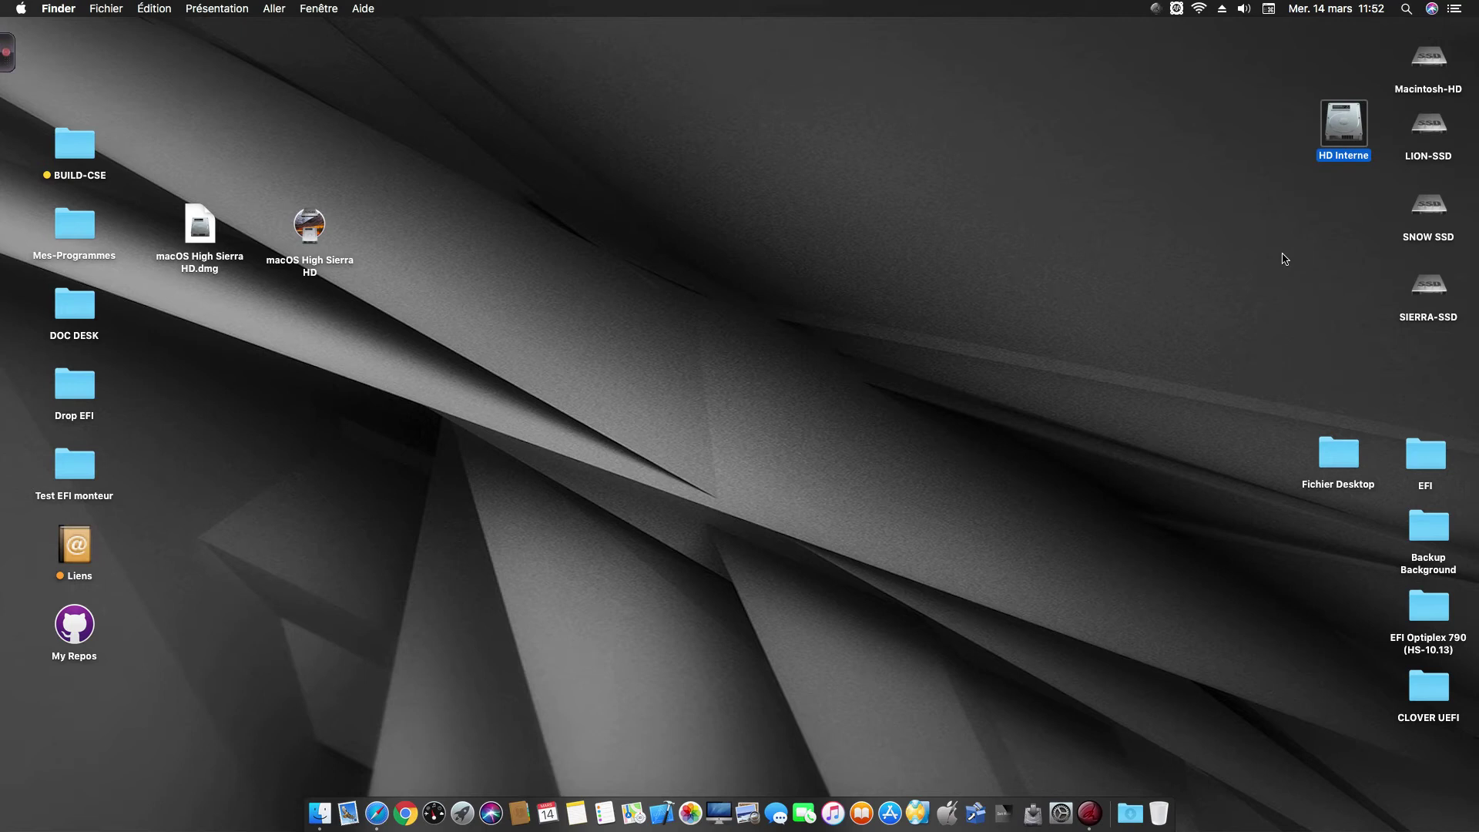
pyautogui.click(429, 224)
# Launch the macOS High Sierra HD app from the desktop and choose the macOS High Sierra HD installation instead of the Post Installer.
pyautogui.click(317, 231)
pyautogui.doubleClick(308, 223)
pyautogui.moveTo(682, 102); pyautogui.dragTo(681, 83)
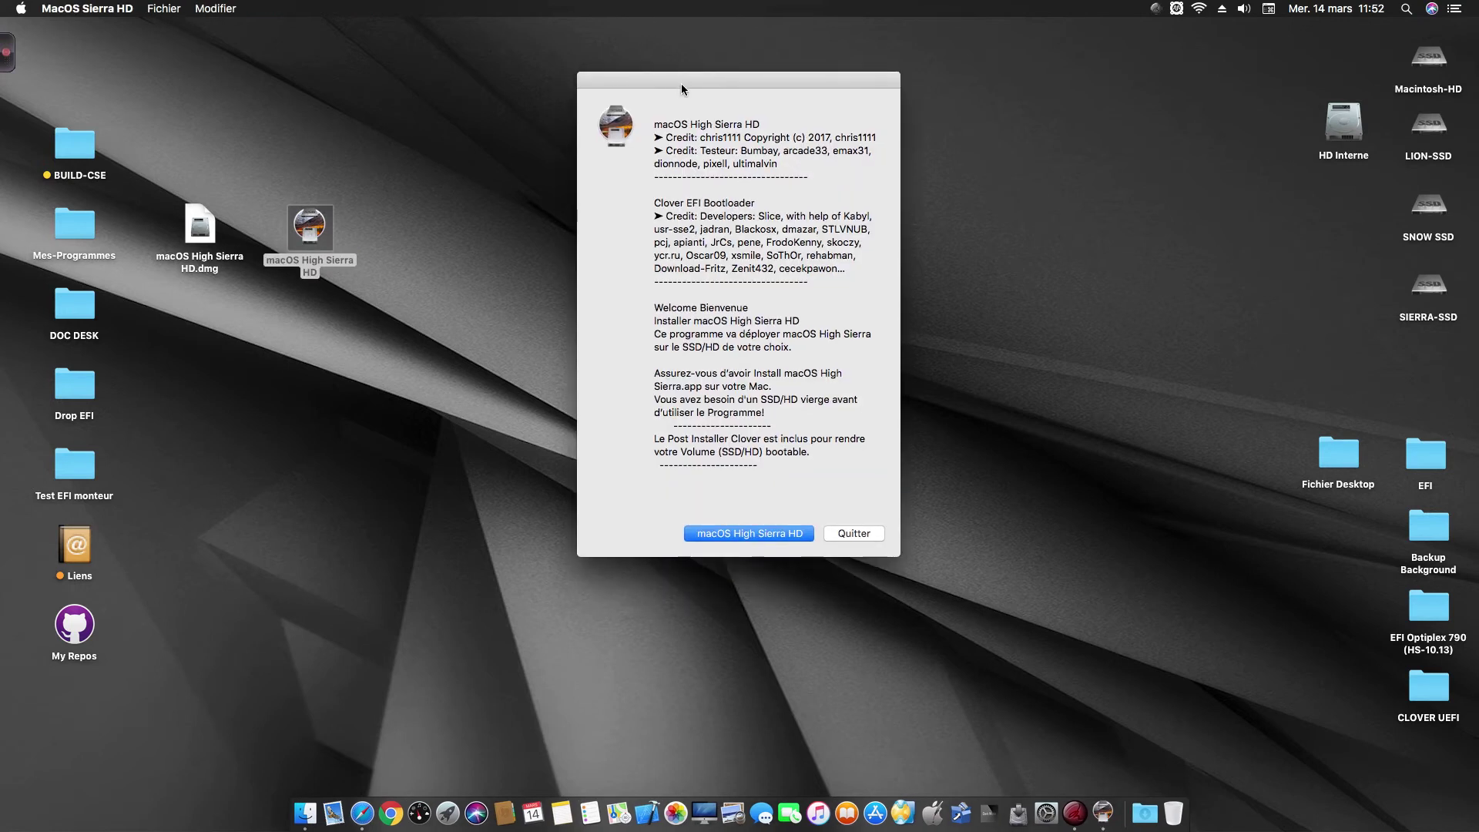
pyautogui.click(781, 534)
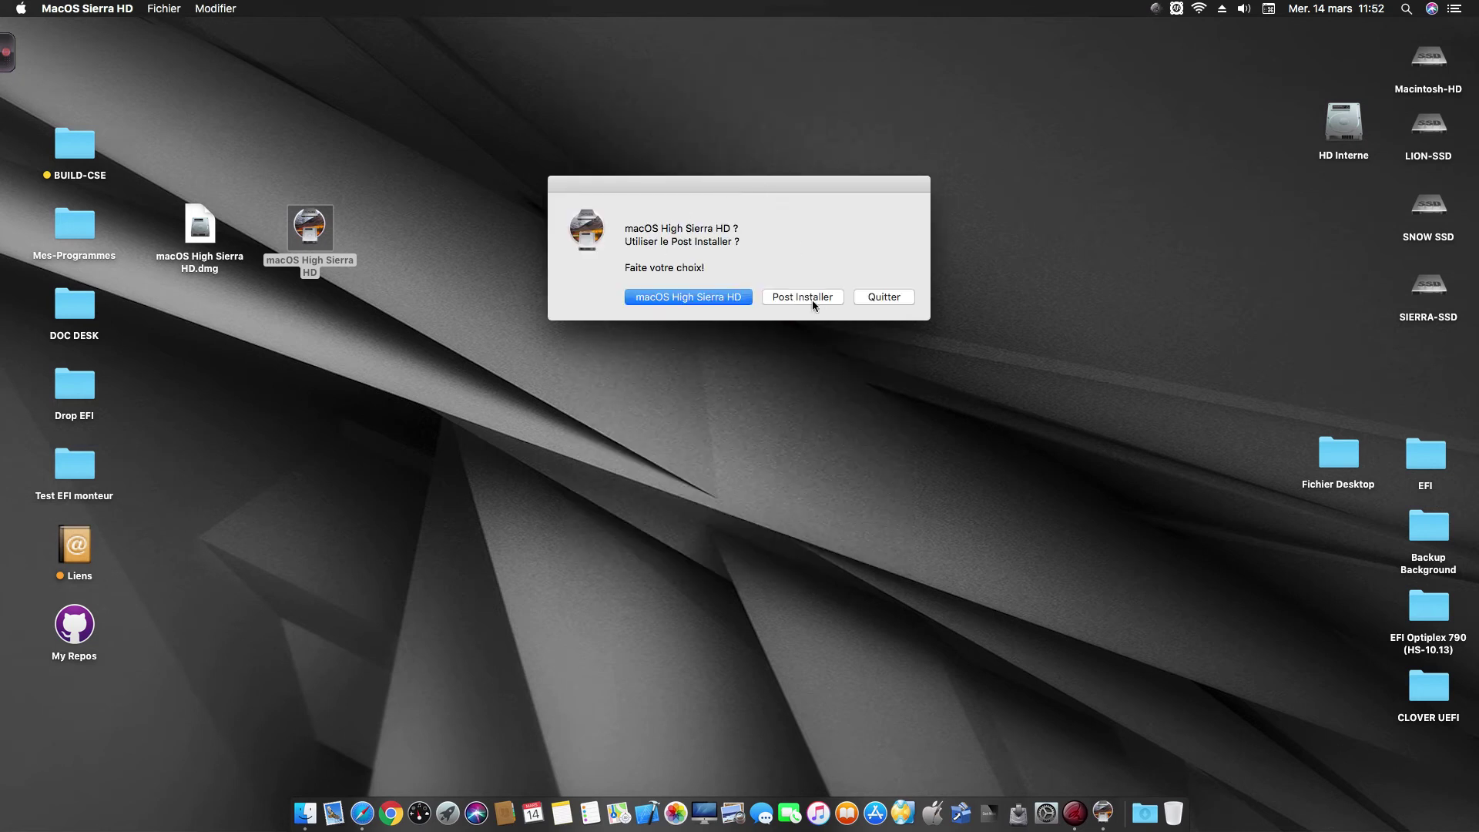
pyautogui.click(706, 302)
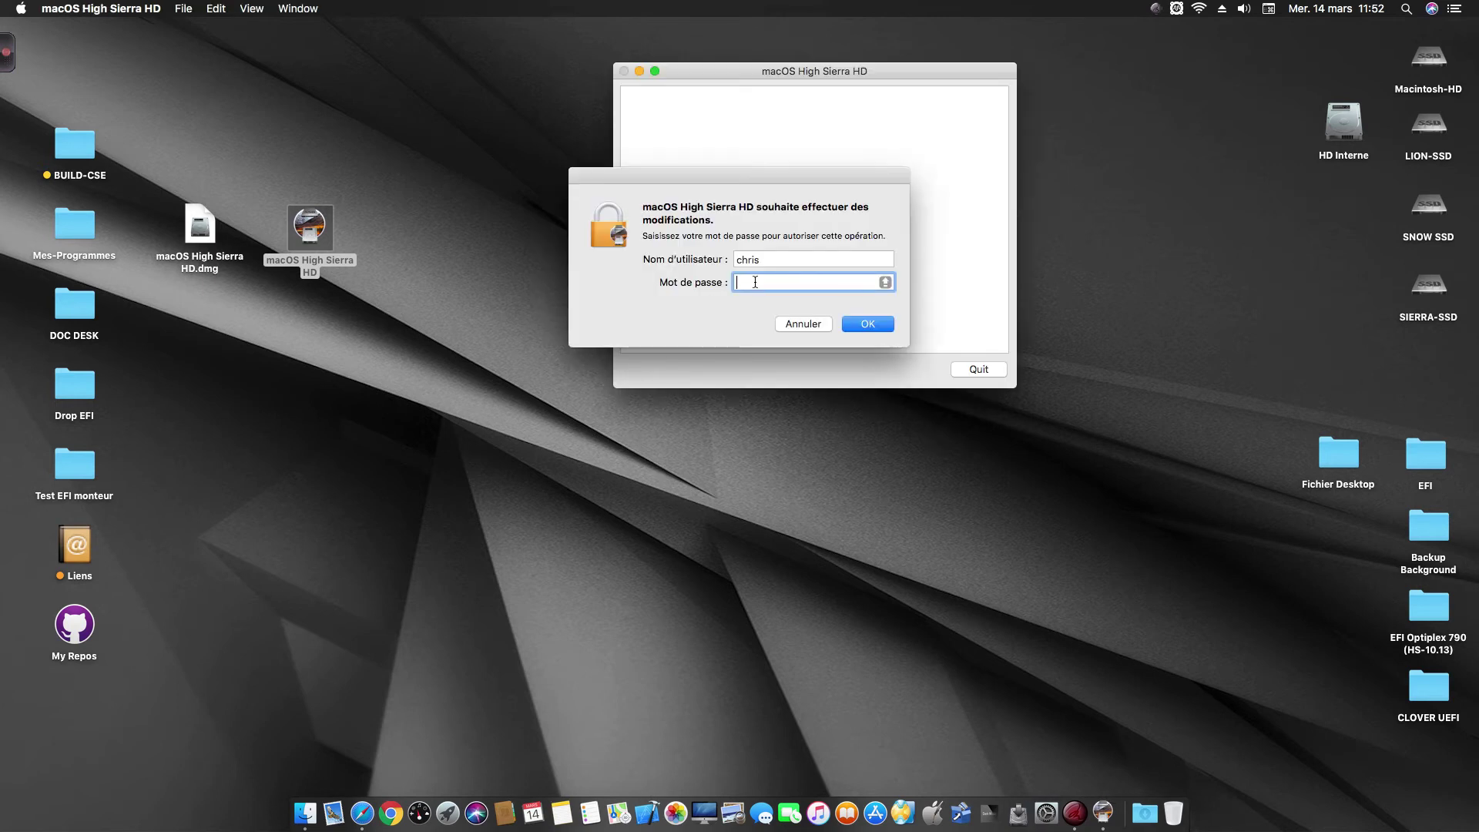
# Enter the account password in both authorization requests to allow the installer to make changes.
pyautogui.write('••••••••')
pyautogui.press('Return')
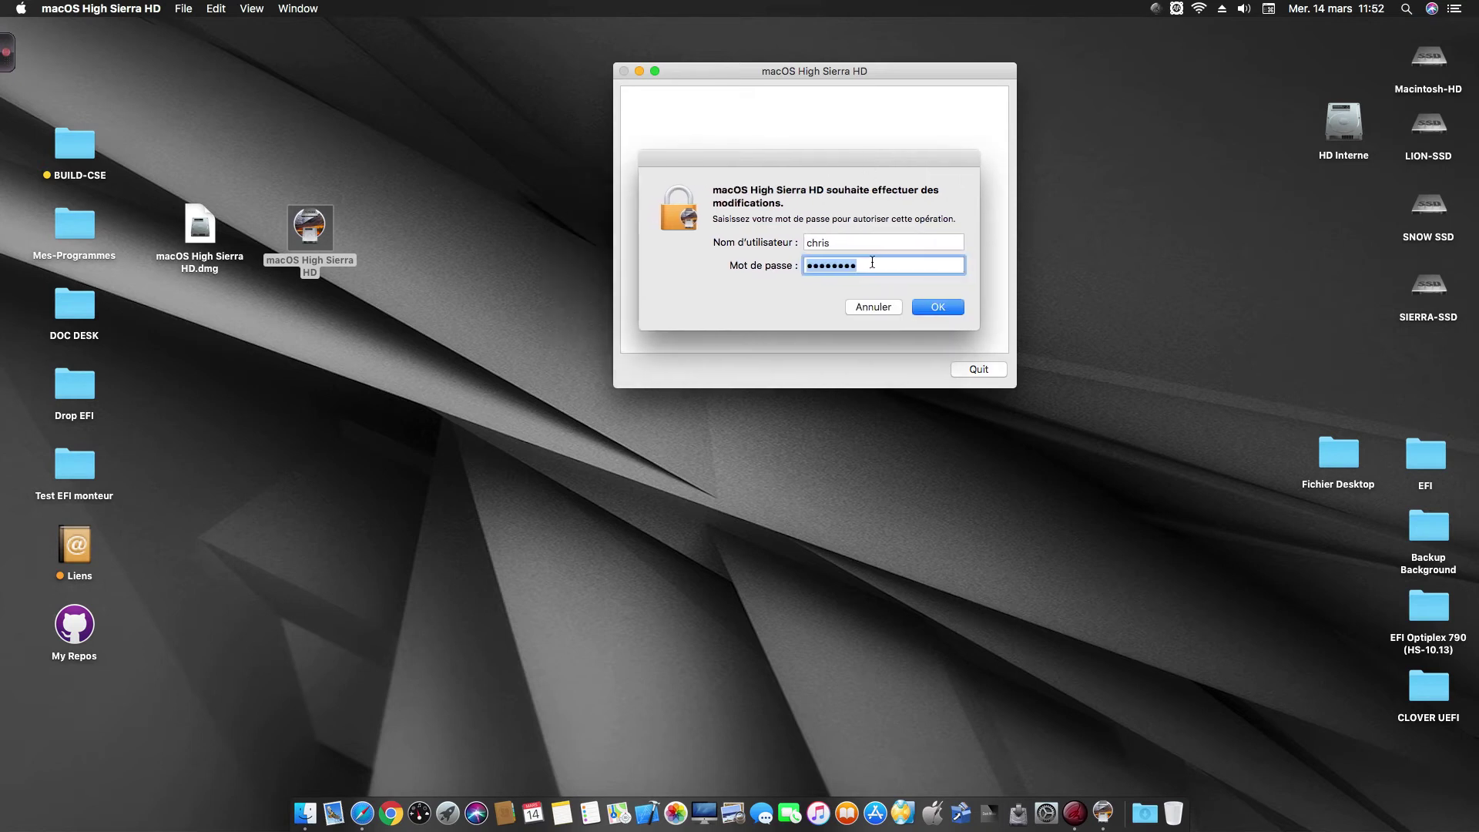
pyautogui.write('••••••••')
pyautogui.press('Return')
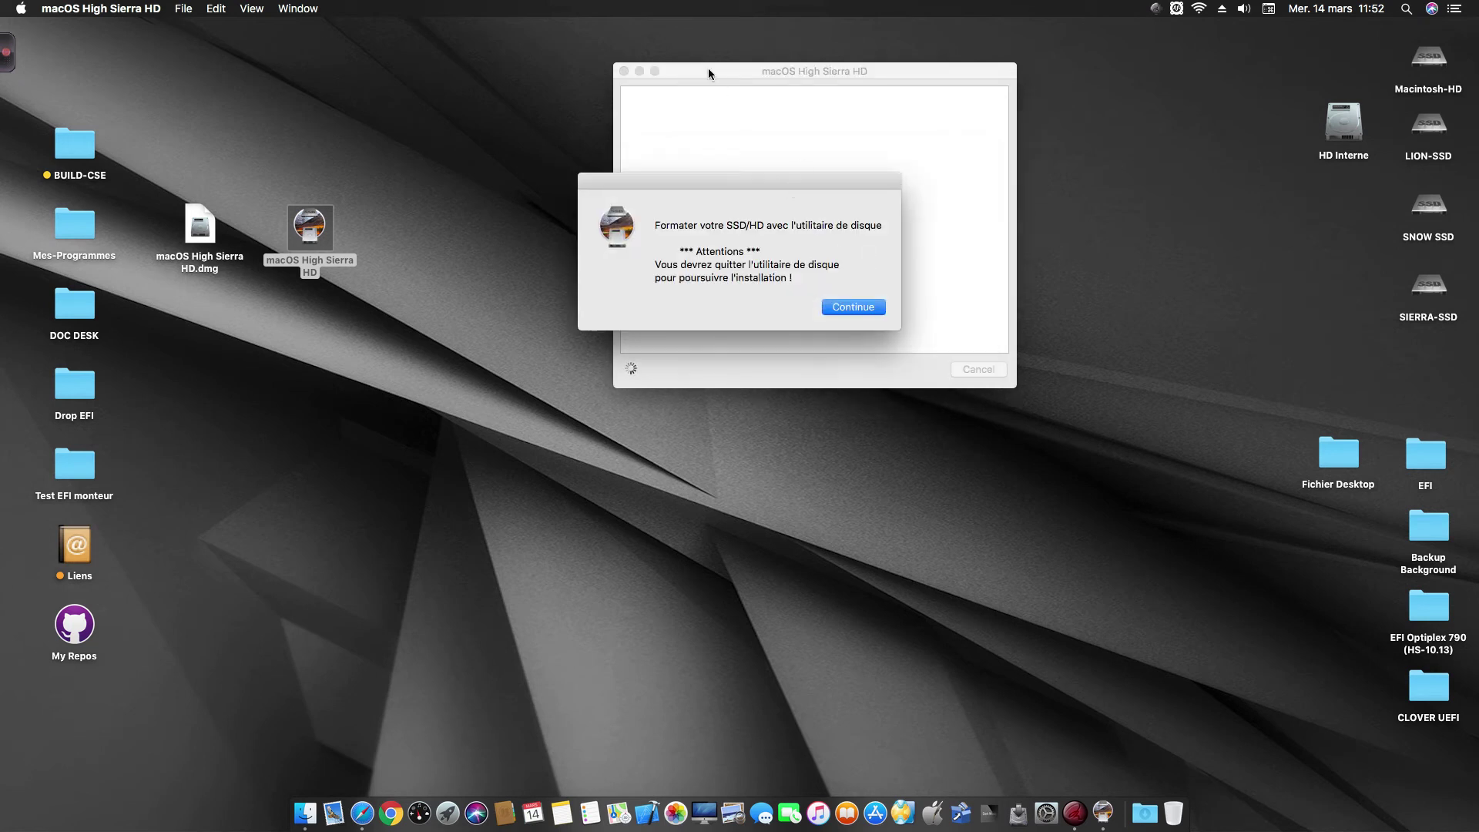
# Shift the installer window aside and continue past the formatting notice to open Disk Utility.
pyautogui.moveTo(706, 64); pyautogui.dragTo(649, 62)
pyautogui.click(696, 195)
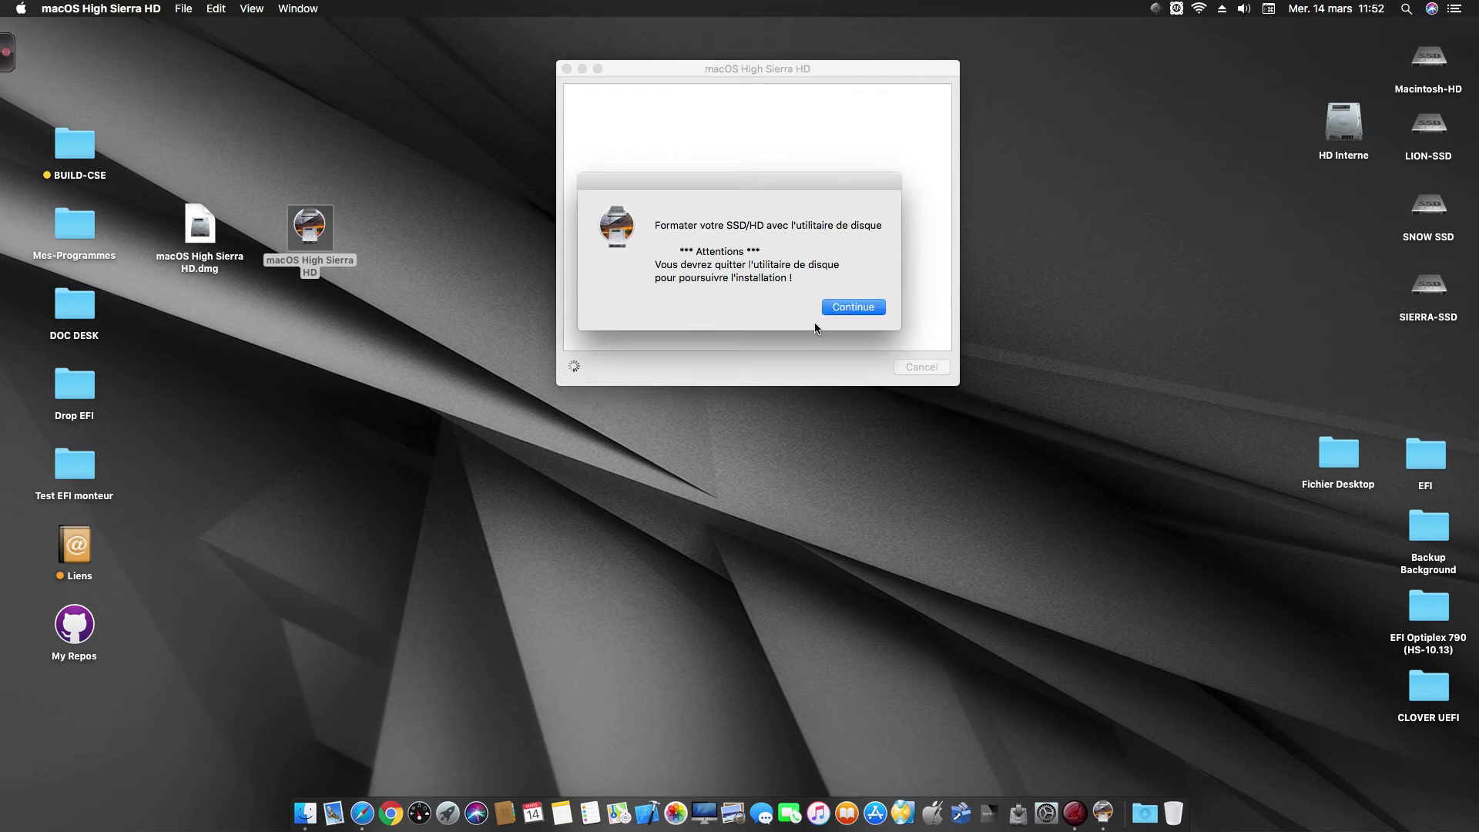
pyautogui.click(860, 305)
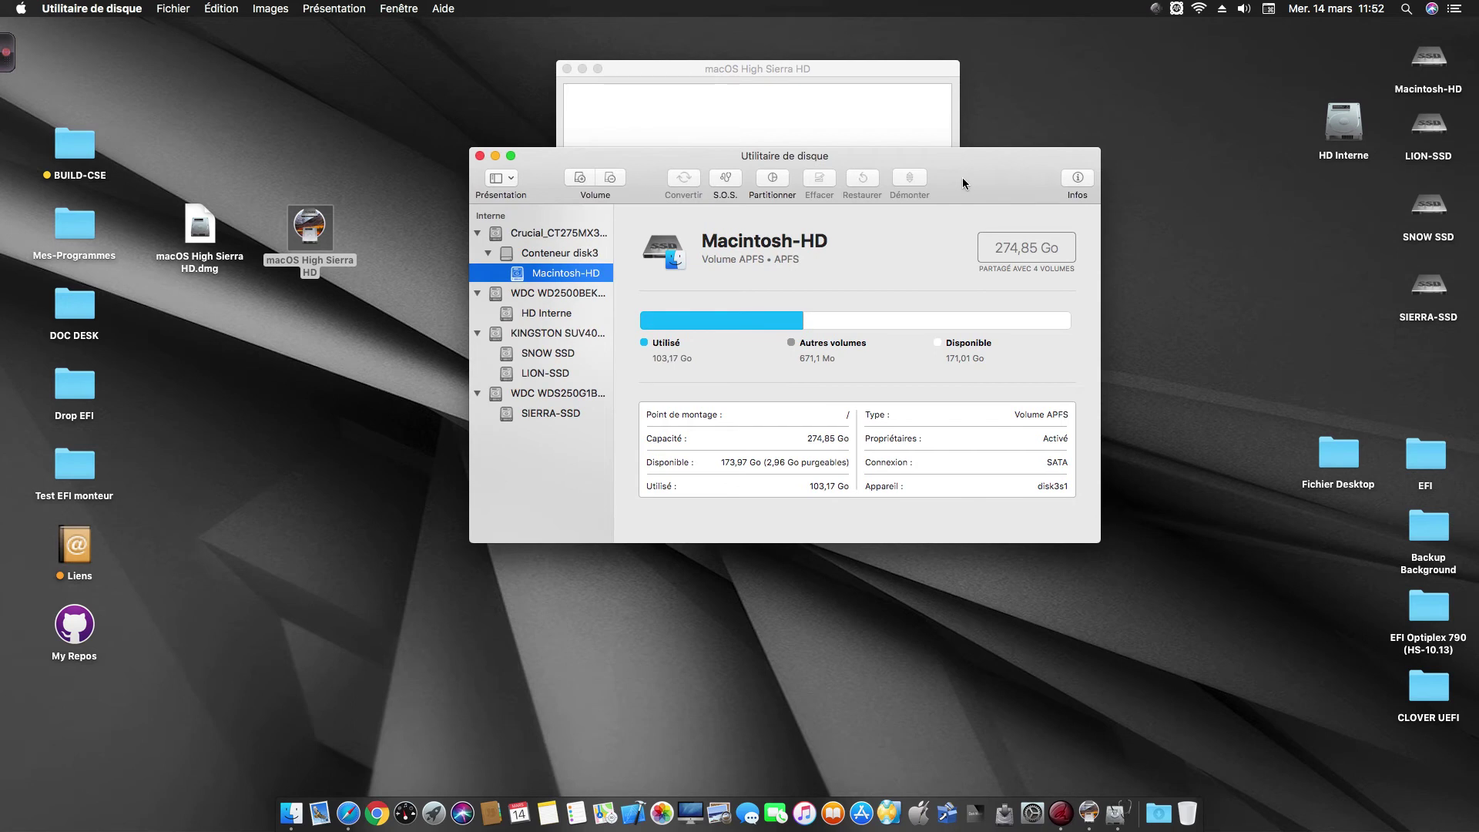
# Set Disk Utility to show all devices and select the physical disk WDC WD2500BEKT-60A25T1 Media that contains HD Interne.
pyautogui.click(513, 312)
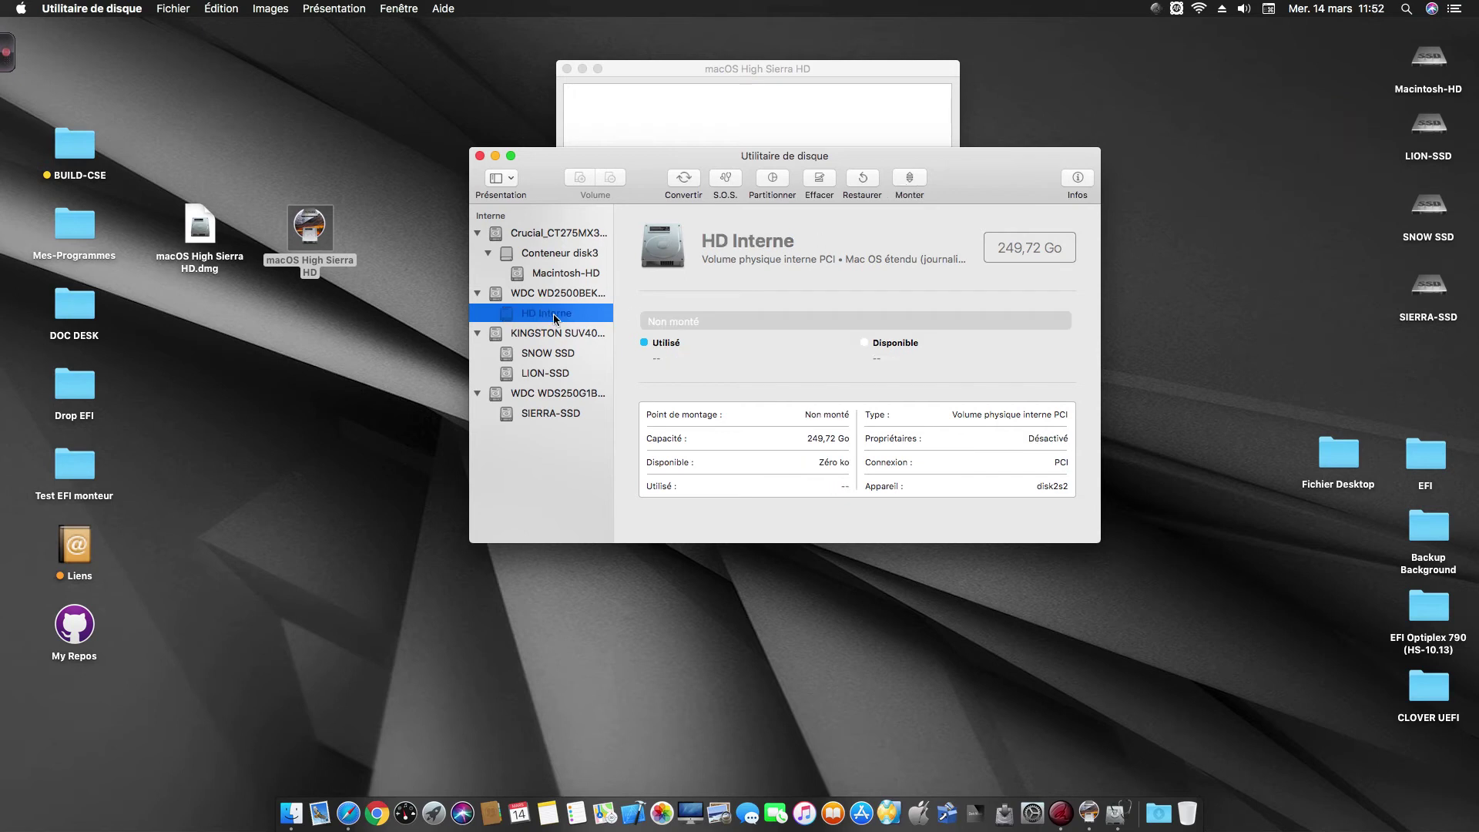
pyautogui.click(511, 179)
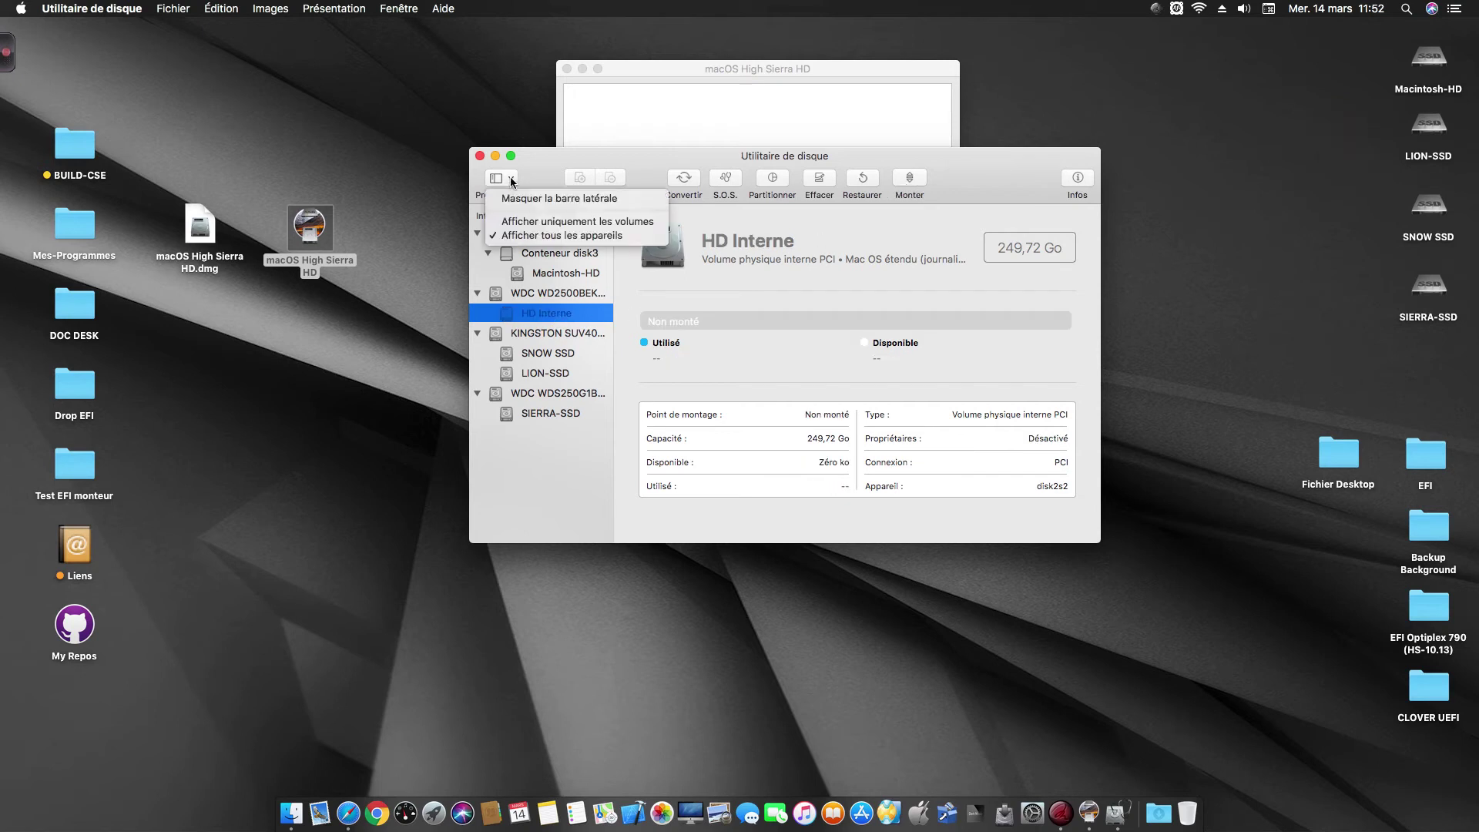
pyautogui.click(520, 235)
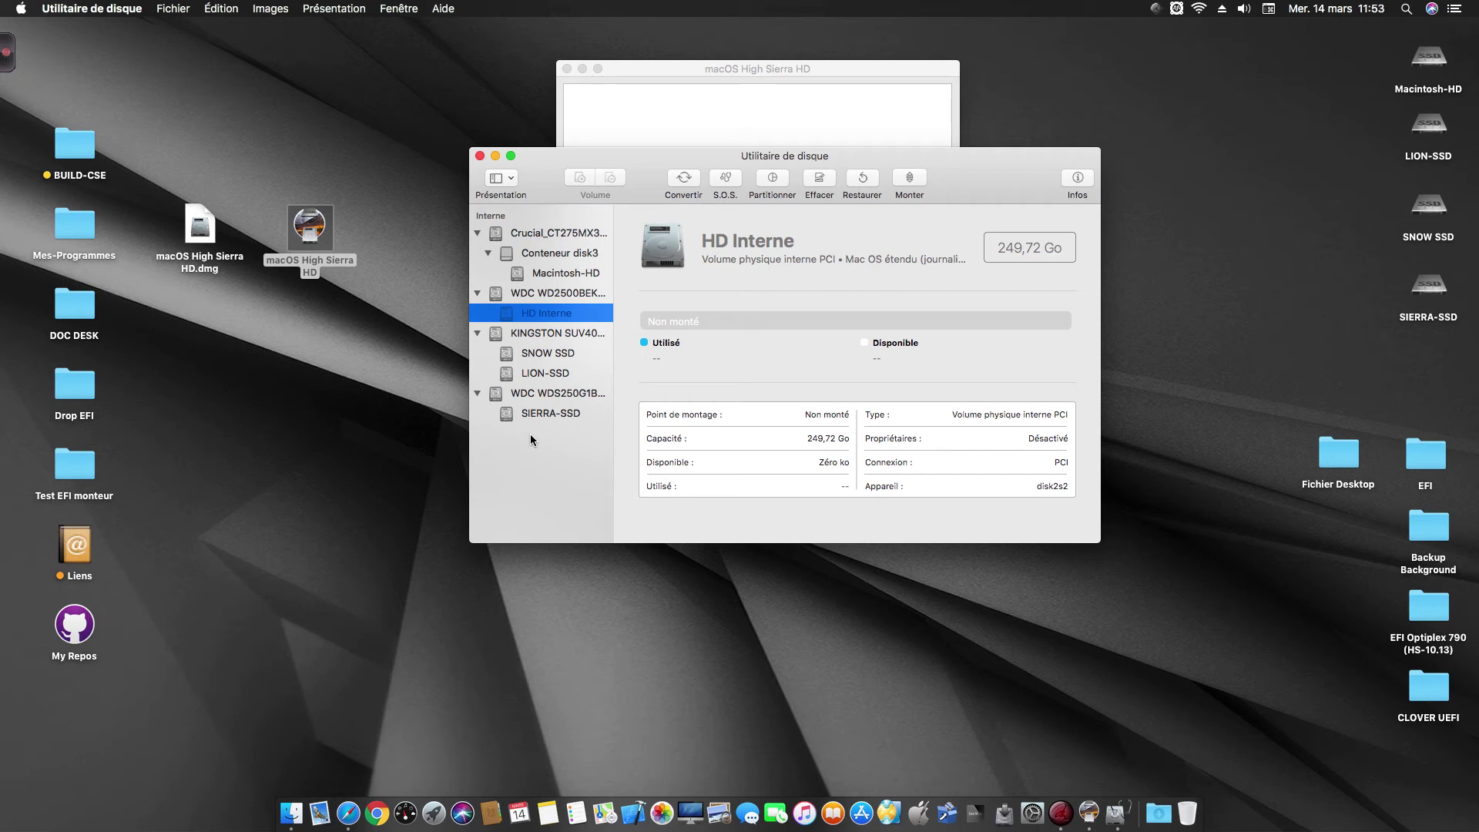
pyautogui.click(527, 333)
pyautogui.click(523, 314)
pyautogui.click(579, 293)
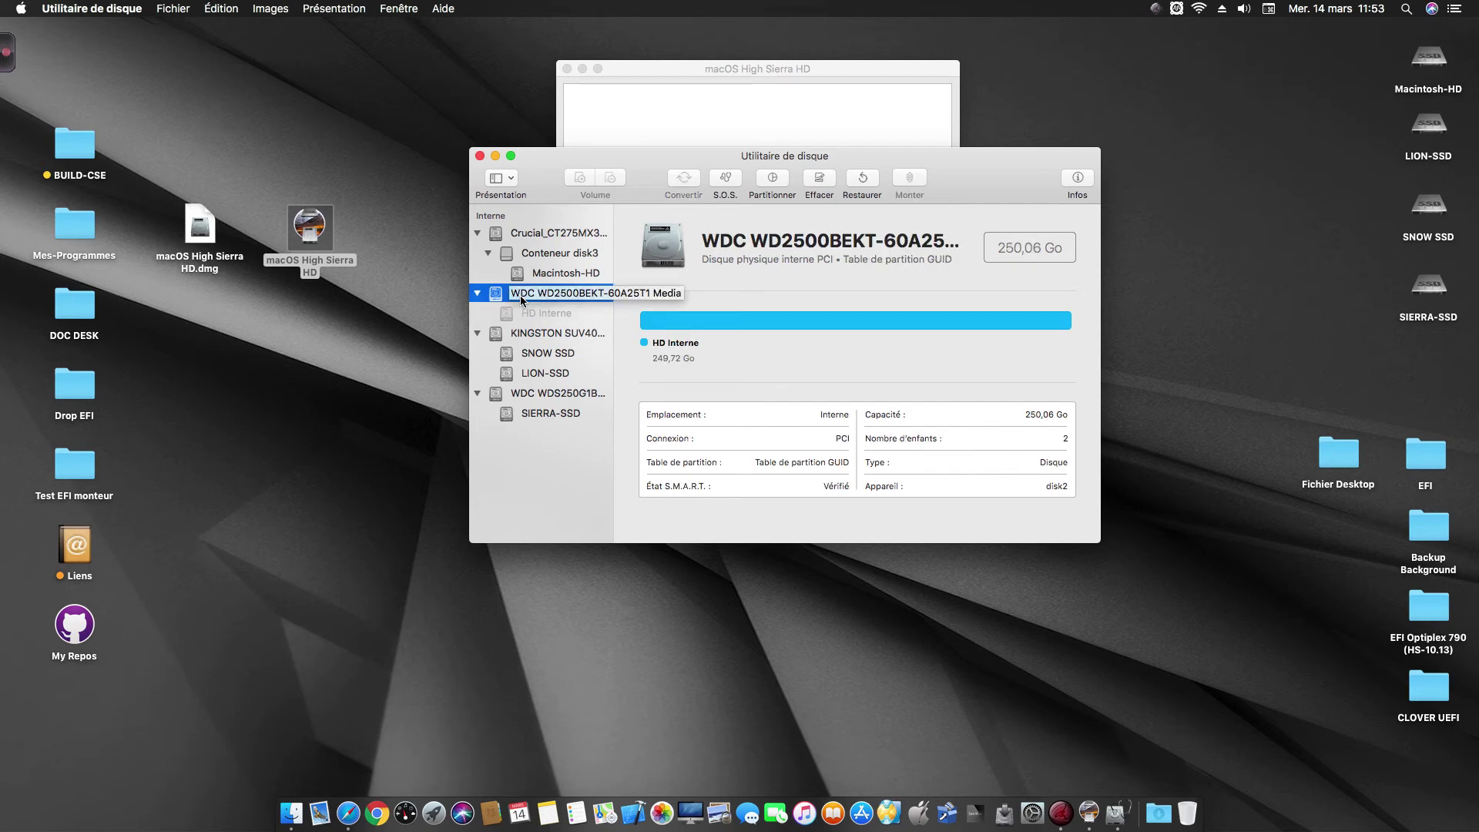
# Set up the erase of the WDC disk with the name HD Interne and the format Mac OS étendu (journalisé).
pyautogui.click(820, 178)
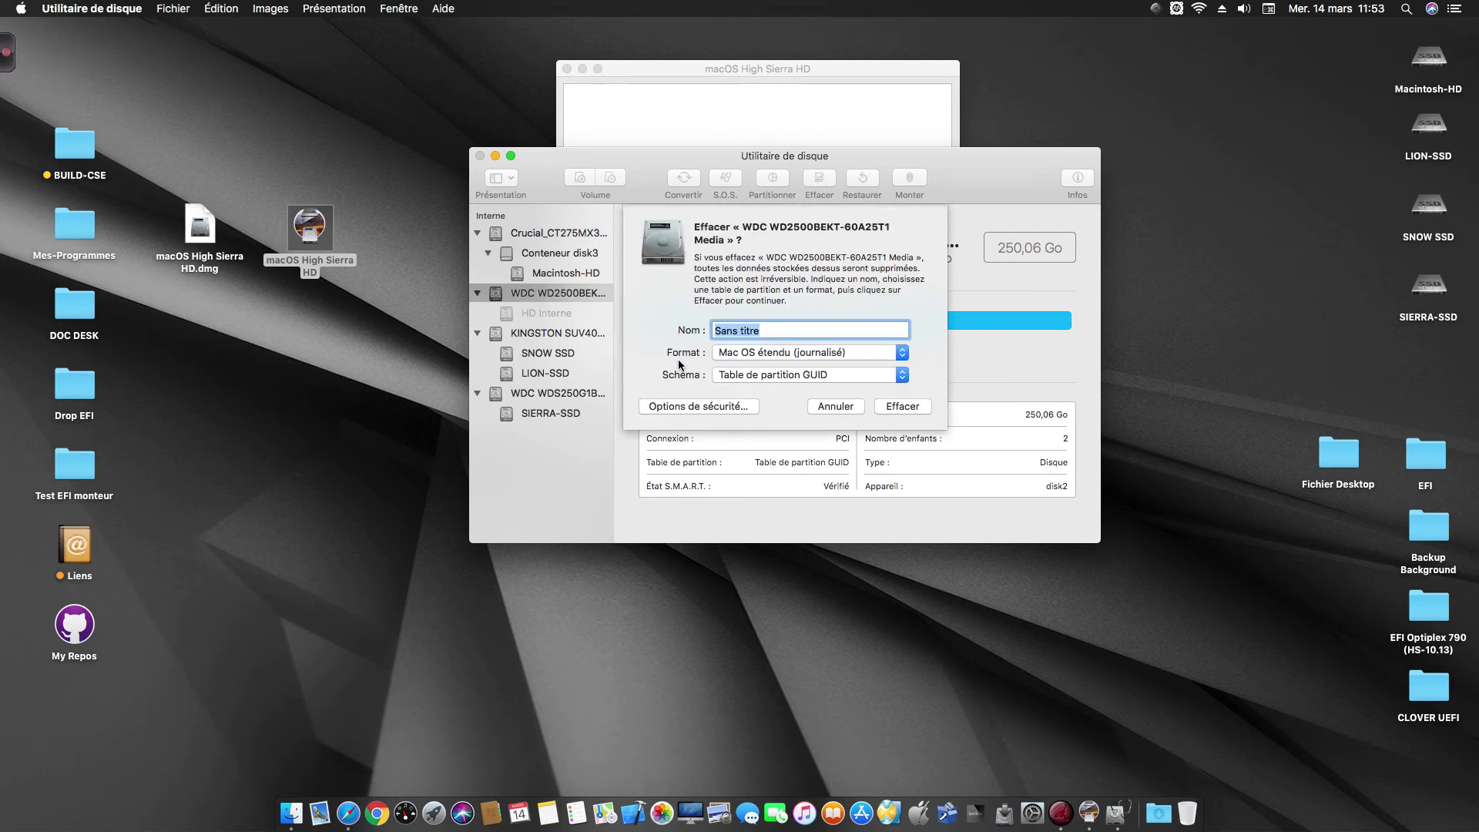
pyautogui.click(759, 352)
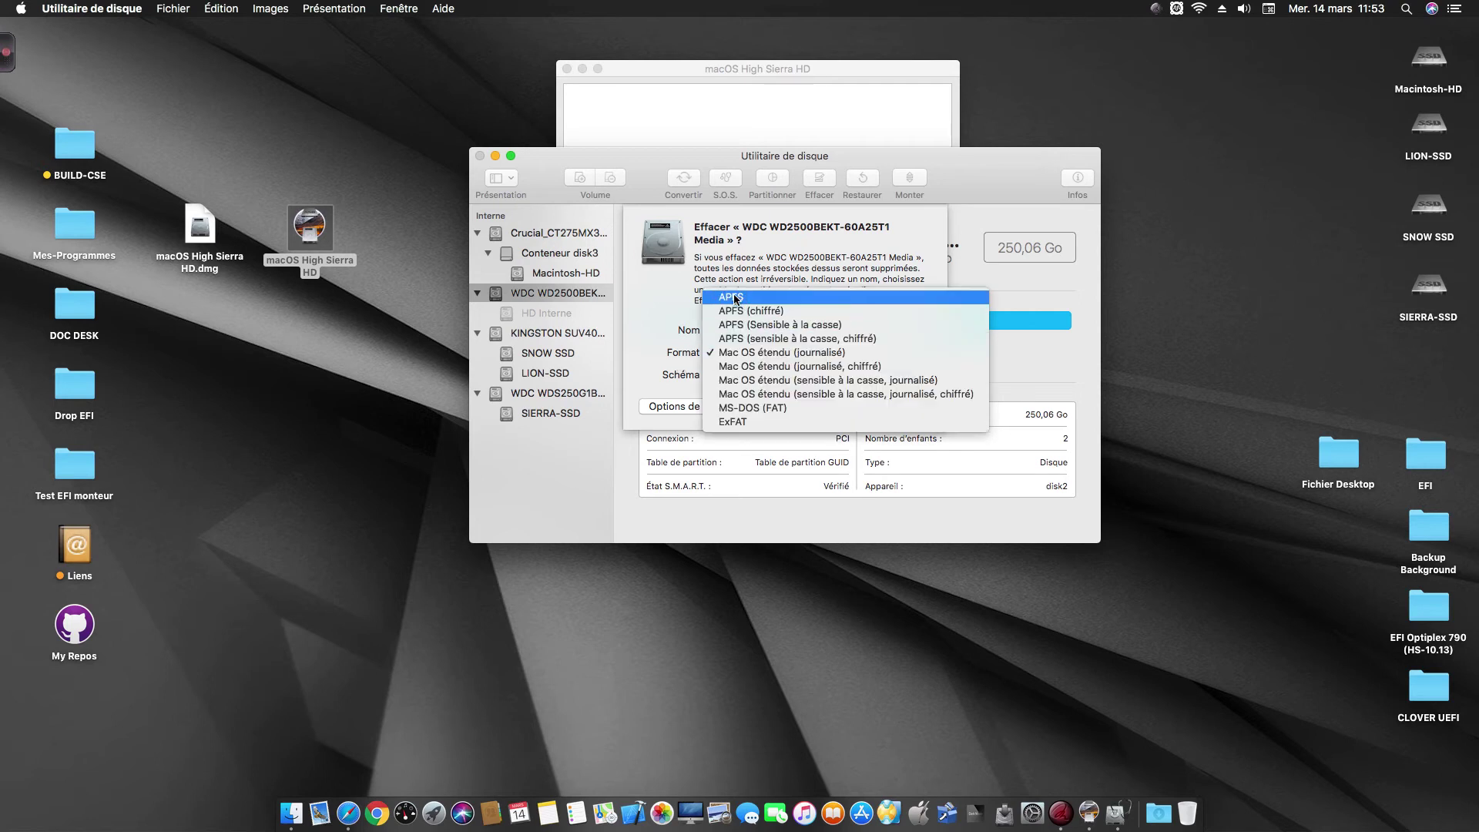
pyautogui.click(722, 405)
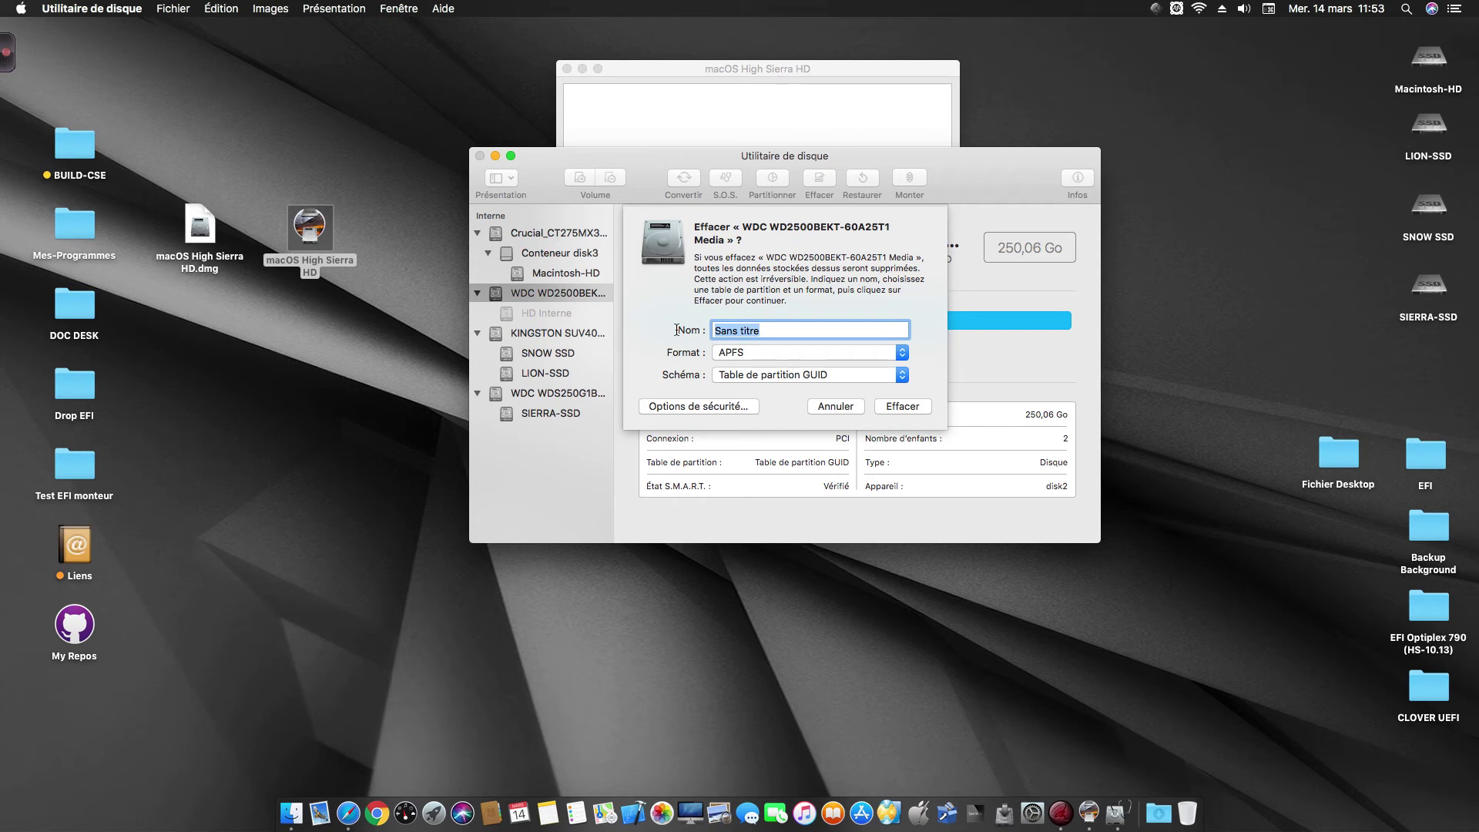
pyautogui.press('BackSpace')
pyautogui.write('HD Interne')
pyautogui.click(764, 354)
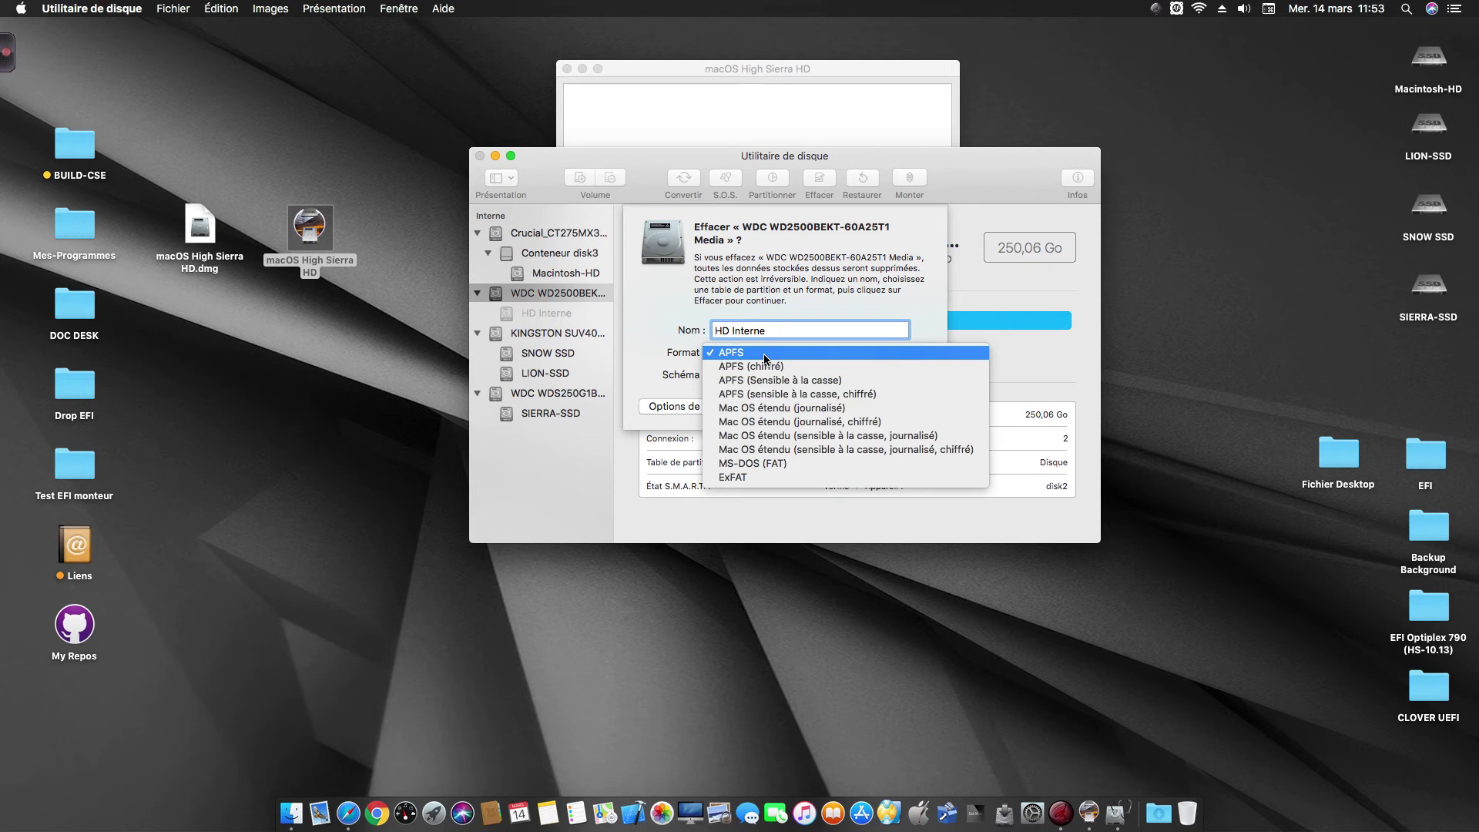
pyautogui.click(773, 408)
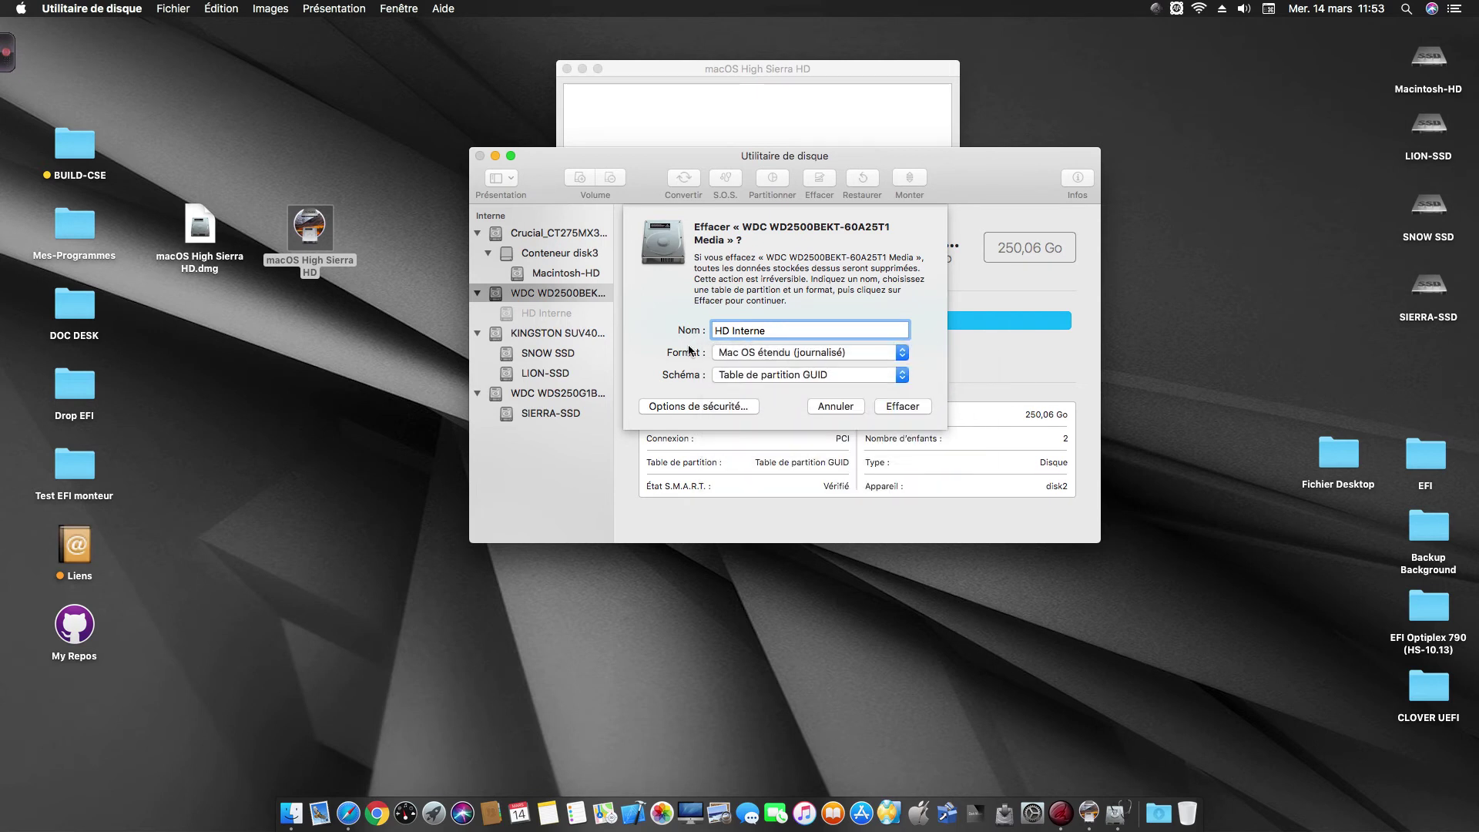
# Choose the Table de partition GUID scheme and erase the WDC disk.
pyautogui.click(789, 374)
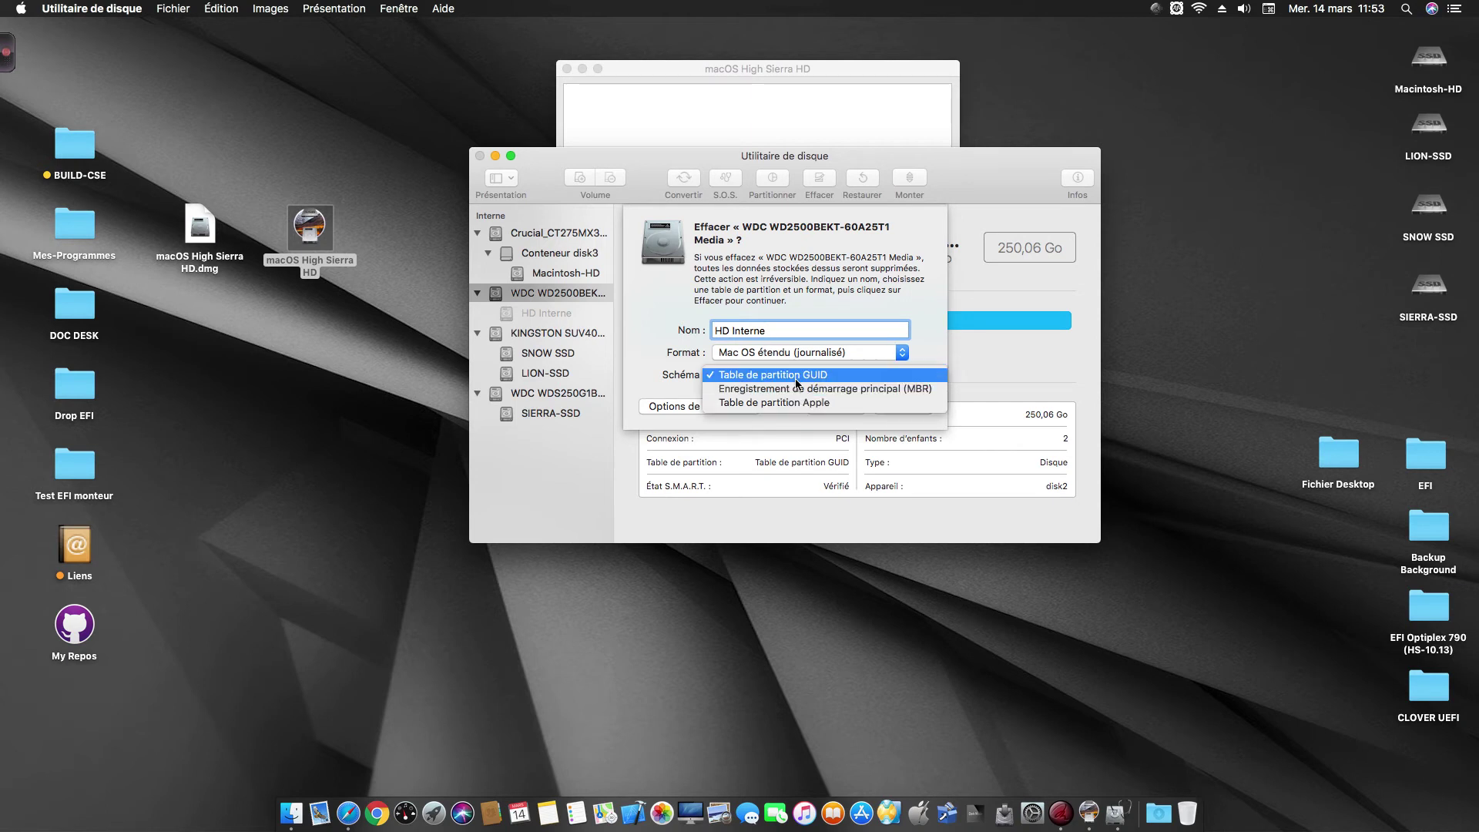
pyautogui.click(793, 377)
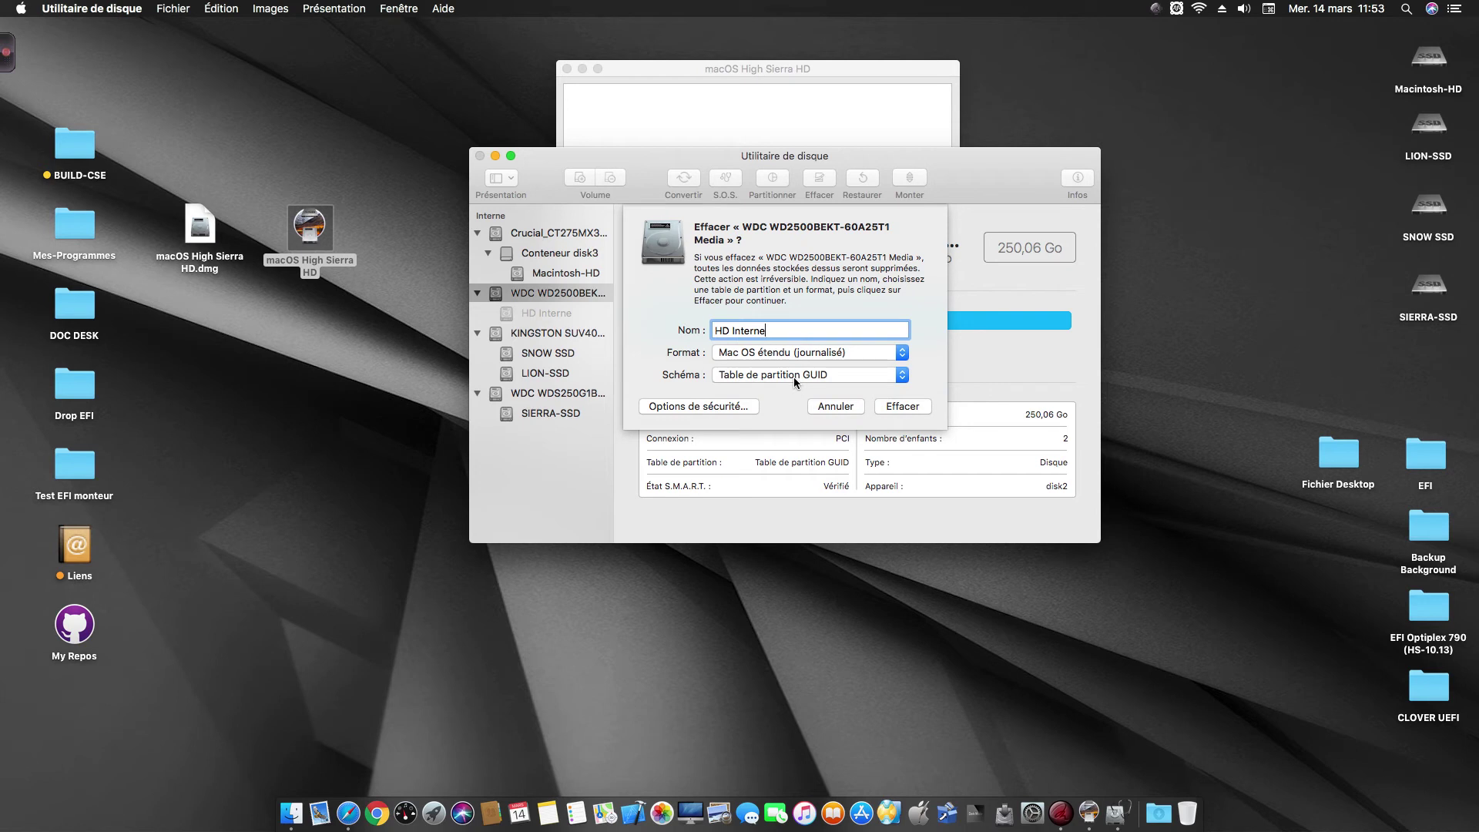
pyautogui.click(793, 377)
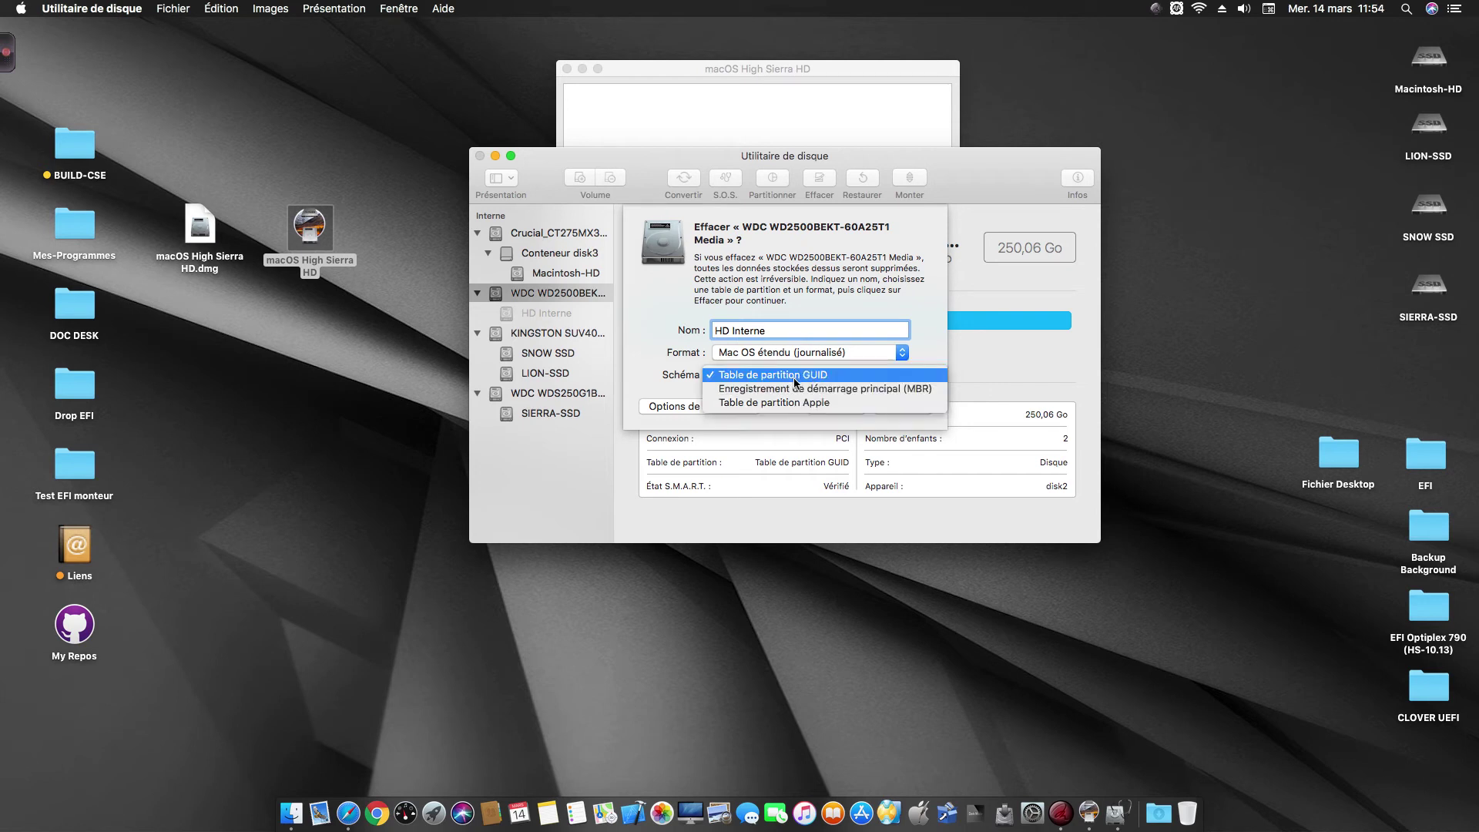
pyautogui.click(793, 377)
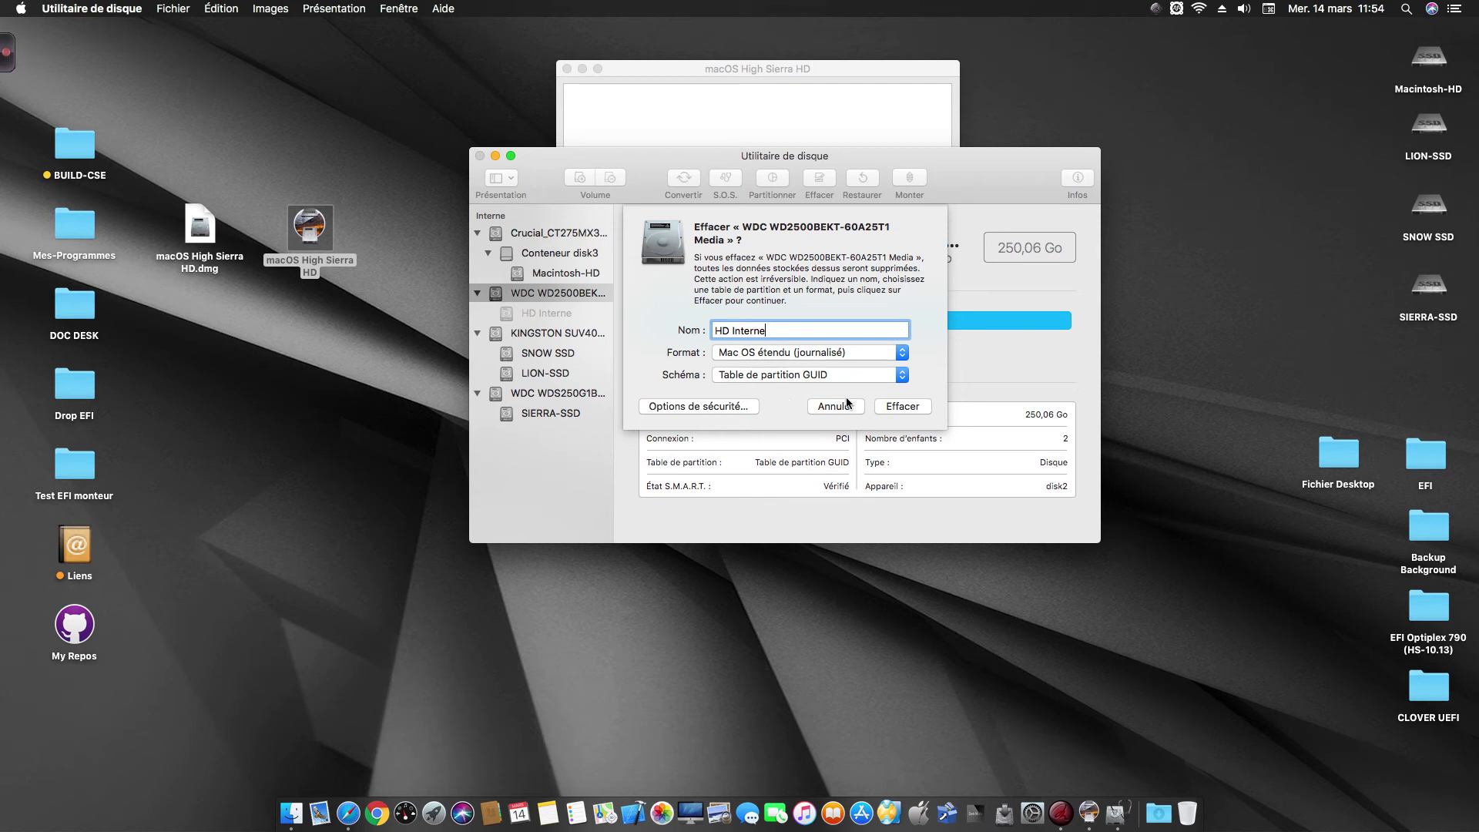
pyautogui.click(903, 407)
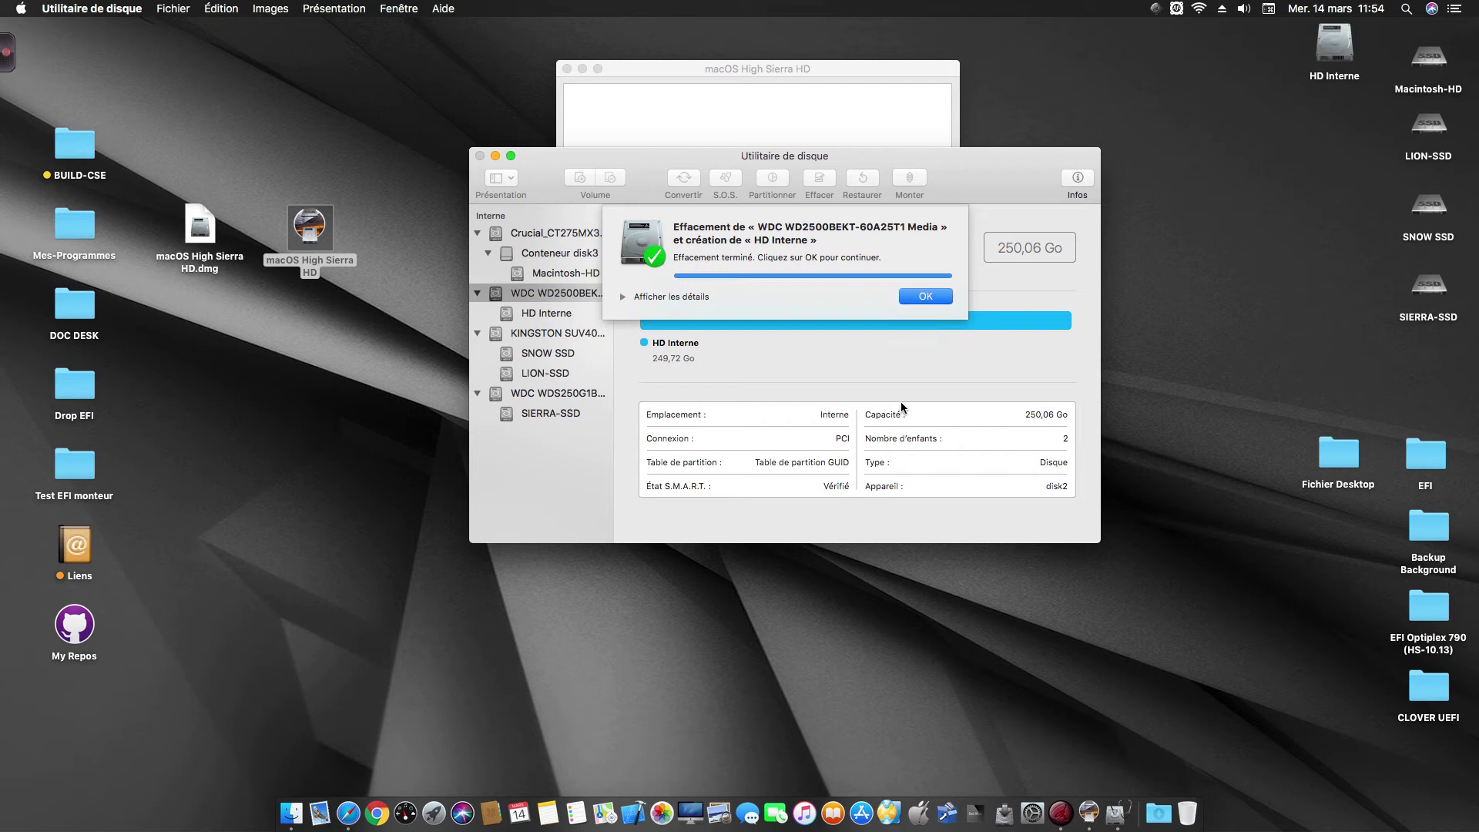
pyautogui.click(935, 295)
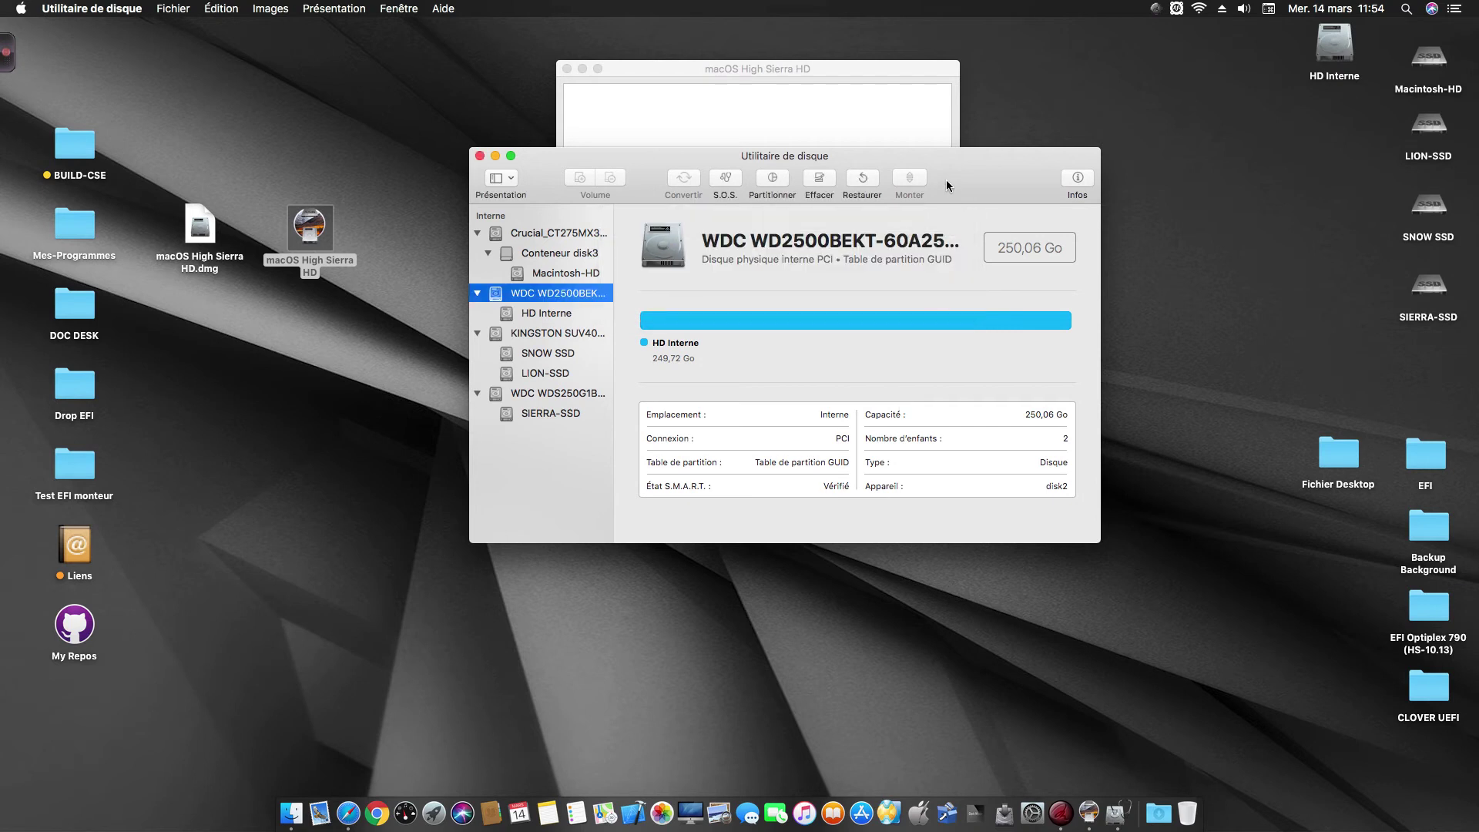
# Quit Disk Utility and choose HD Interne as the freshly formatted volume for the installation.
pyautogui.moveTo(945, 182); pyautogui.dragTo(946, 187)
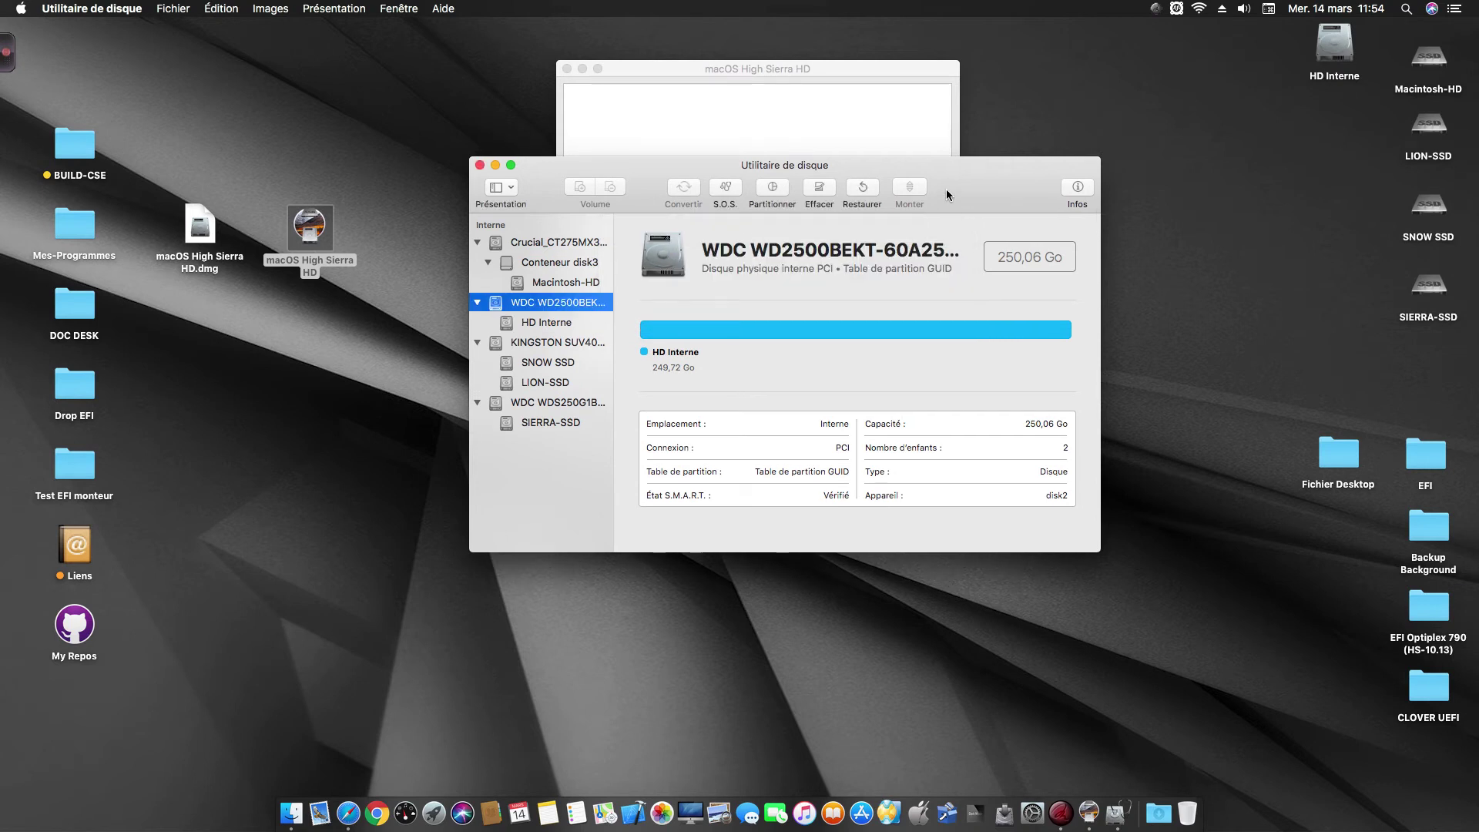
pyautogui.click(480, 165)
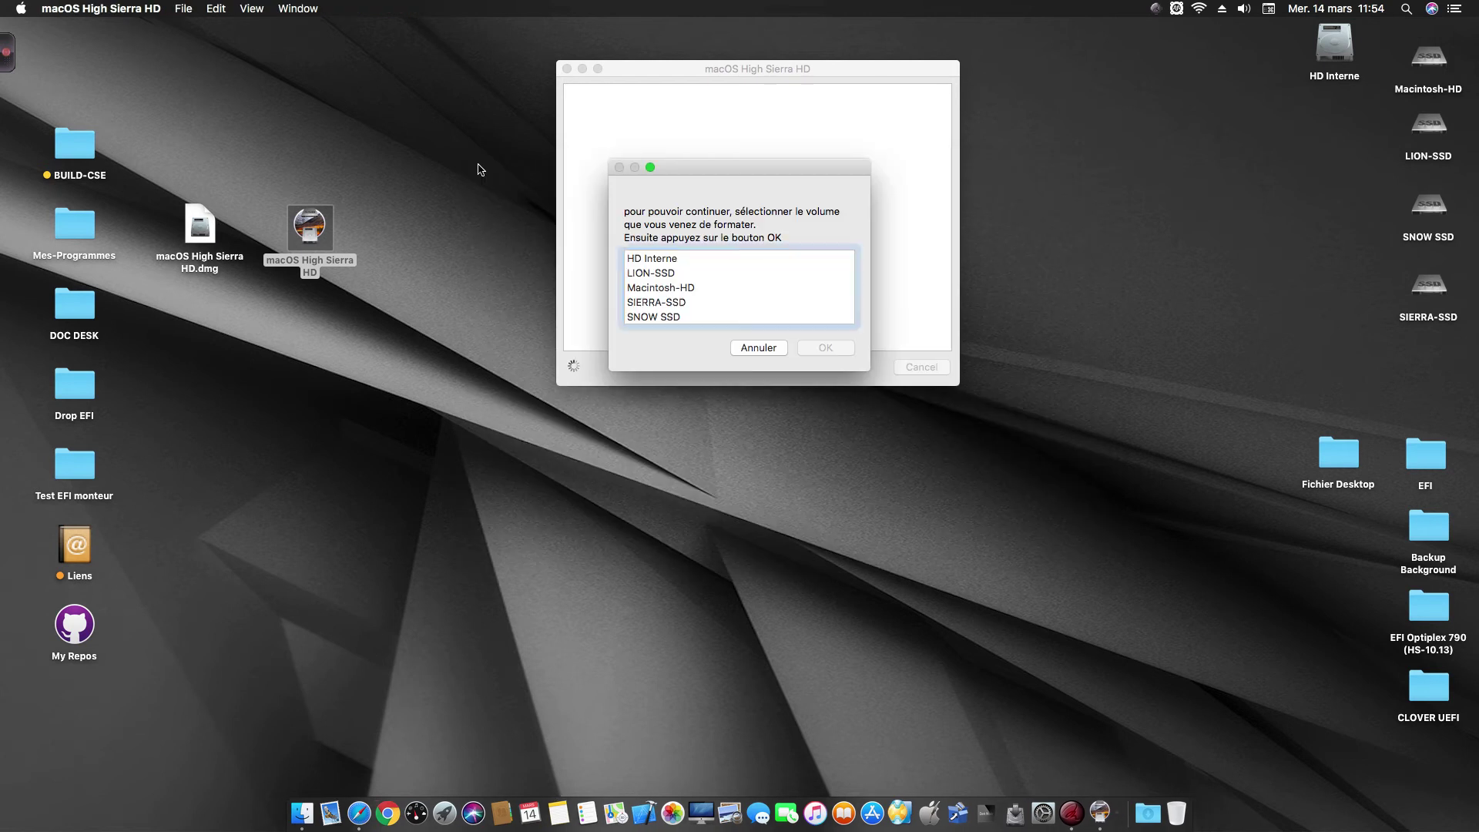
pyautogui.click(651, 262)
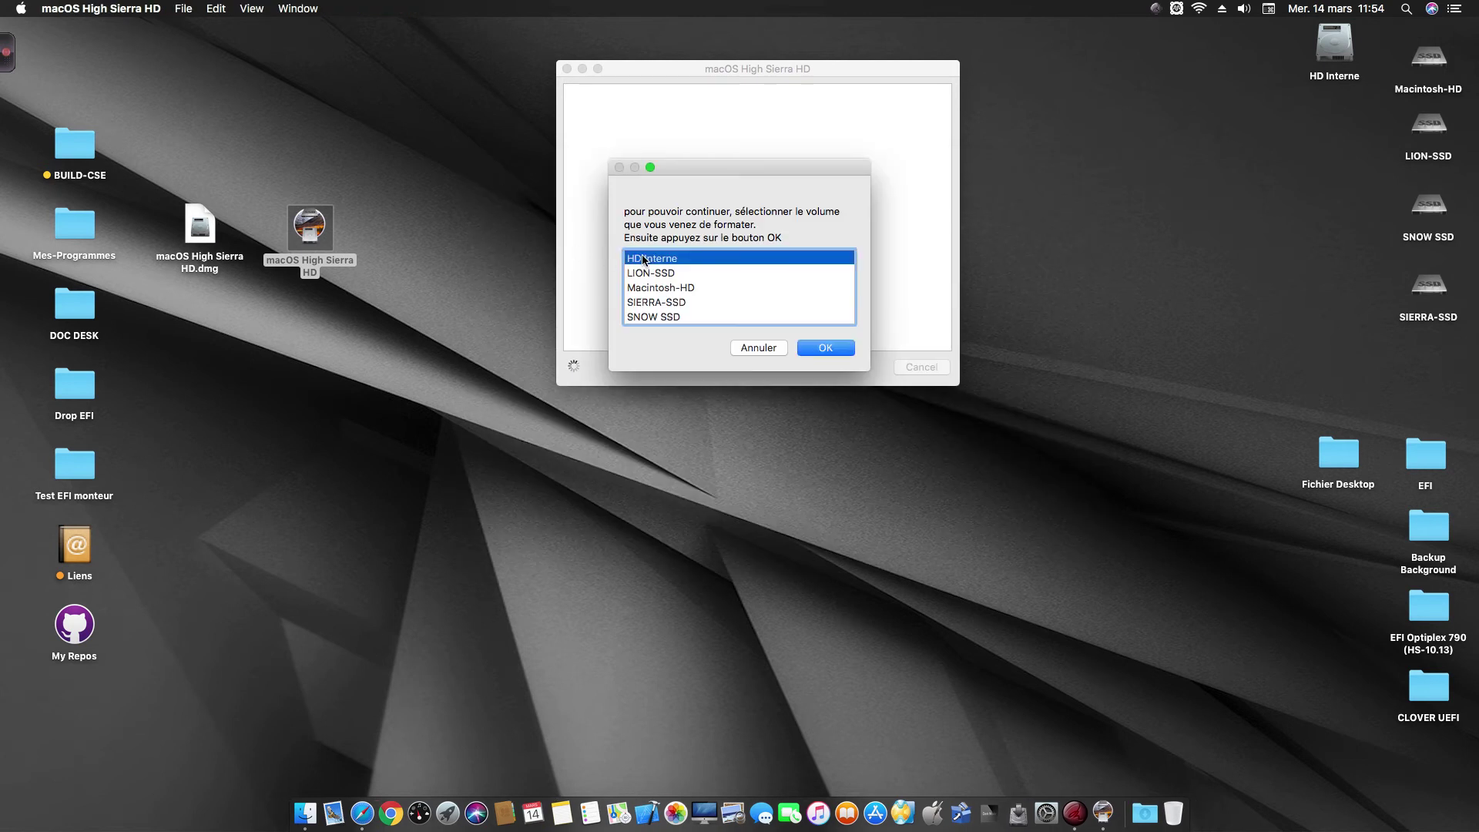
pyautogui.click(834, 352)
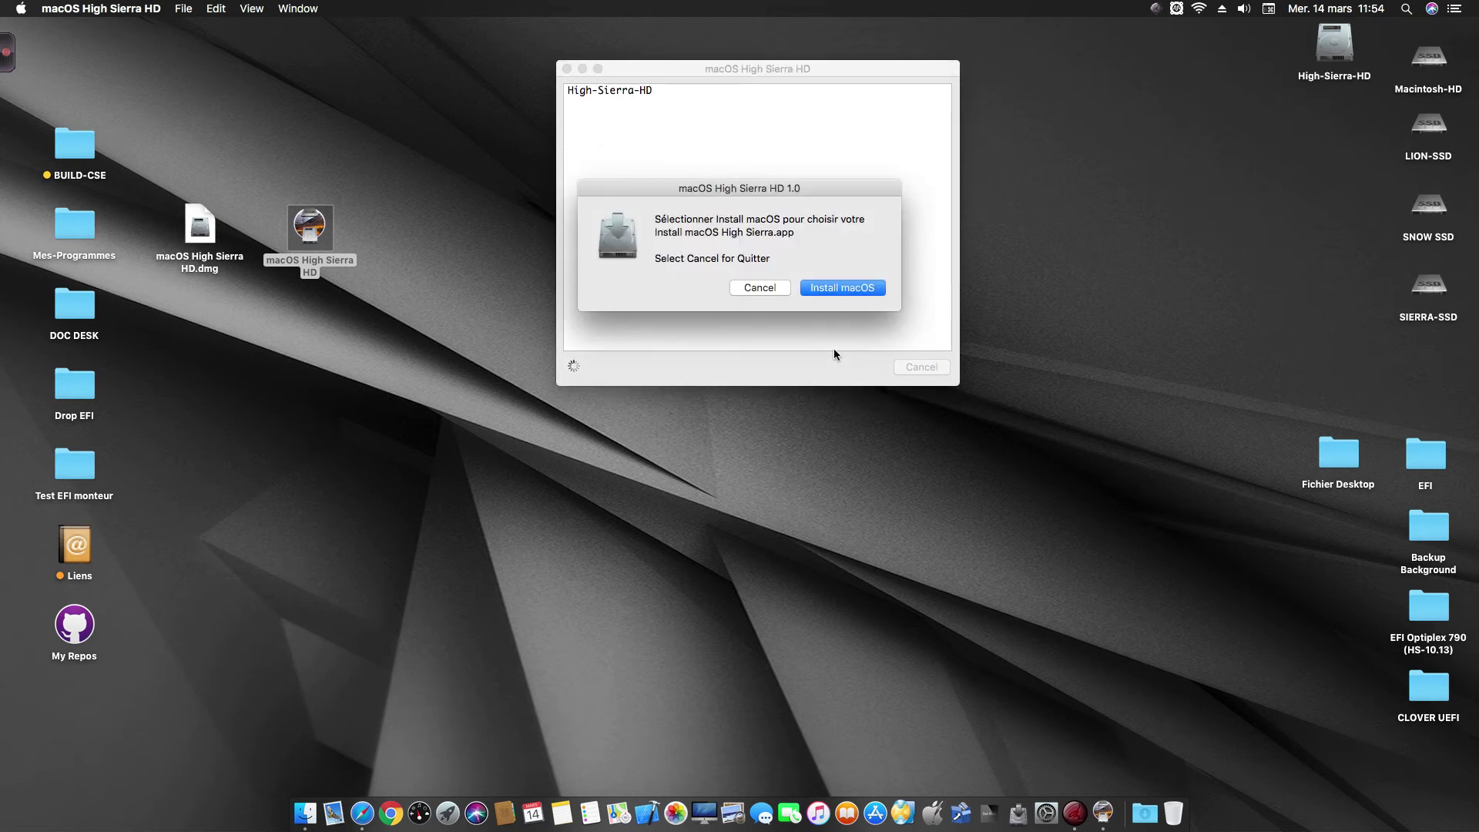
# Choose the Installer macOS High Sierra app from the Applications folder as the installation source.
pyautogui.click(839, 288)
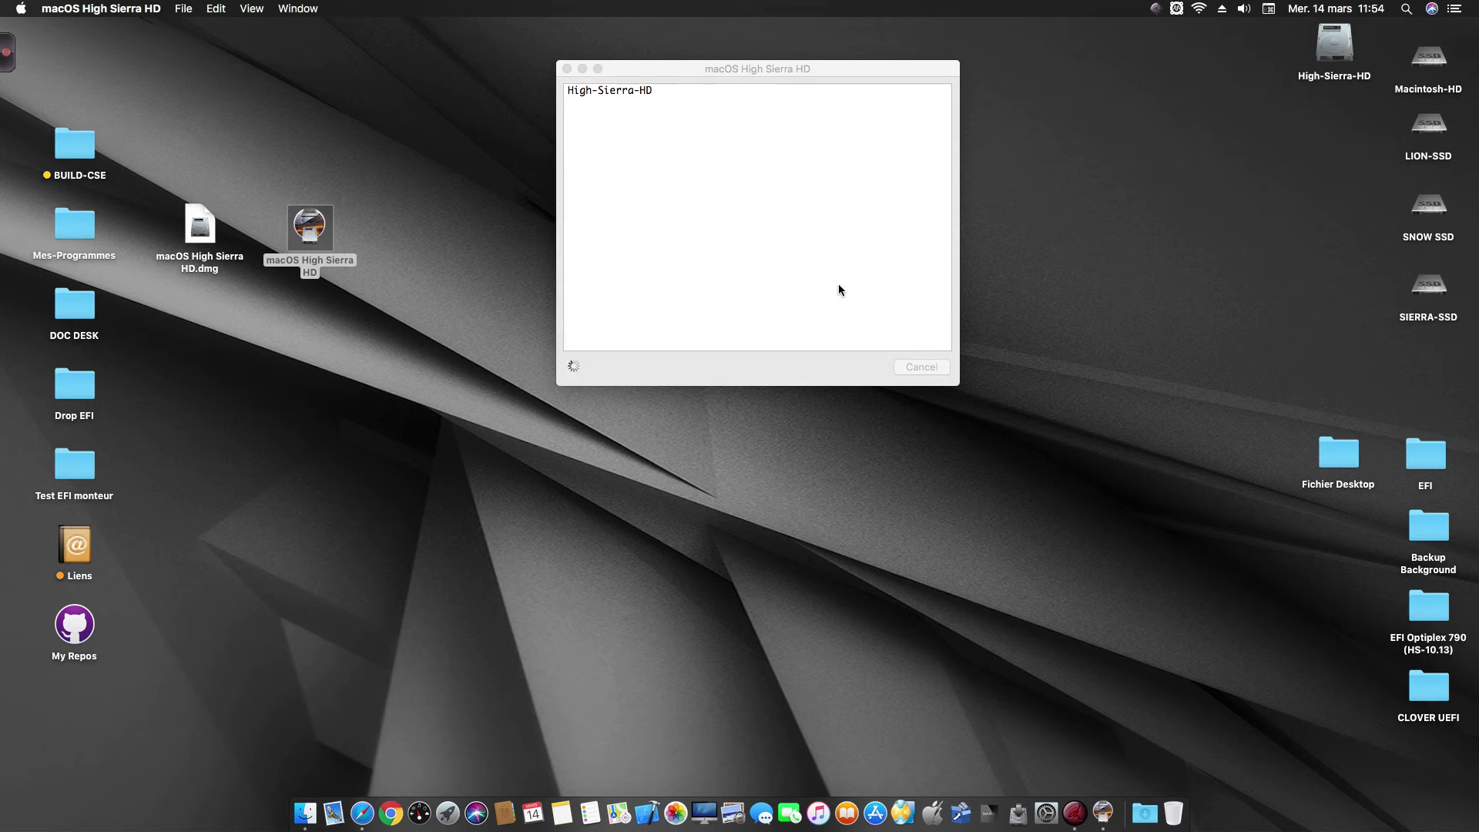
pyautogui.scroll(-10, 640, 345)
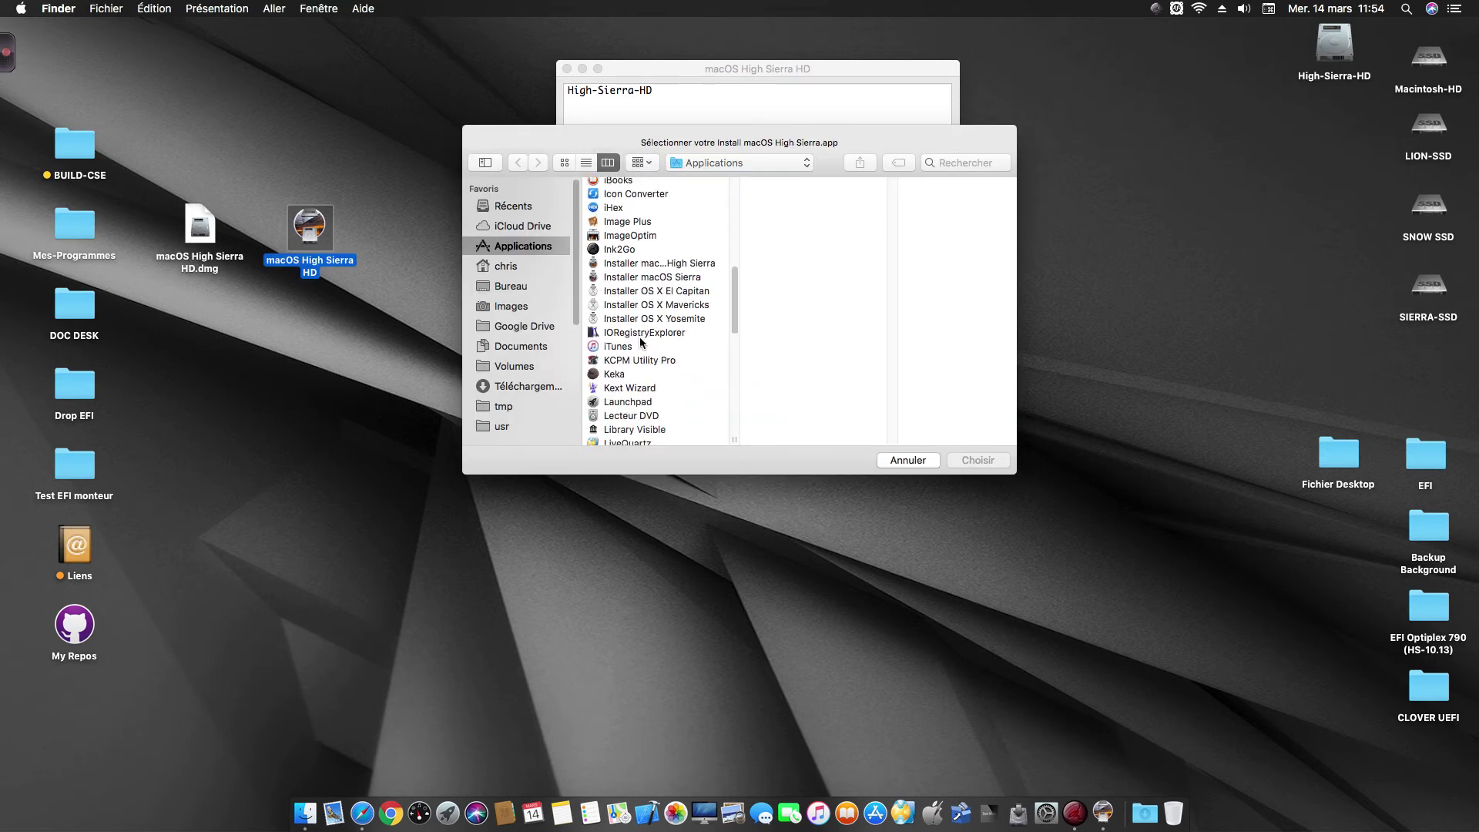
pyautogui.click(667, 206)
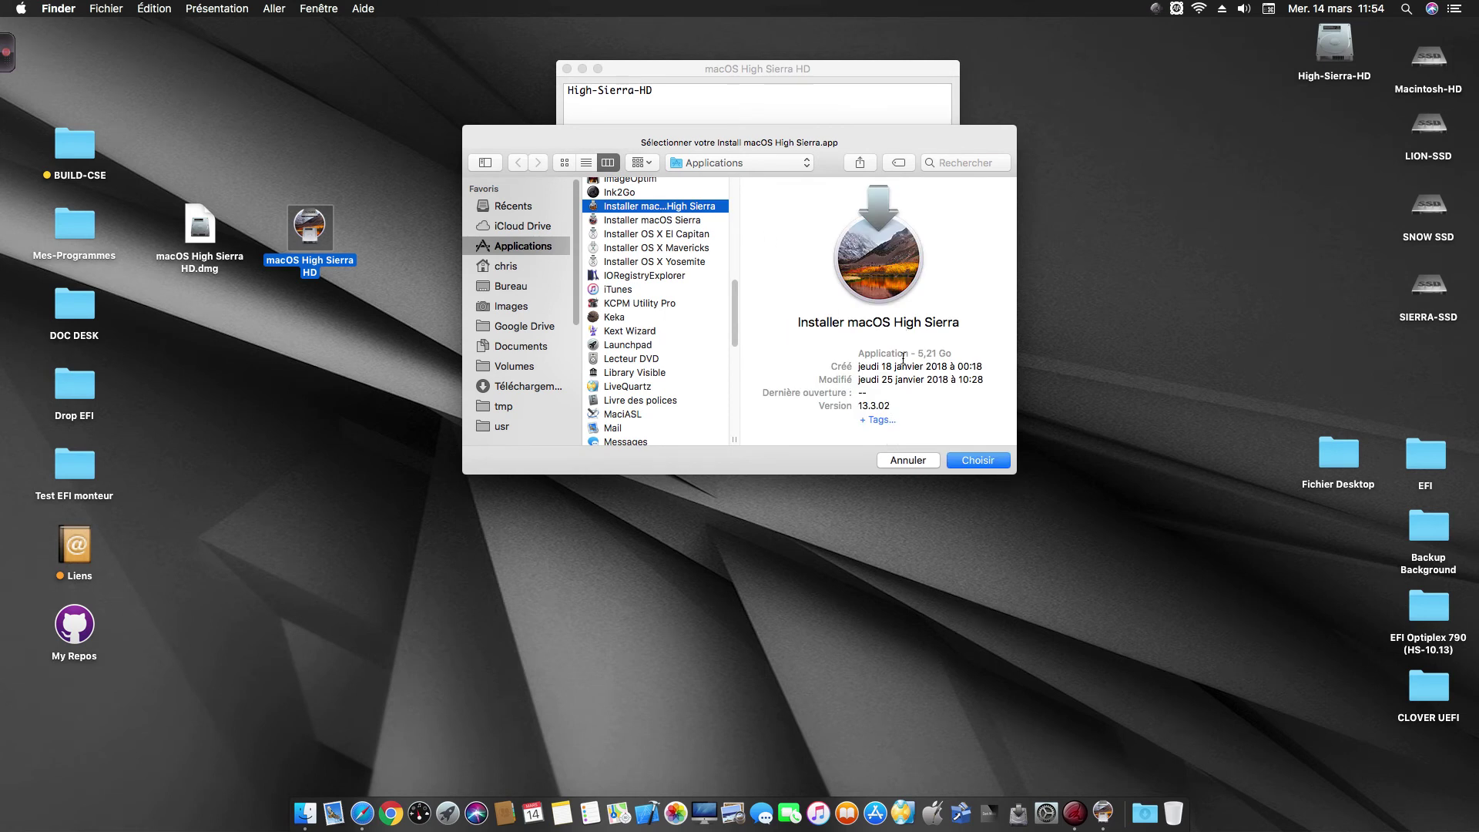
pyautogui.click(992, 466)
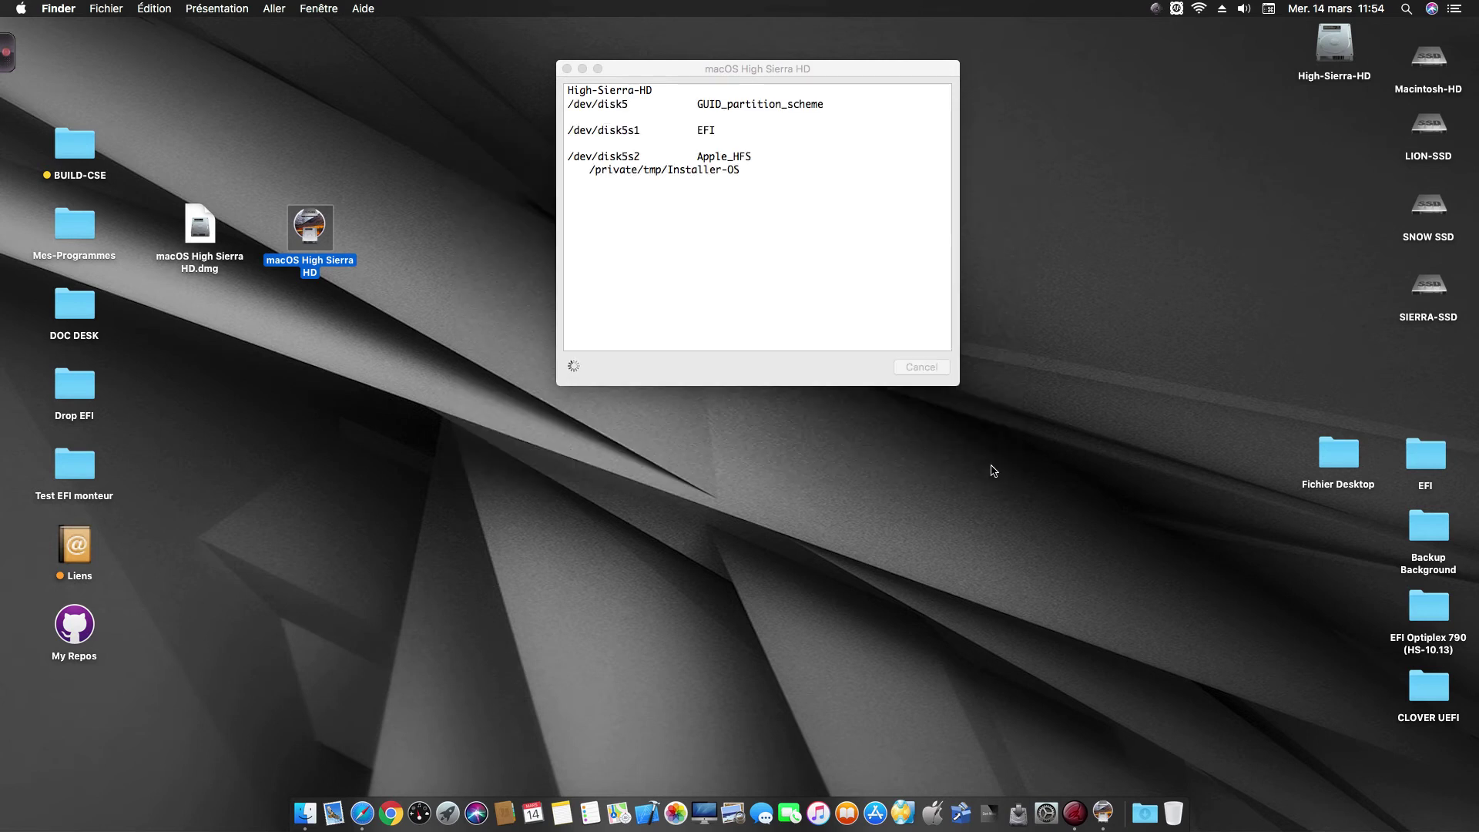
# Let the macOS installer run its compatibility check, continue past the introduction and accept the software licence agreement.
pyautogui.click(779, 258)
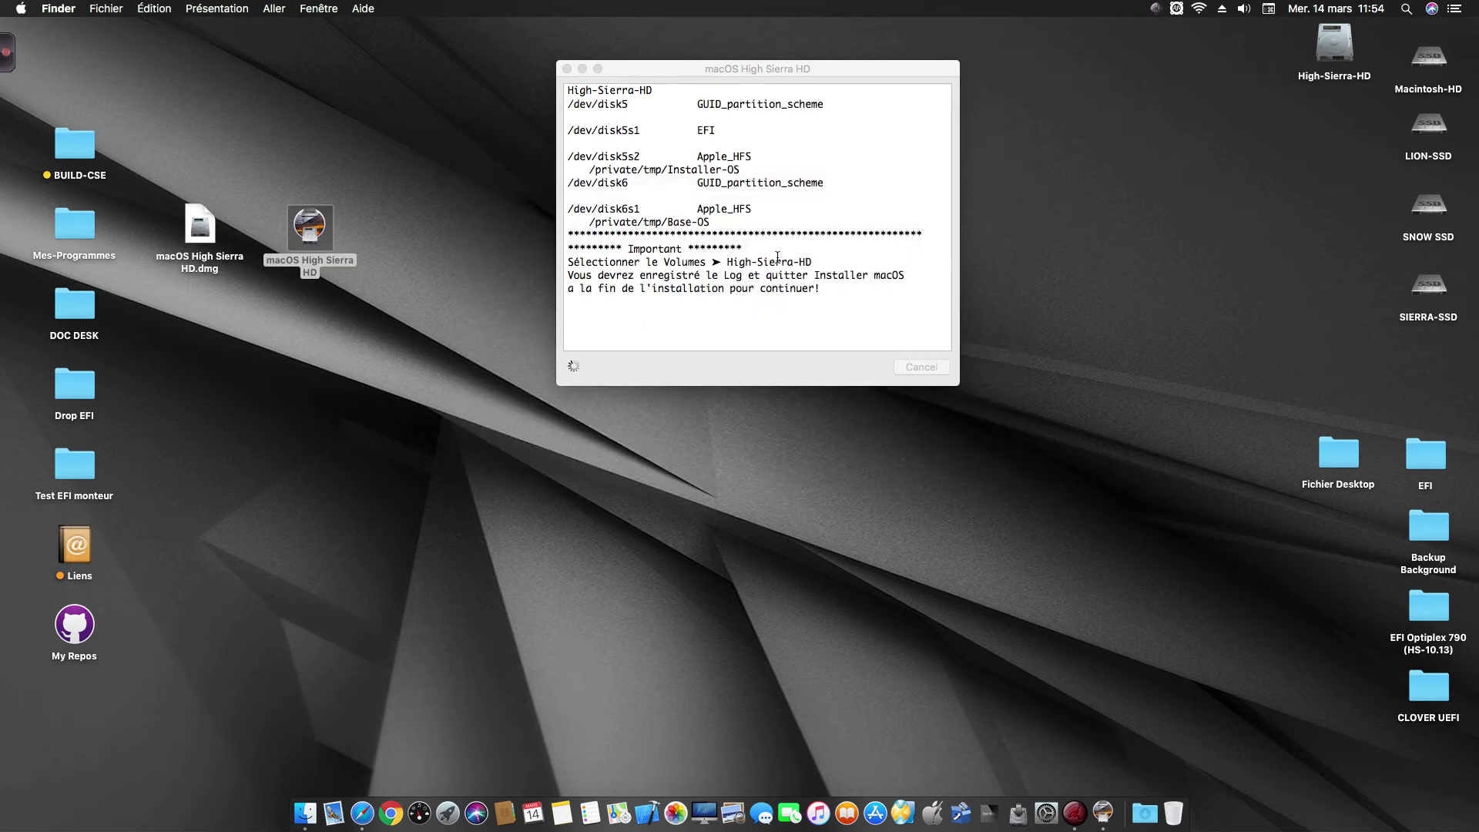
pyautogui.click(765, 339)
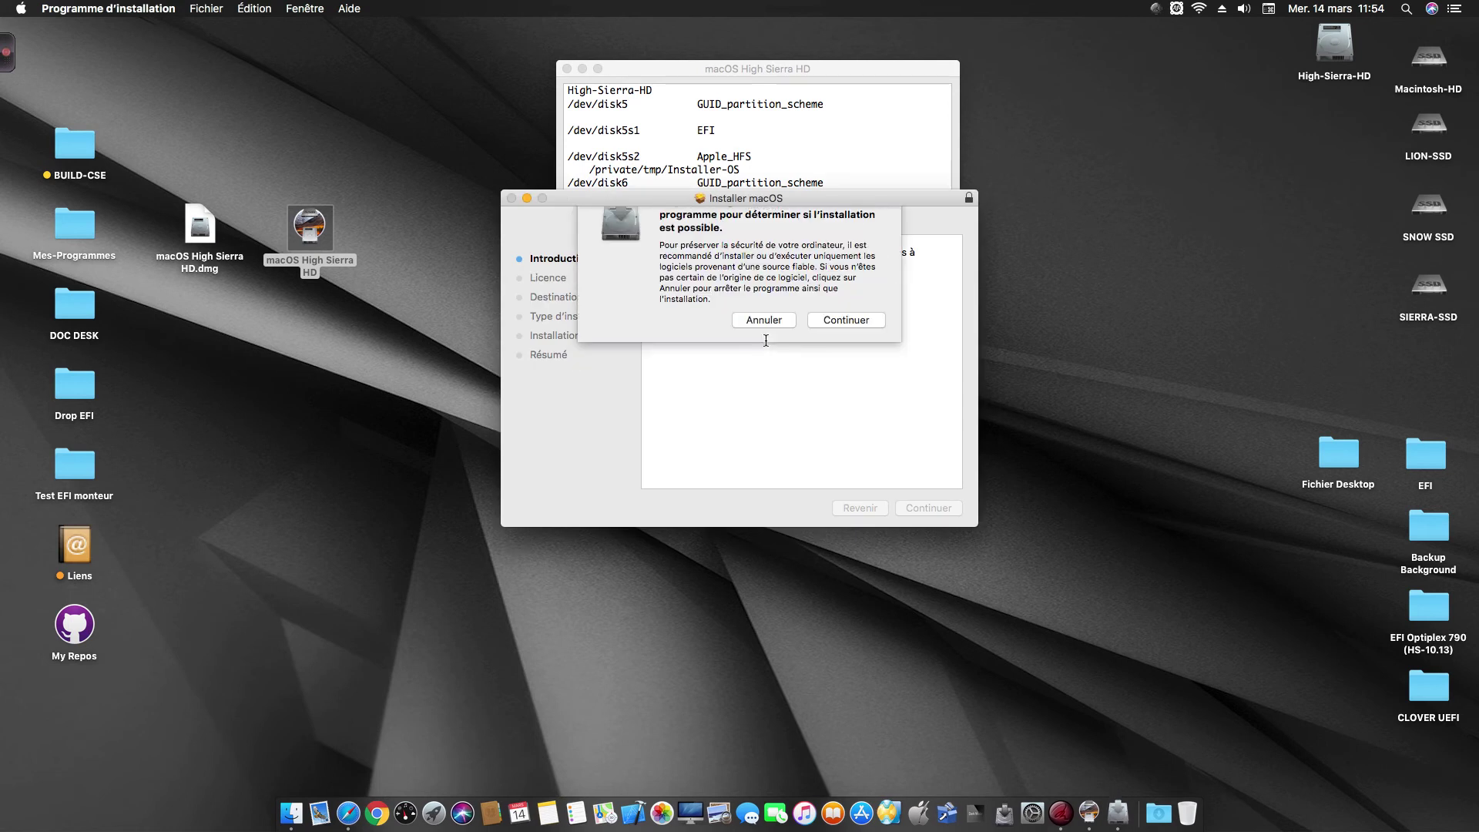
pyautogui.click(867, 351)
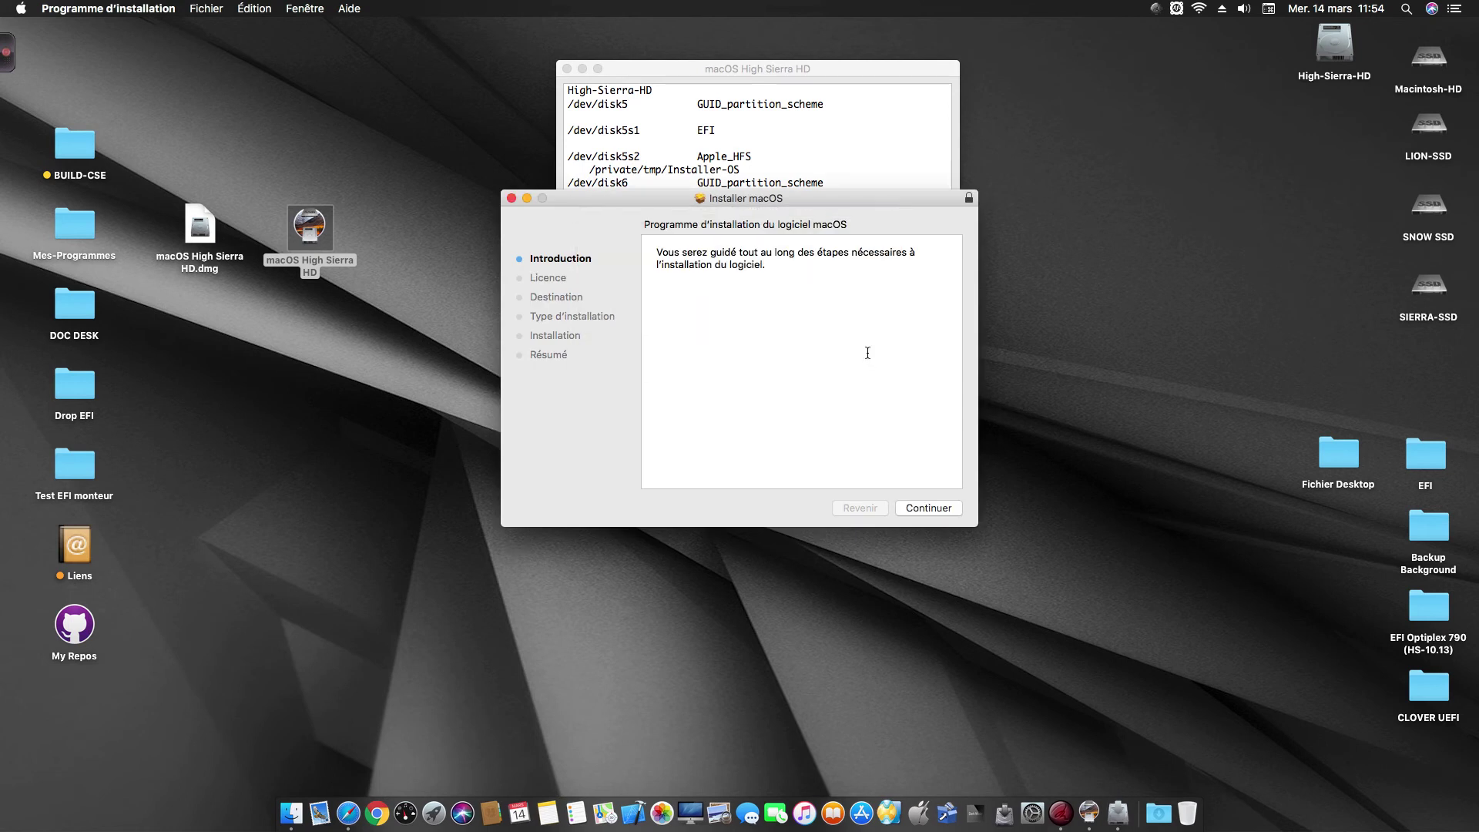
pyautogui.click(932, 507)
pyautogui.click(934, 507)
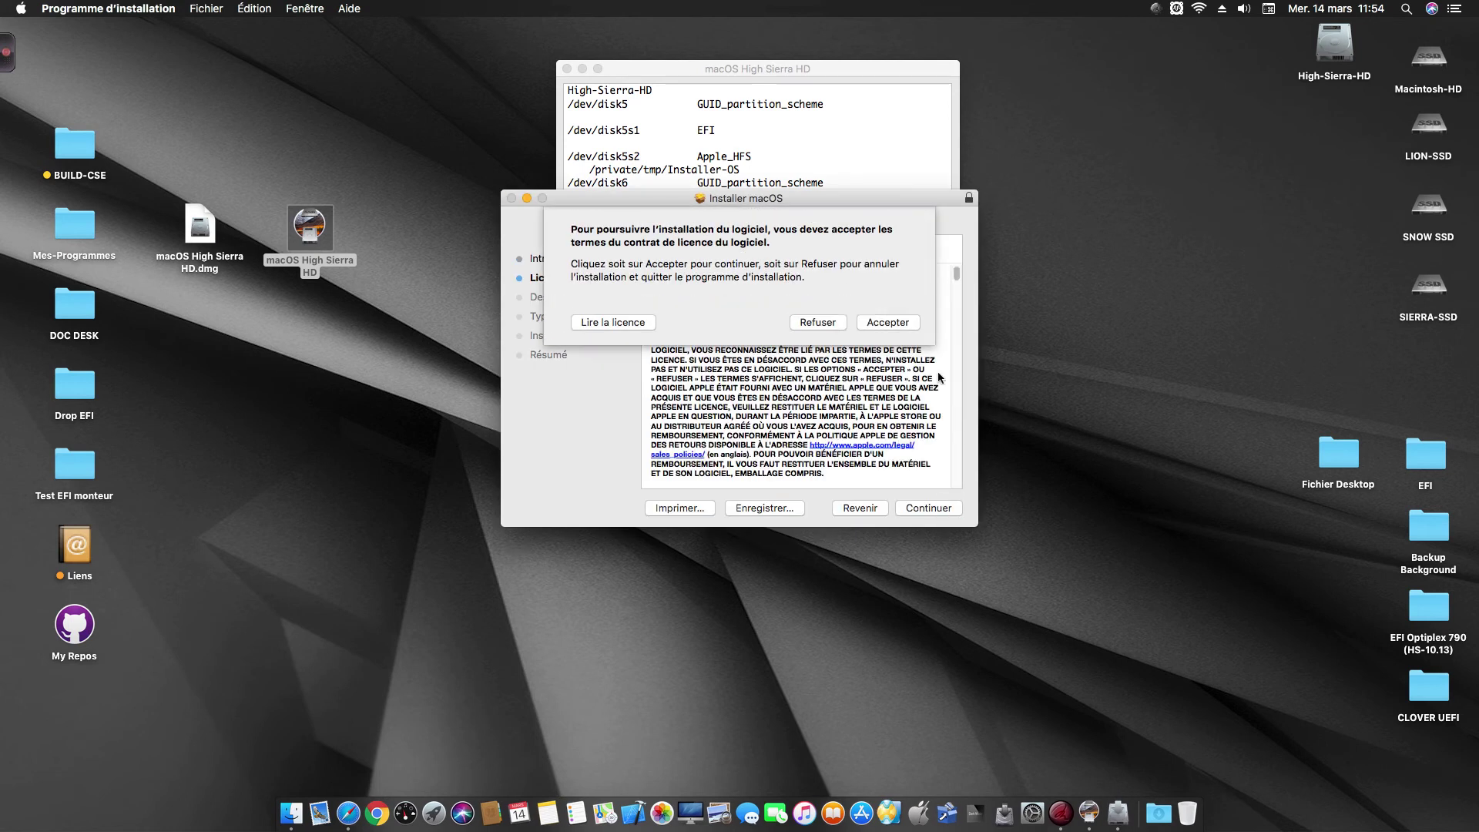
pyautogui.click(888, 322)
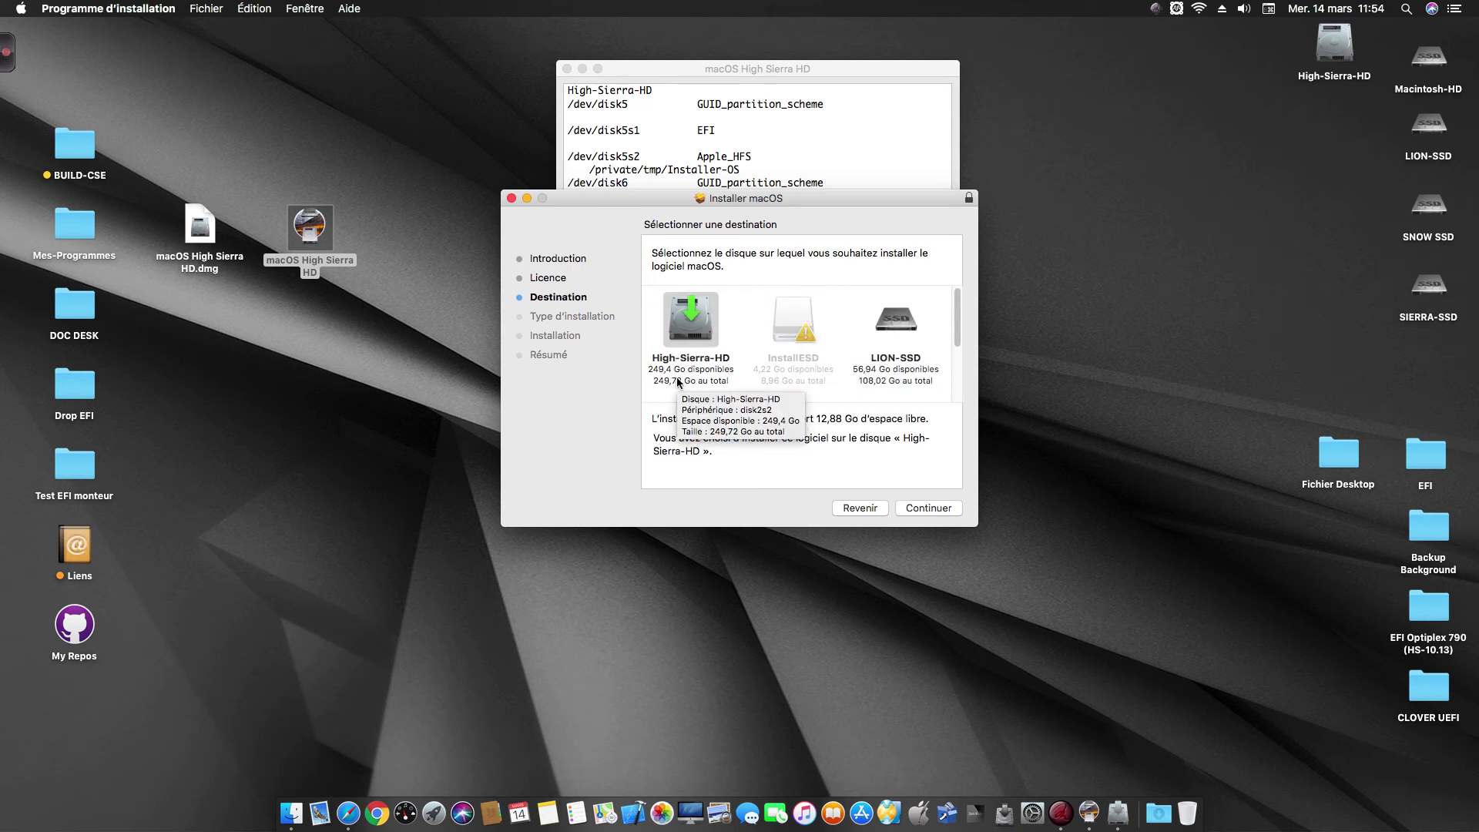
# Start the macOS installation on the High-Sierra-HD disk and authorize it with the account password.
pyautogui.click(926, 506)
pyautogui.click(925, 504)
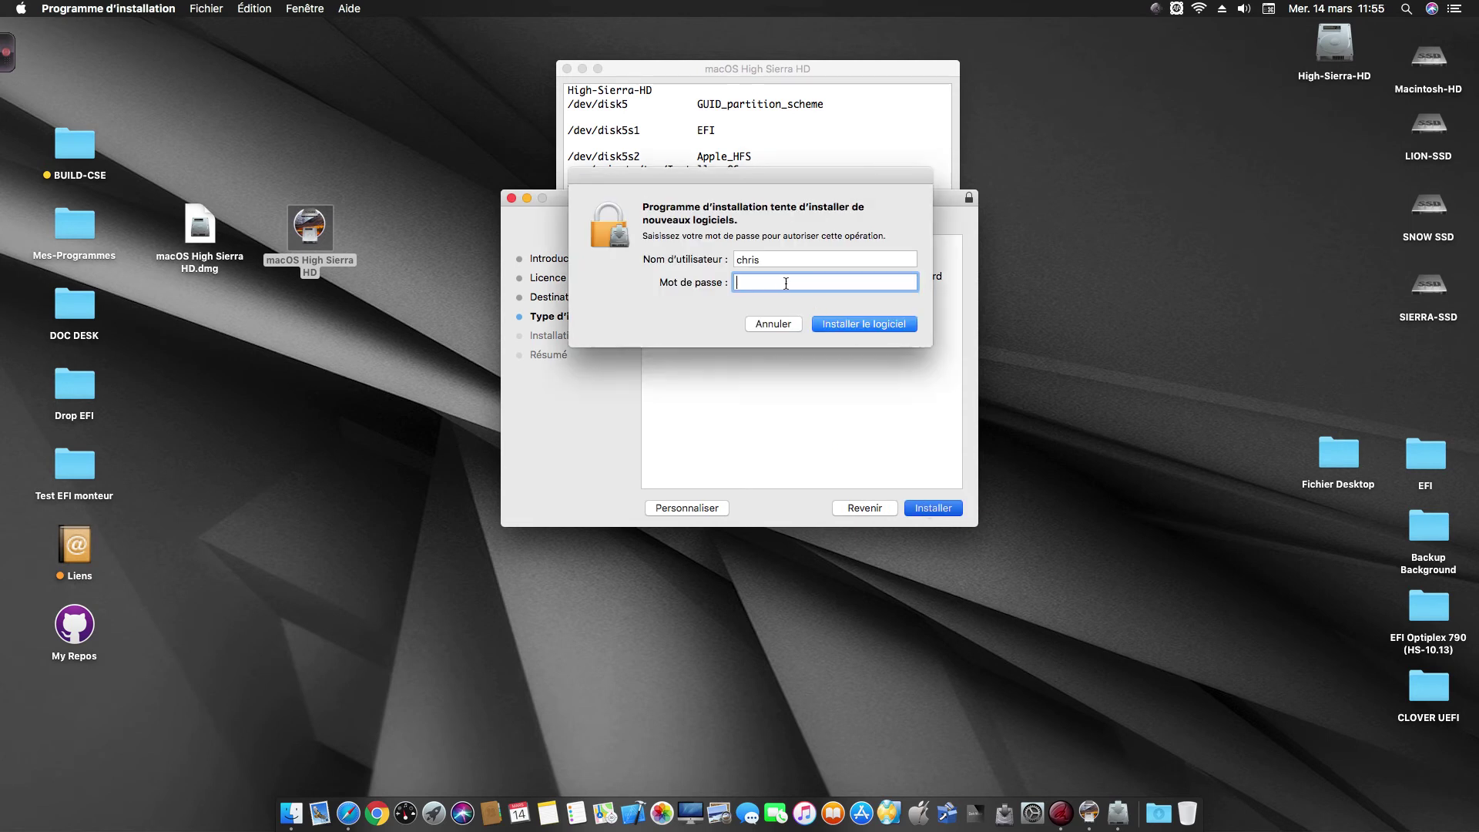
pyautogui.write('•••••••••')
pyautogui.press('Return')
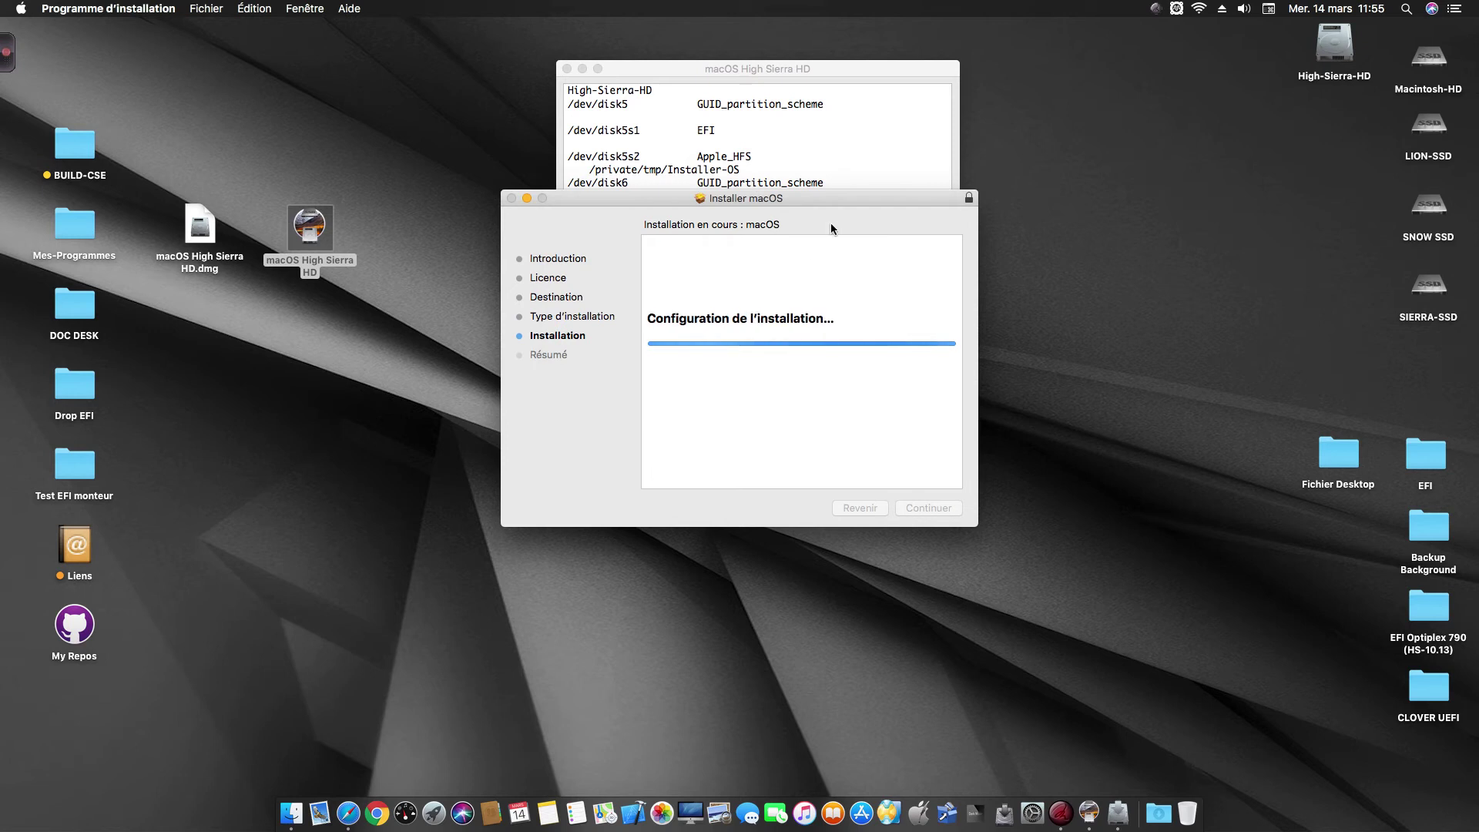
# Arrange the windows so the macOS High Sierra HD log sits above the Installer macOS window without overlapping it.
pyautogui.moveTo(844, 197); pyautogui.dragTo(850, 199)
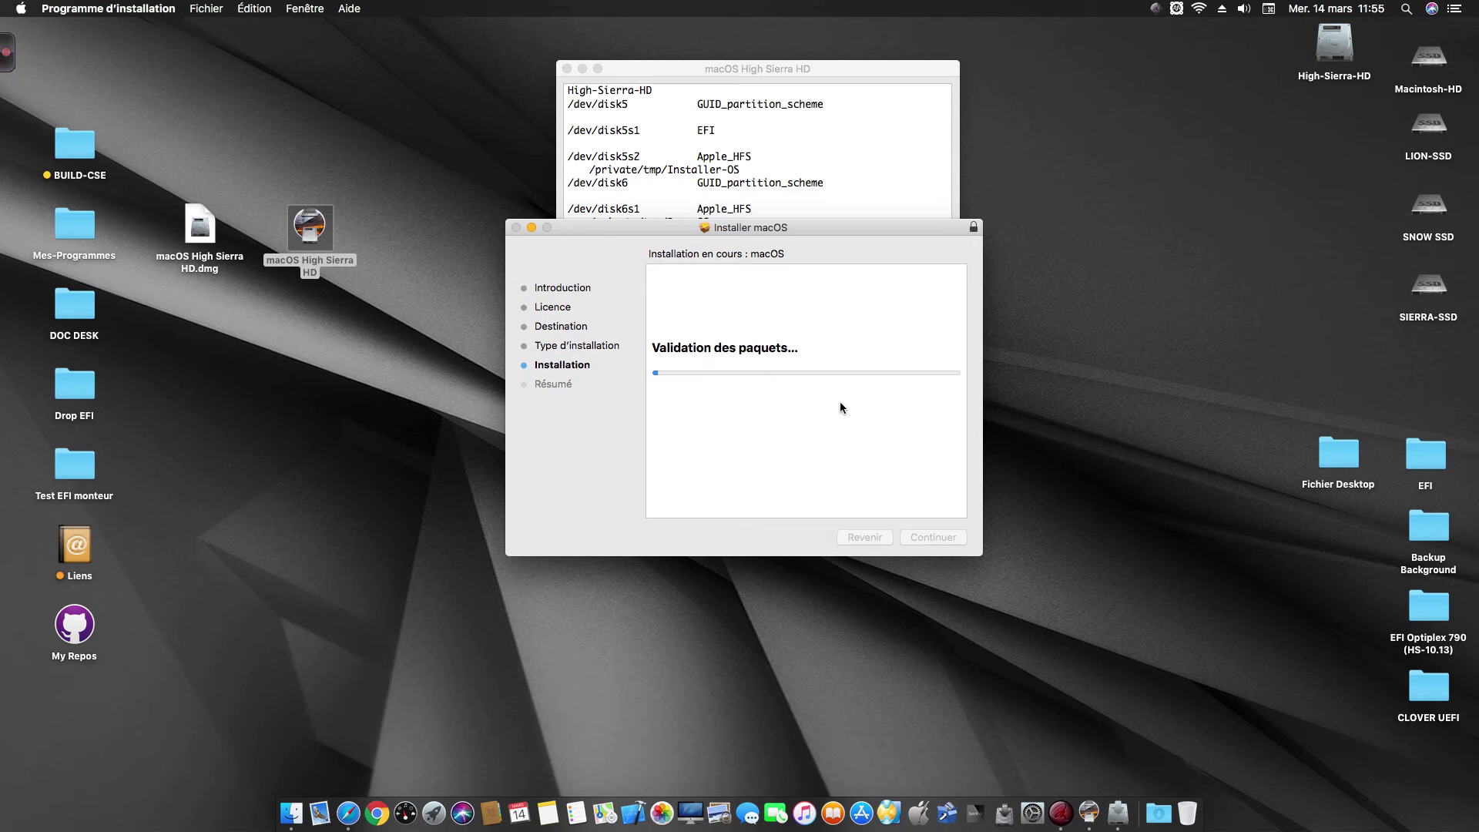
pyautogui.moveTo(848, 224); pyautogui.dragTo(869, 396)
pyautogui.moveTo(879, 62); pyautogui.dragTo(862, 21)
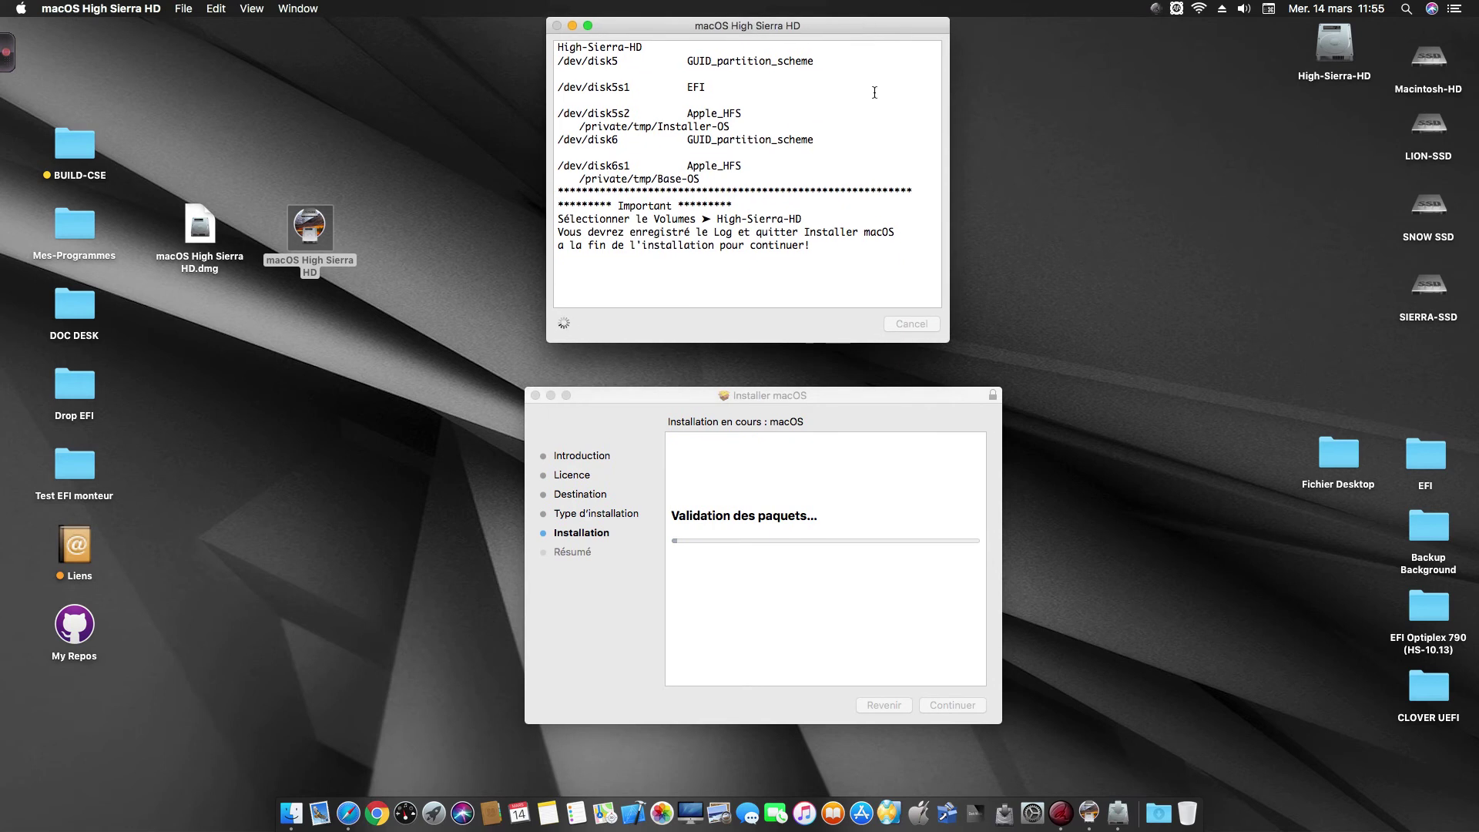
pyautogui.moveTo(892, 385); pyautogui.dragTo(889, 362)
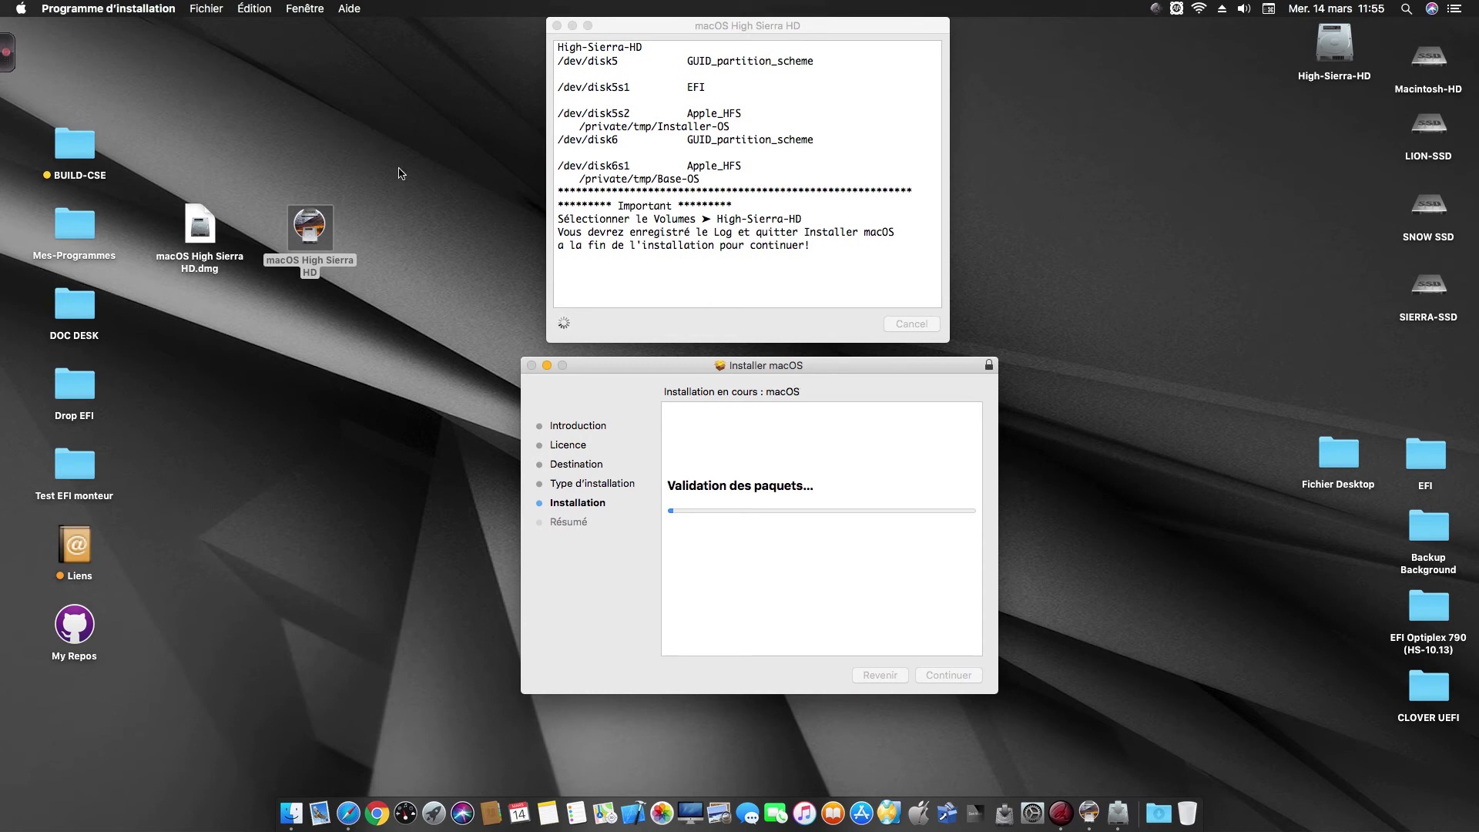
pyautogui.click(4, 46)
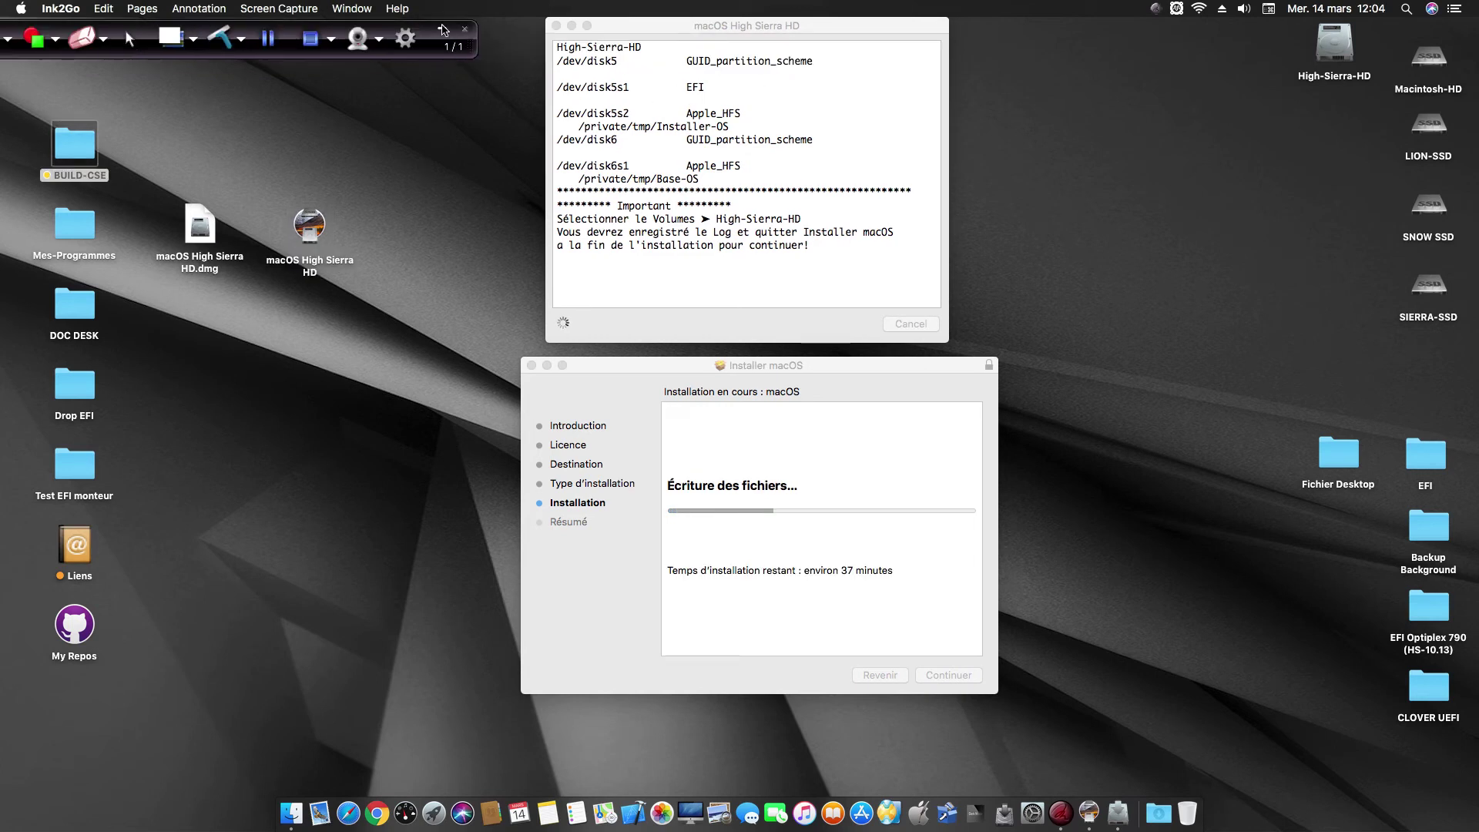
pyautogui.click(443, 28)
pyautogui.click(661, 373)
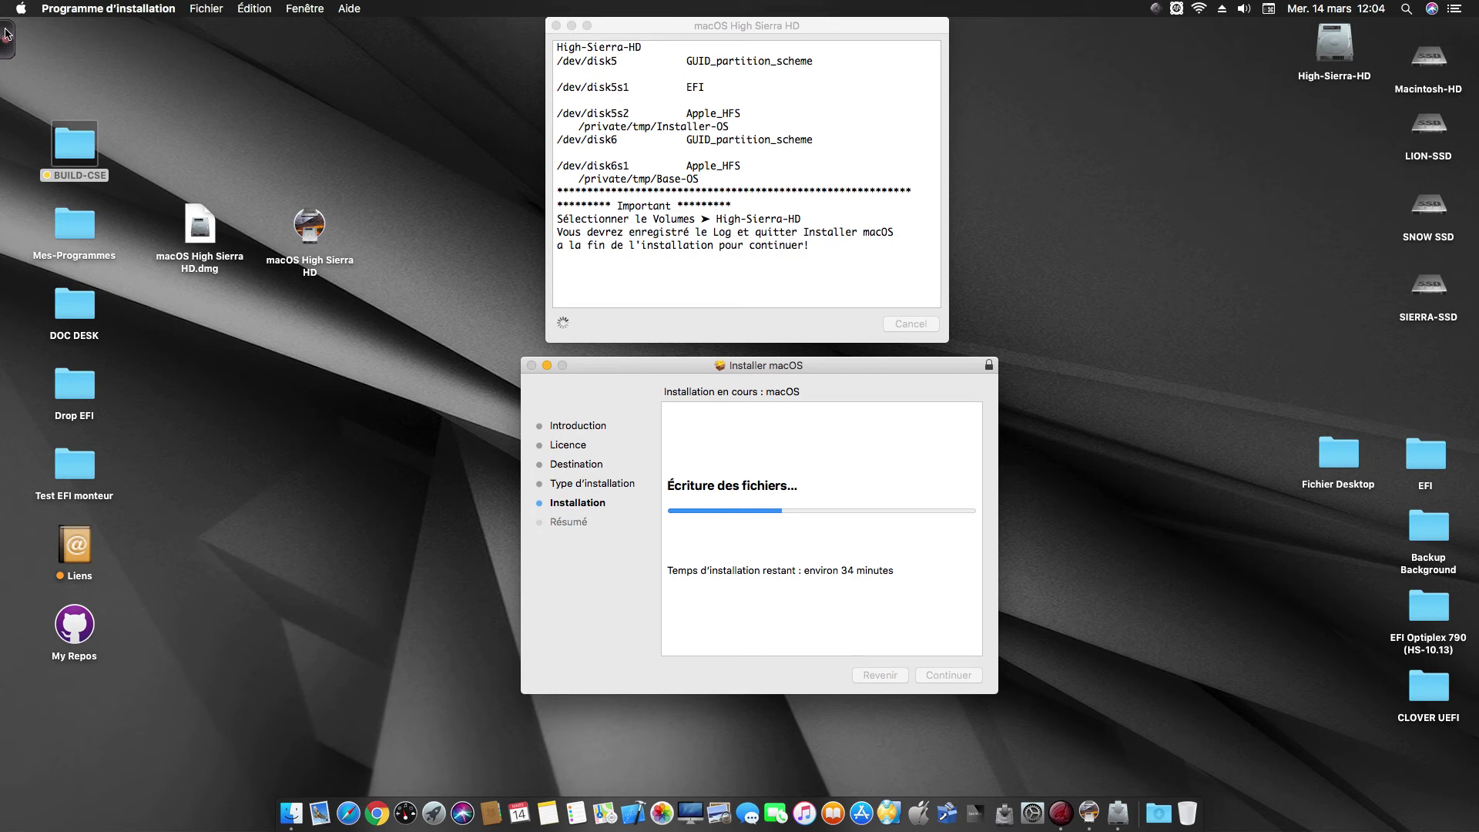
pyautogui.click(6, 34)
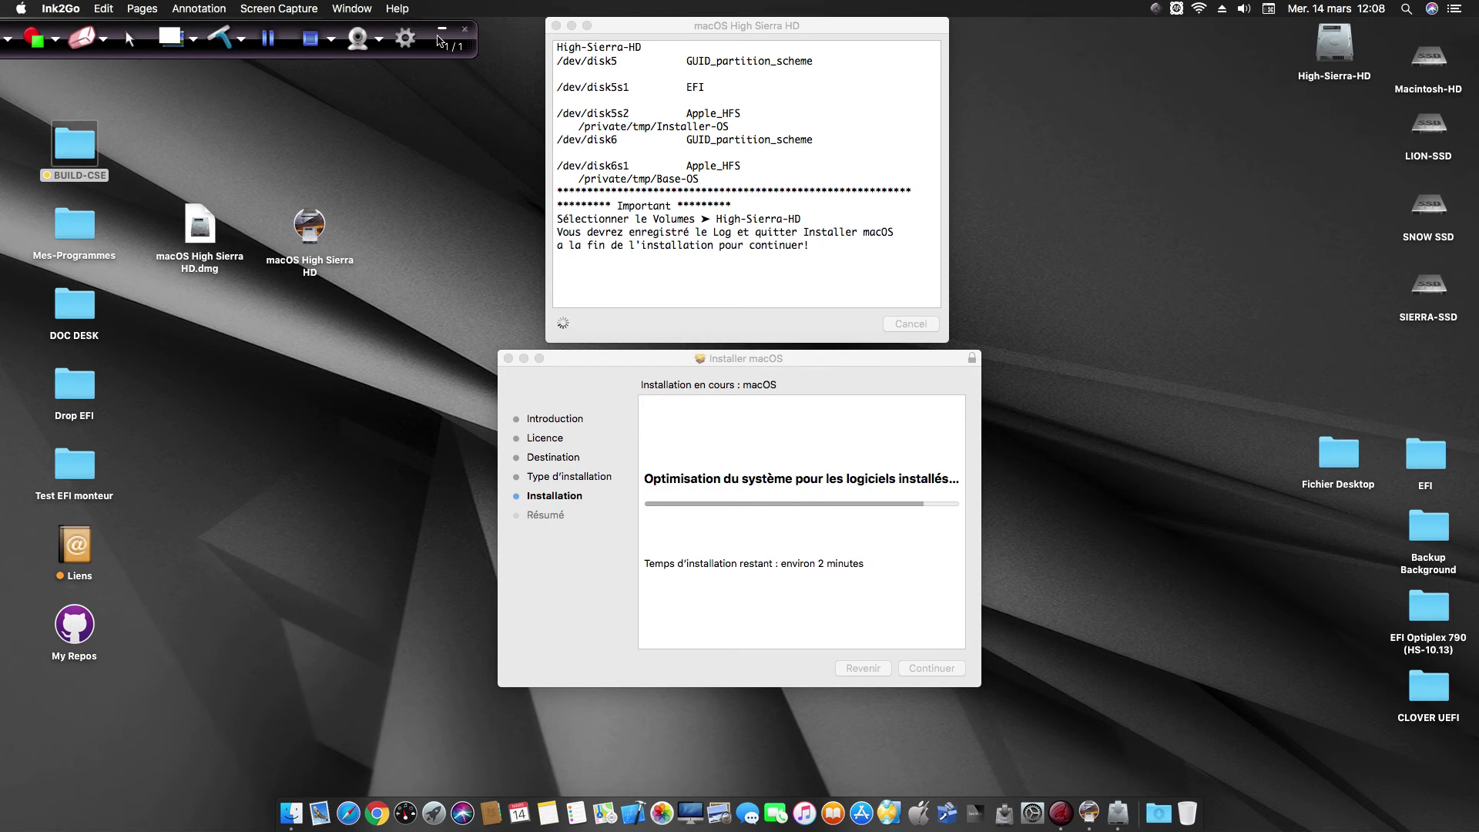
pyautogui.click(442, 29)
pyautogui.click(670, 376)
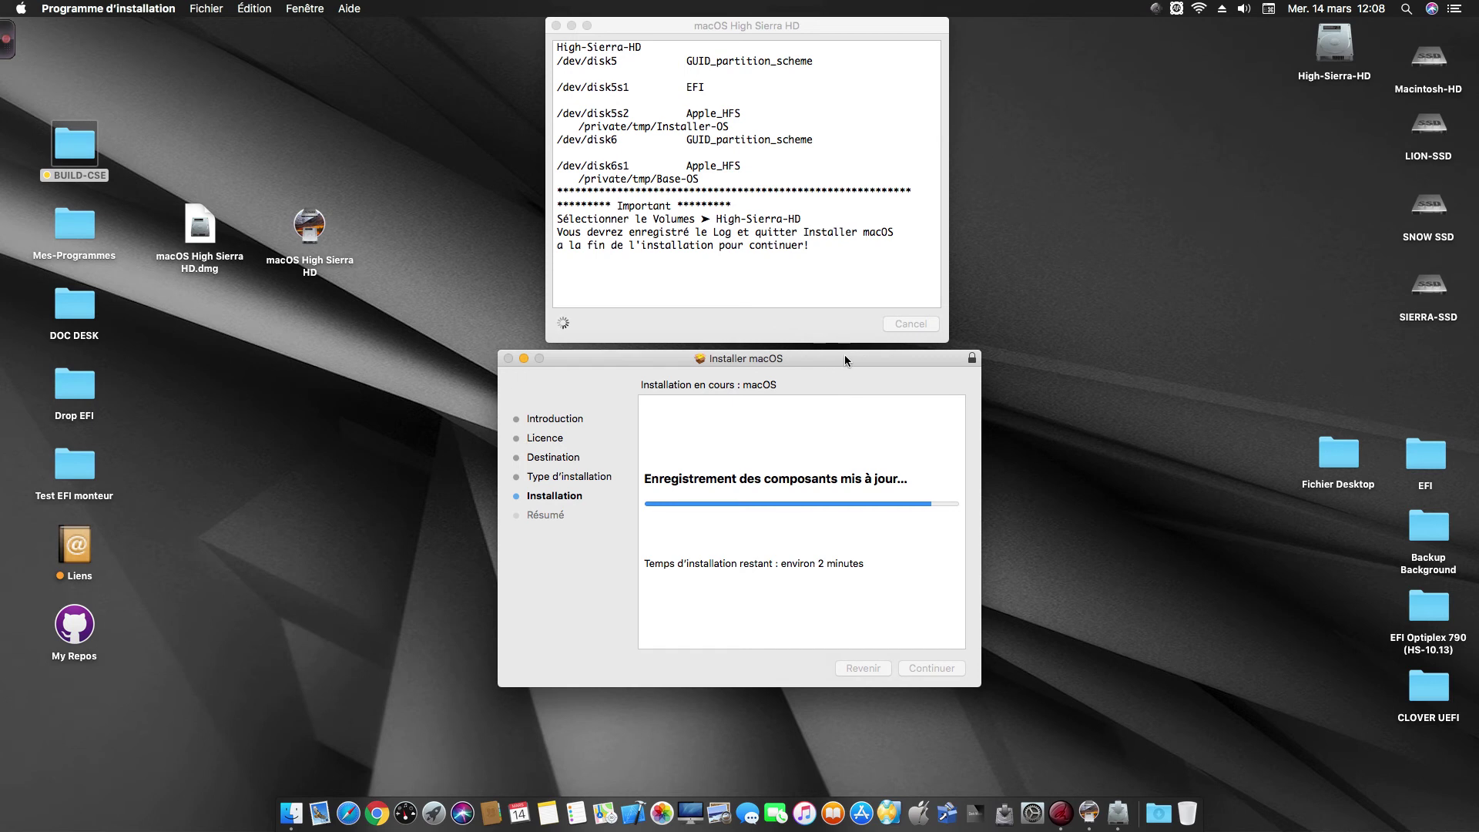
pyautogui.moveTo(845, 356); pyautogui.dragTo(839, 355)
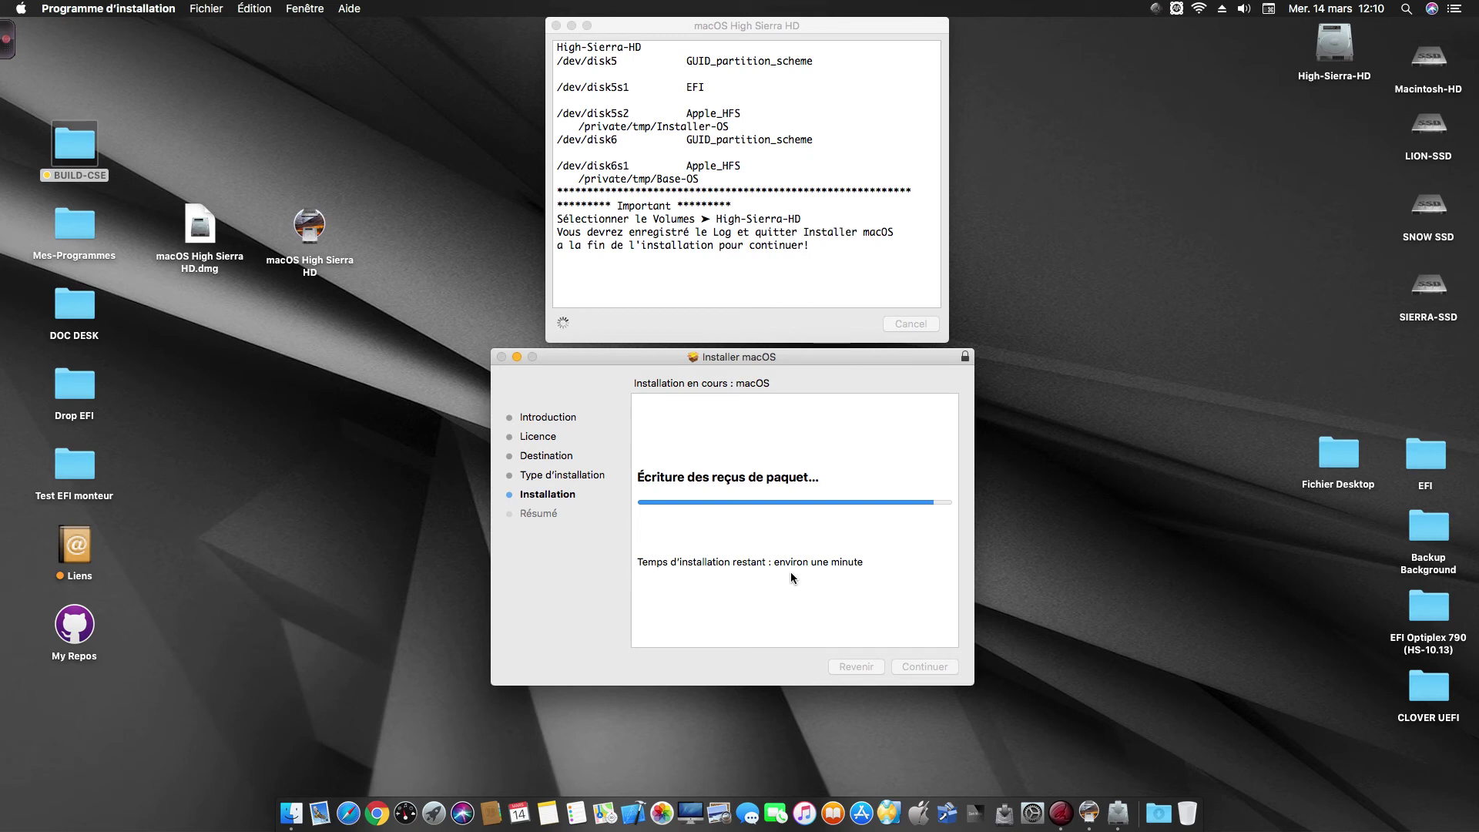
pyautogui.moveTo(895, 356); pyautogui.dragTo(903, 418)
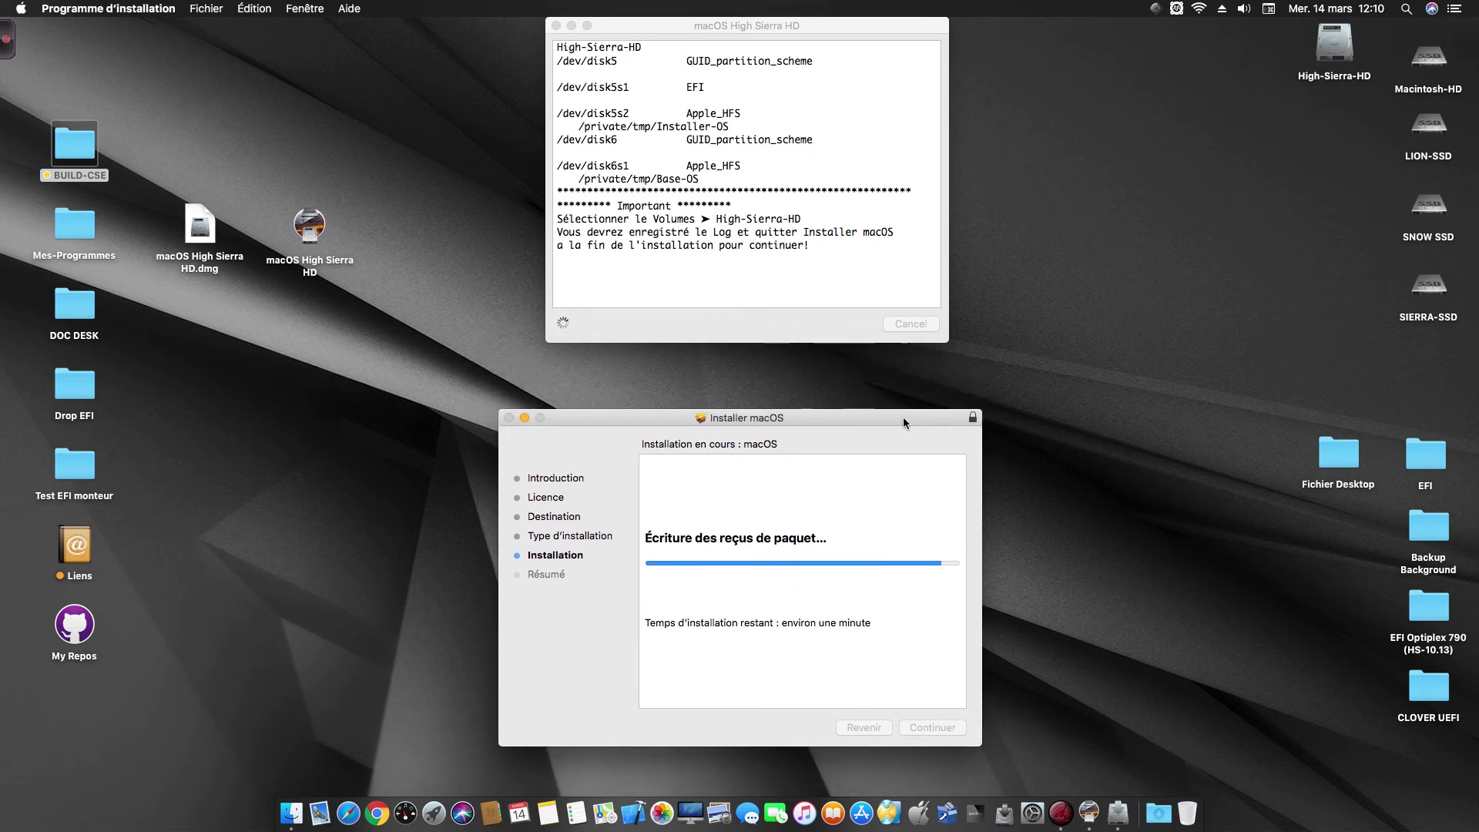
pyautogui.moveTo(903, 24); pyautogui.dragTo(892, 80)
pyautogui.click(834, 482)
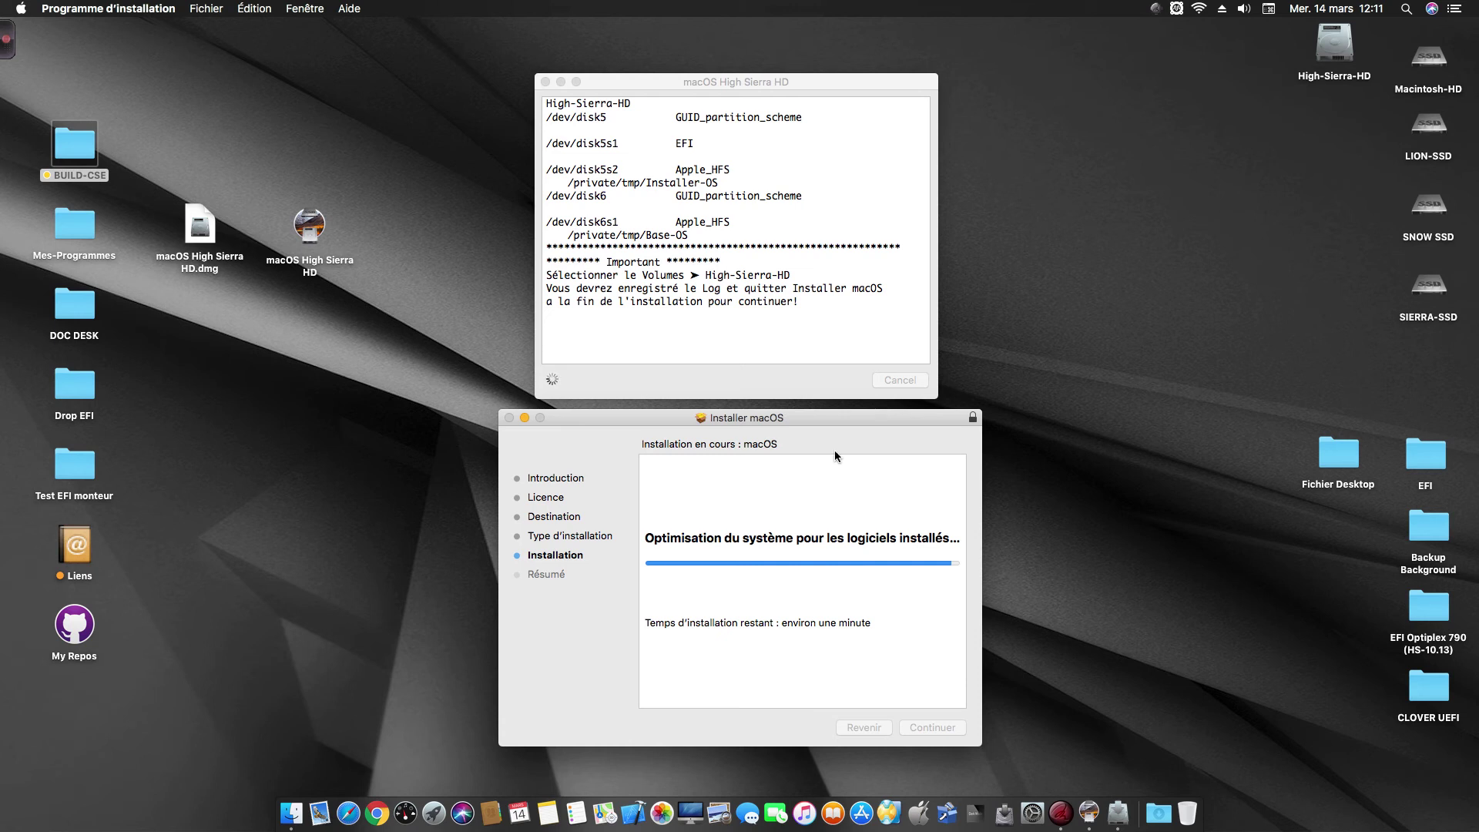
pyautogui.moveTo(843, 422); pyautogui.dragTo(827, 426)
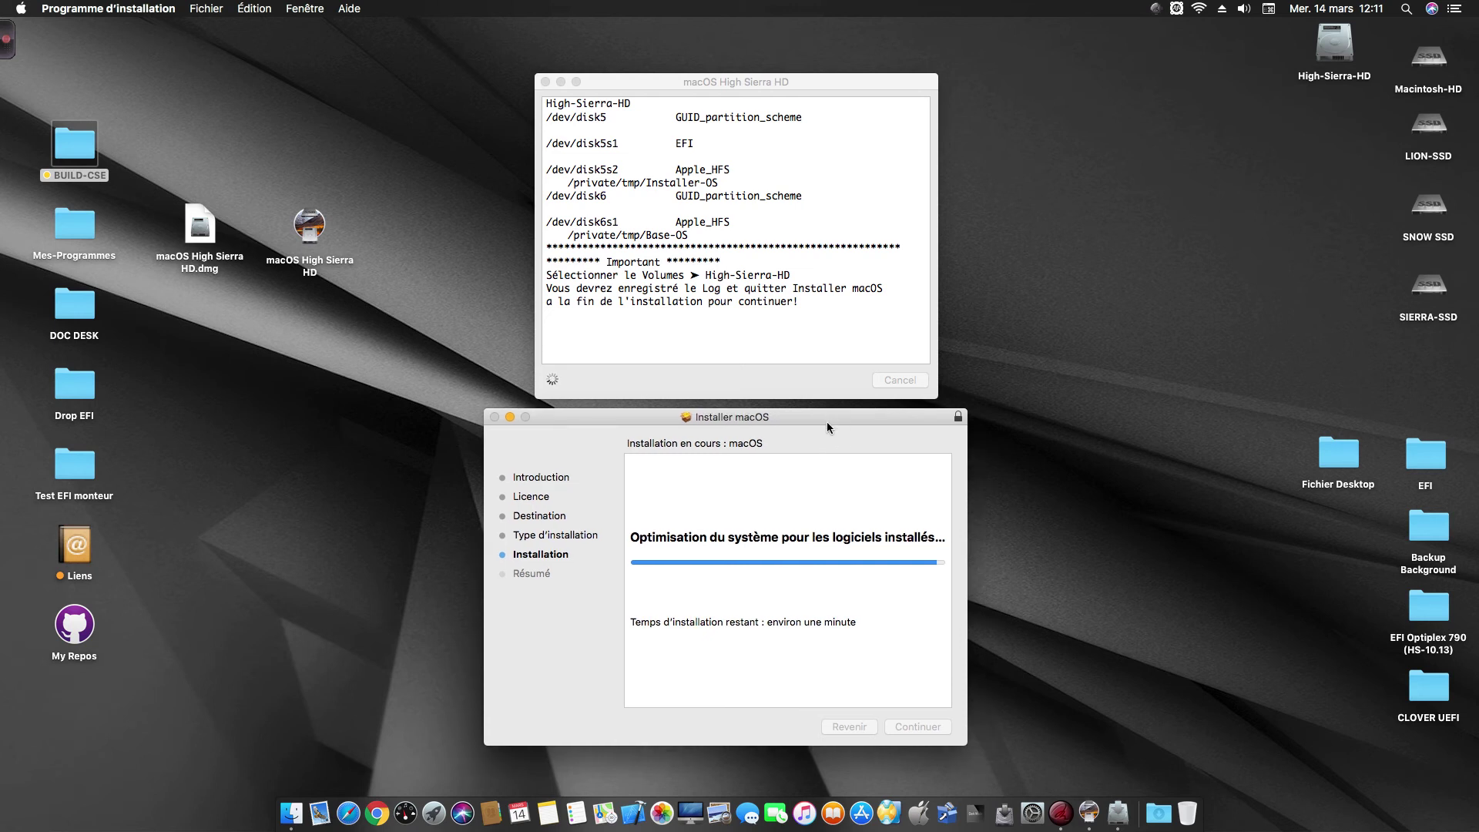
pyautogui.moveTo(857, 80); pyautogui.dragTo(838, 46)
pyautogui.moveTo(798, 420); pyautogui.dragTo(788, 388)
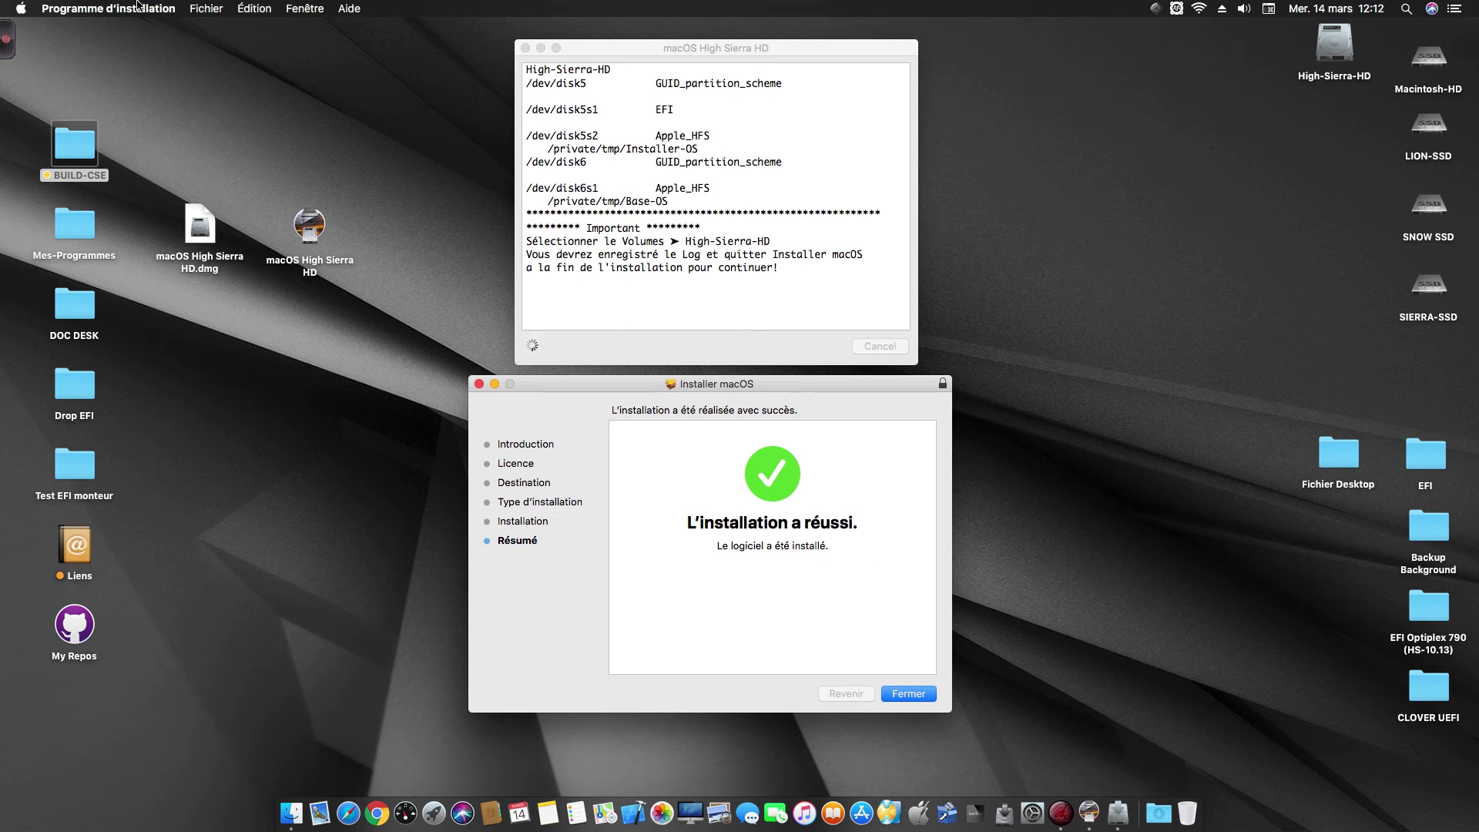
# Open the installer's log and set its detail level to Afficher tout l'historique.
pyautogui.click(114, 7)
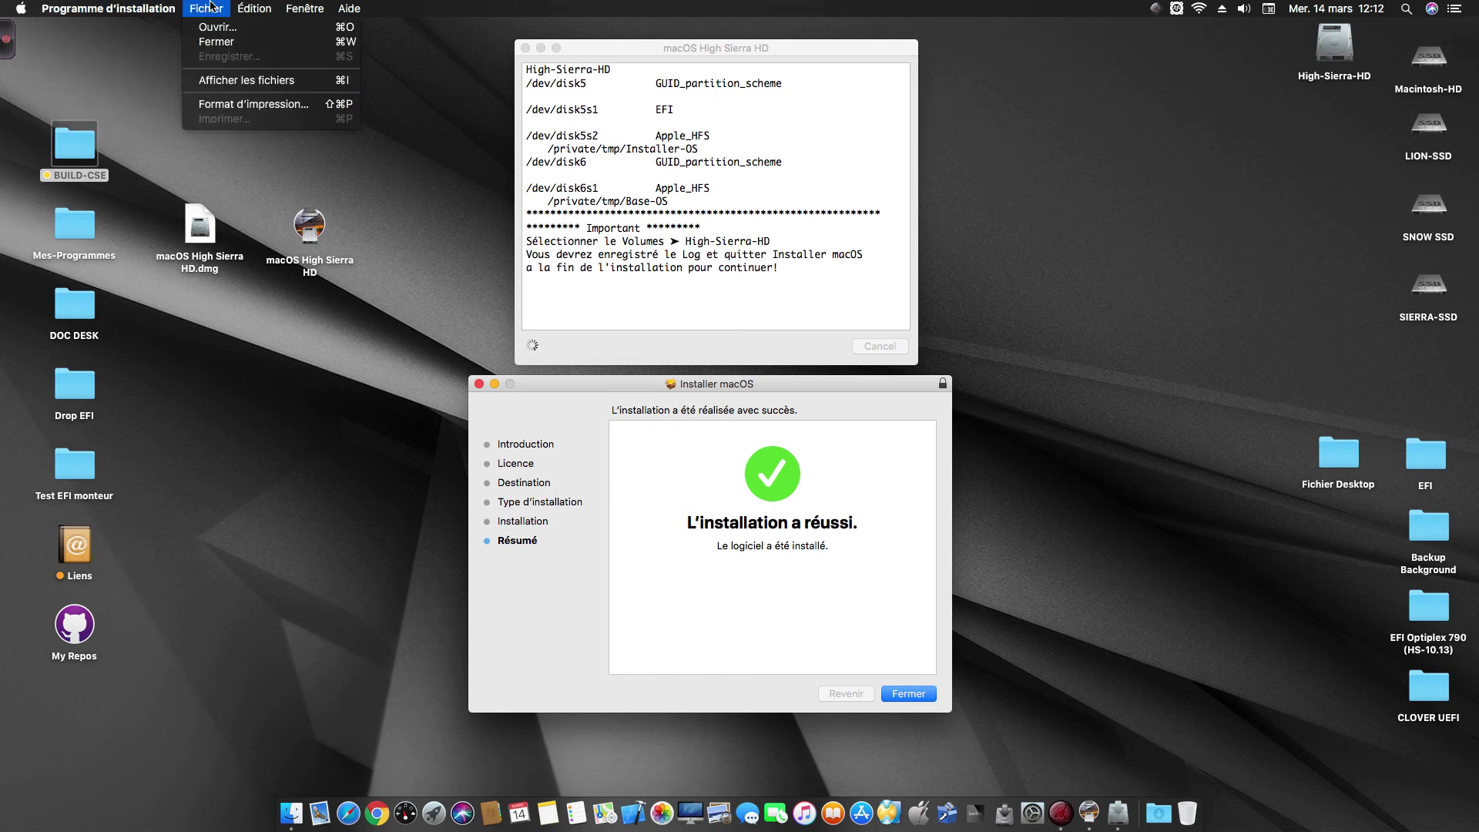
pyautogui.moveTo(303, 8)
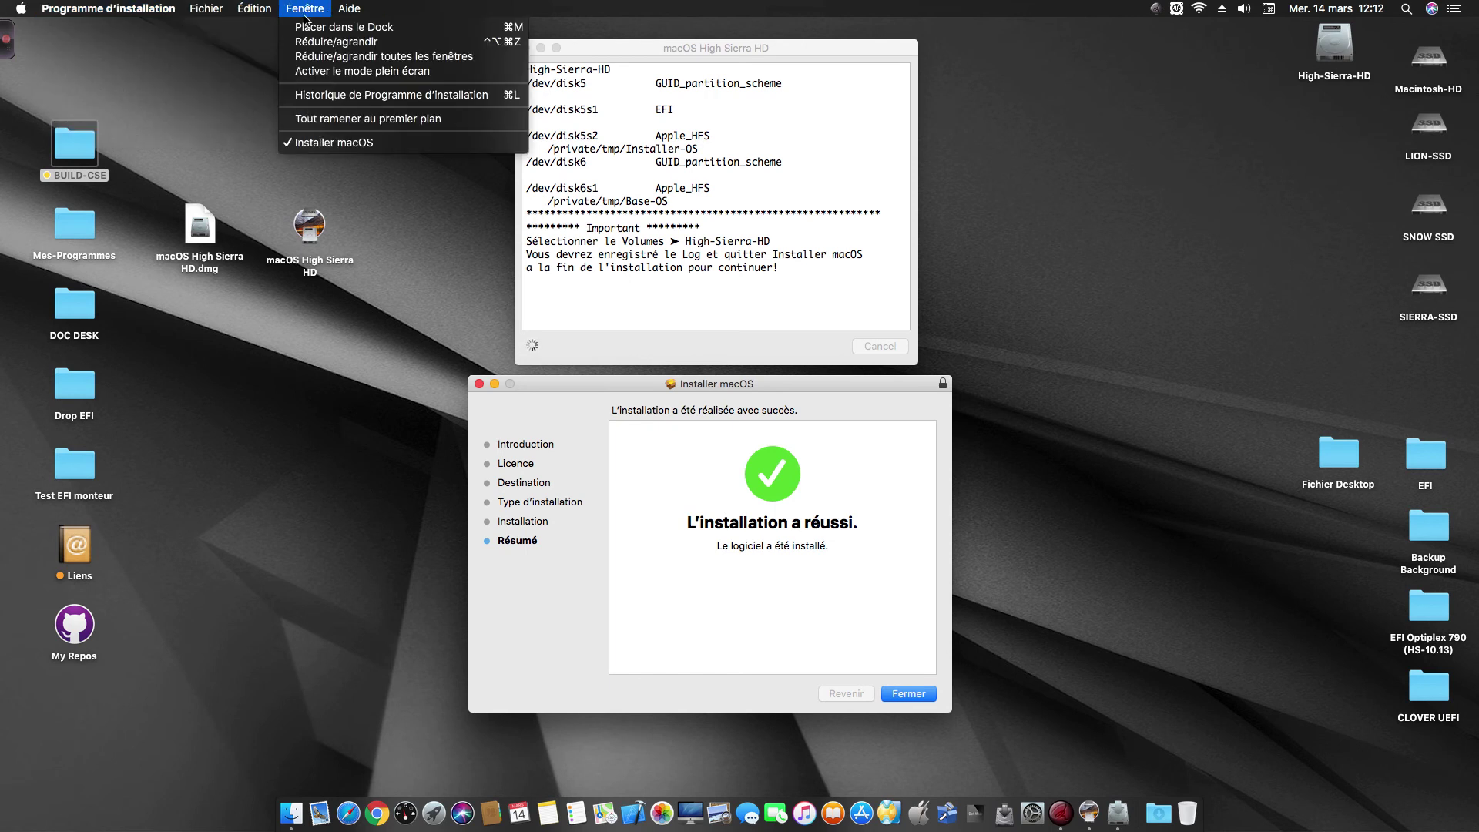
pyautogui.click(339, 98)
pyautogui.moveTo(474, 720); pyautogui.dragTo(475, 232)
pyautogui.click(213, 236)
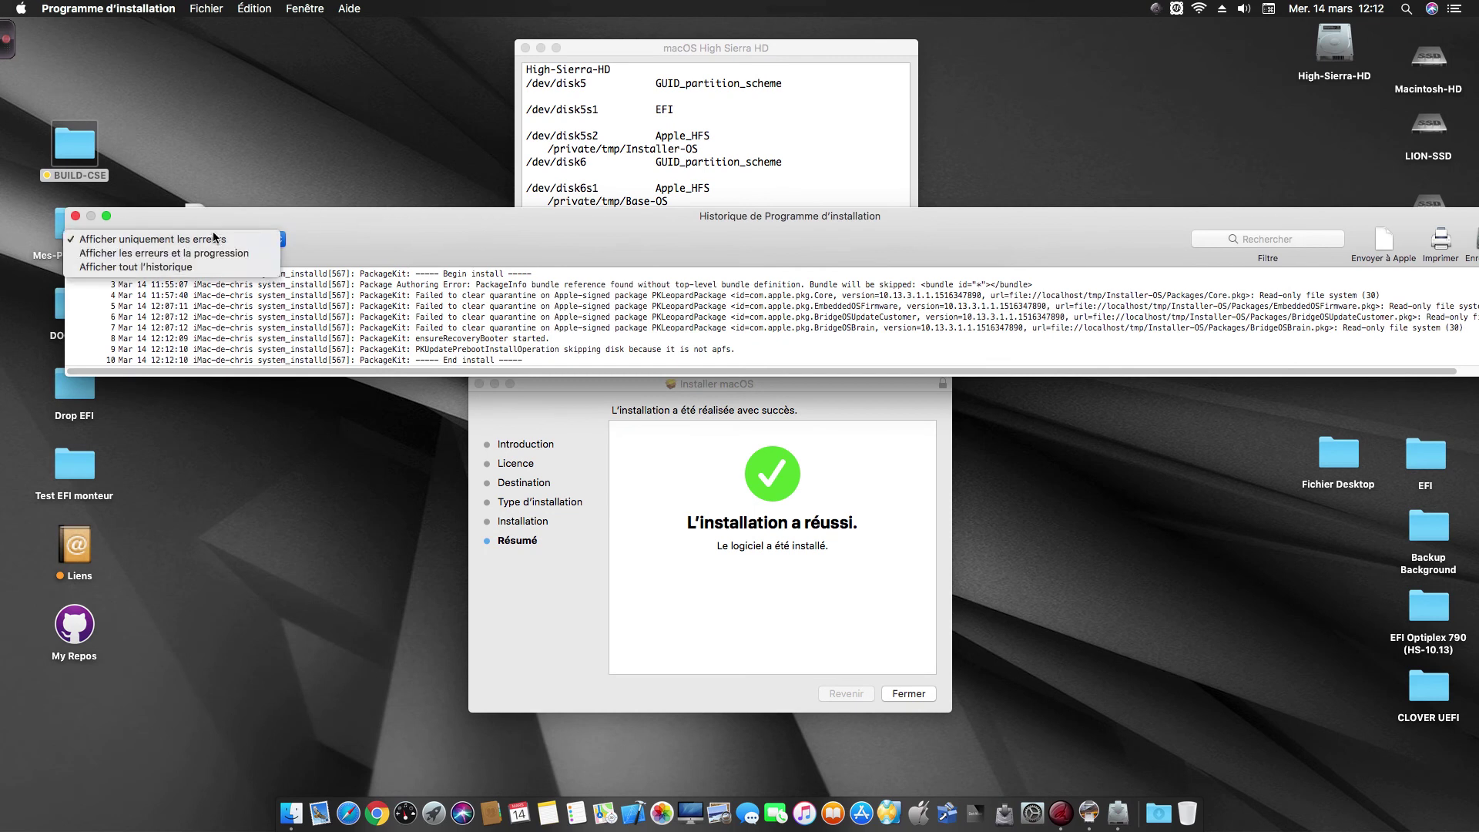
pyautogui.click(178, 268)
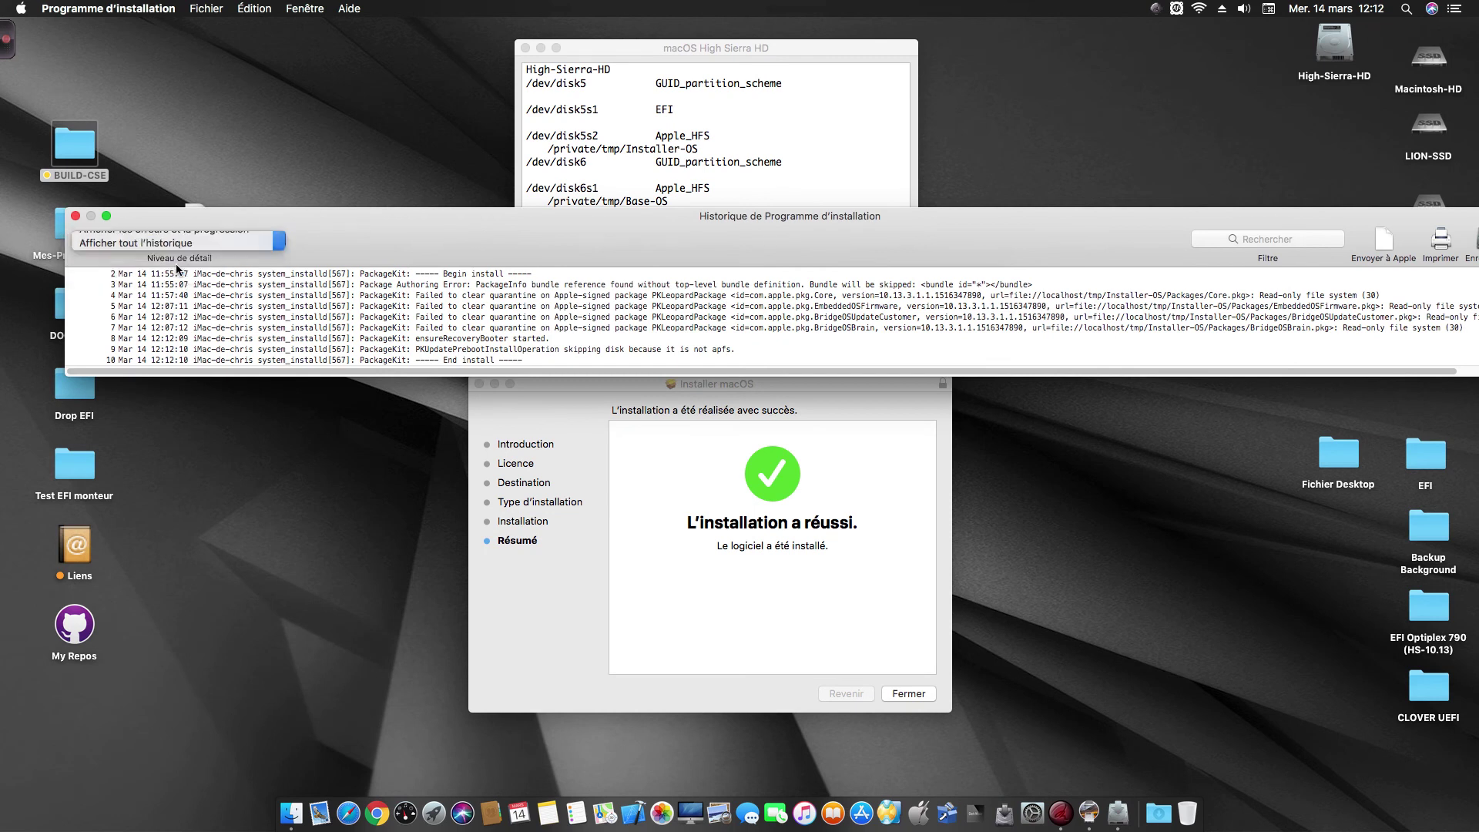
pyautogui.moveTo(1401, 216); pyautogui.dragTo(1346, 216)
# Save the full installer log to the Bureau folder under its proposed file name.
pyautogui.click(1434, 245)
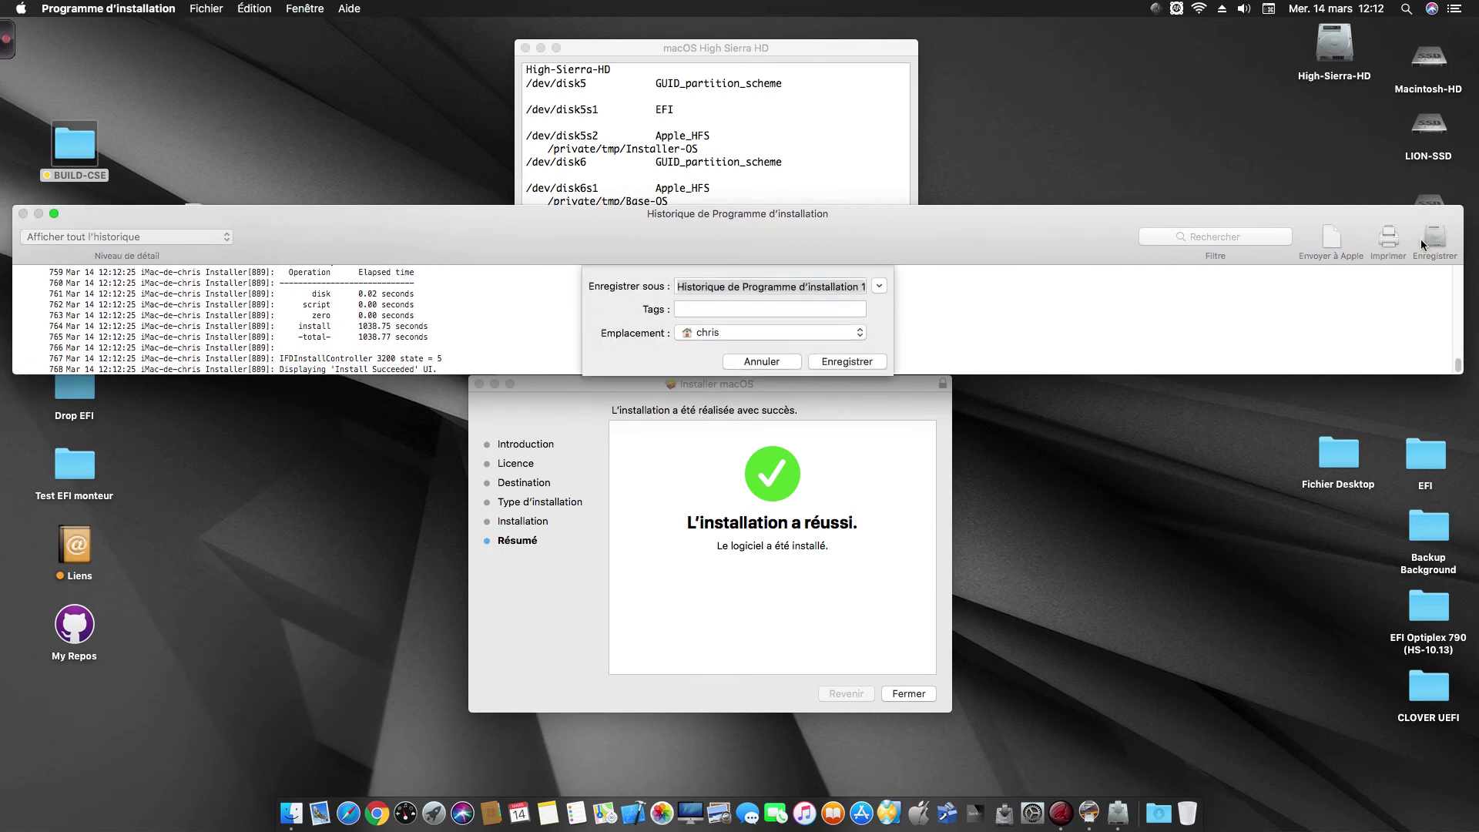
pyautogui.click(701, 338)
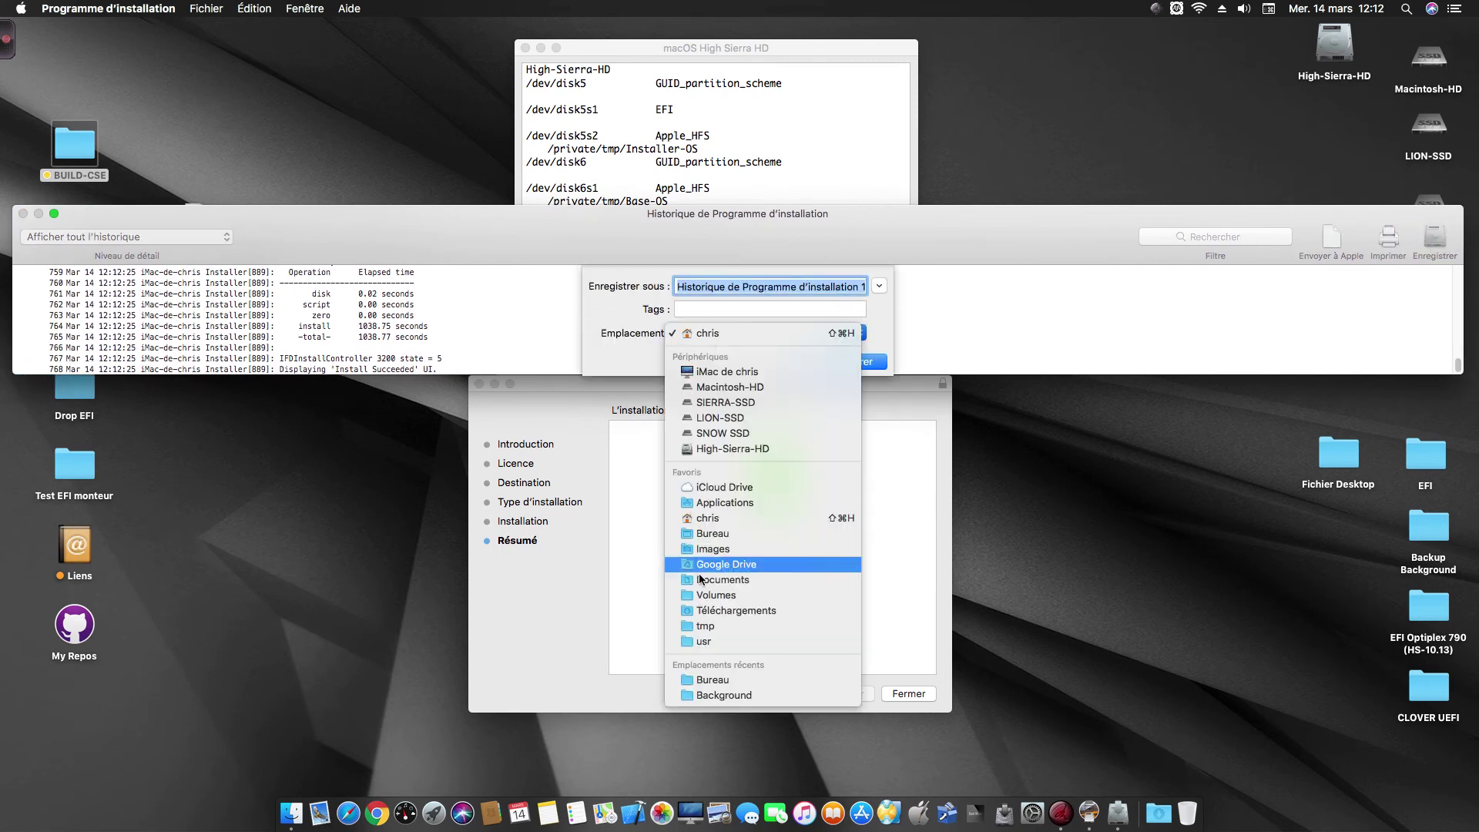
pyautogui.click(706, 533)
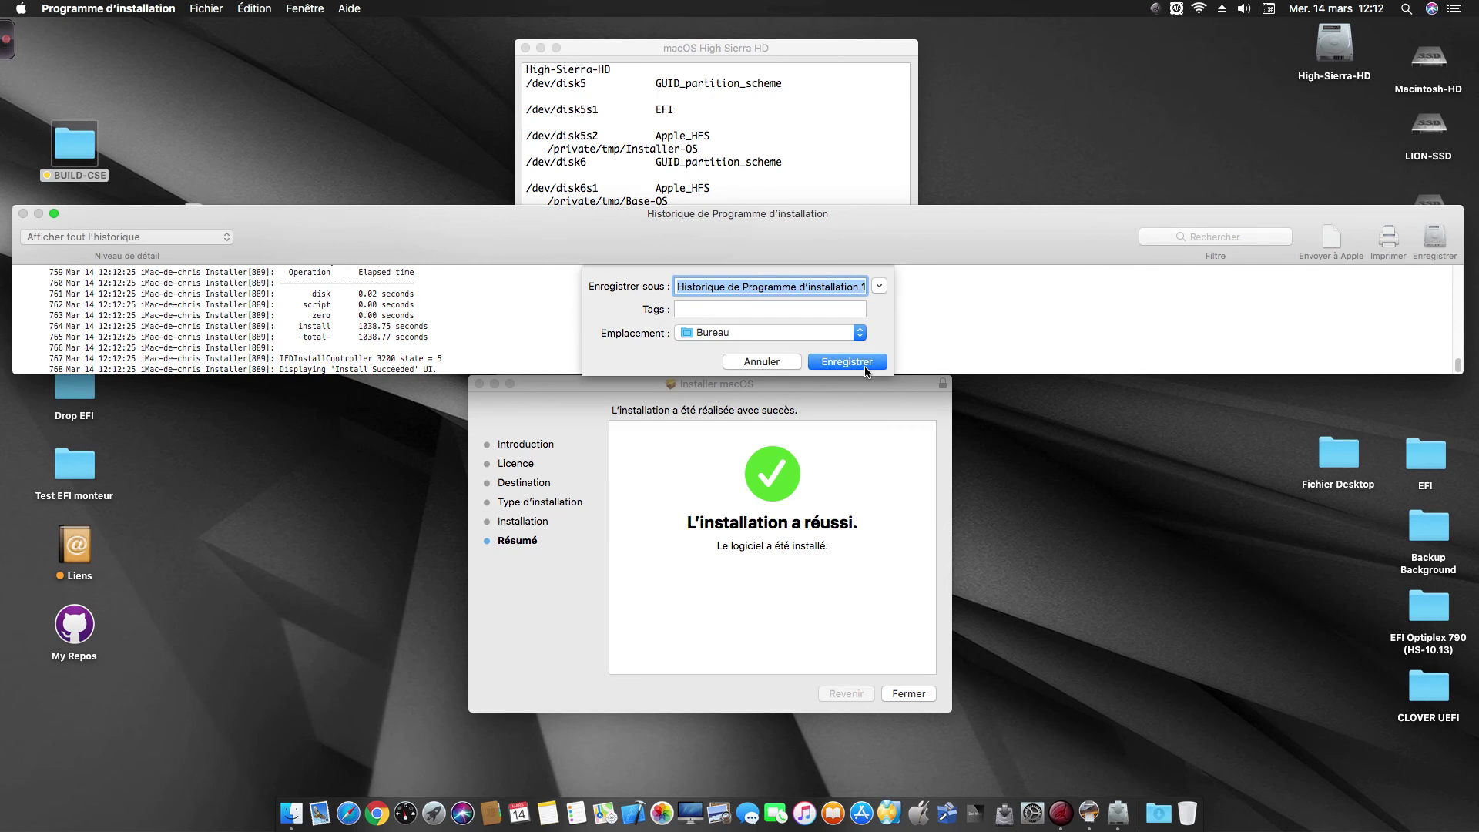
pyautogui.click(866, 369)
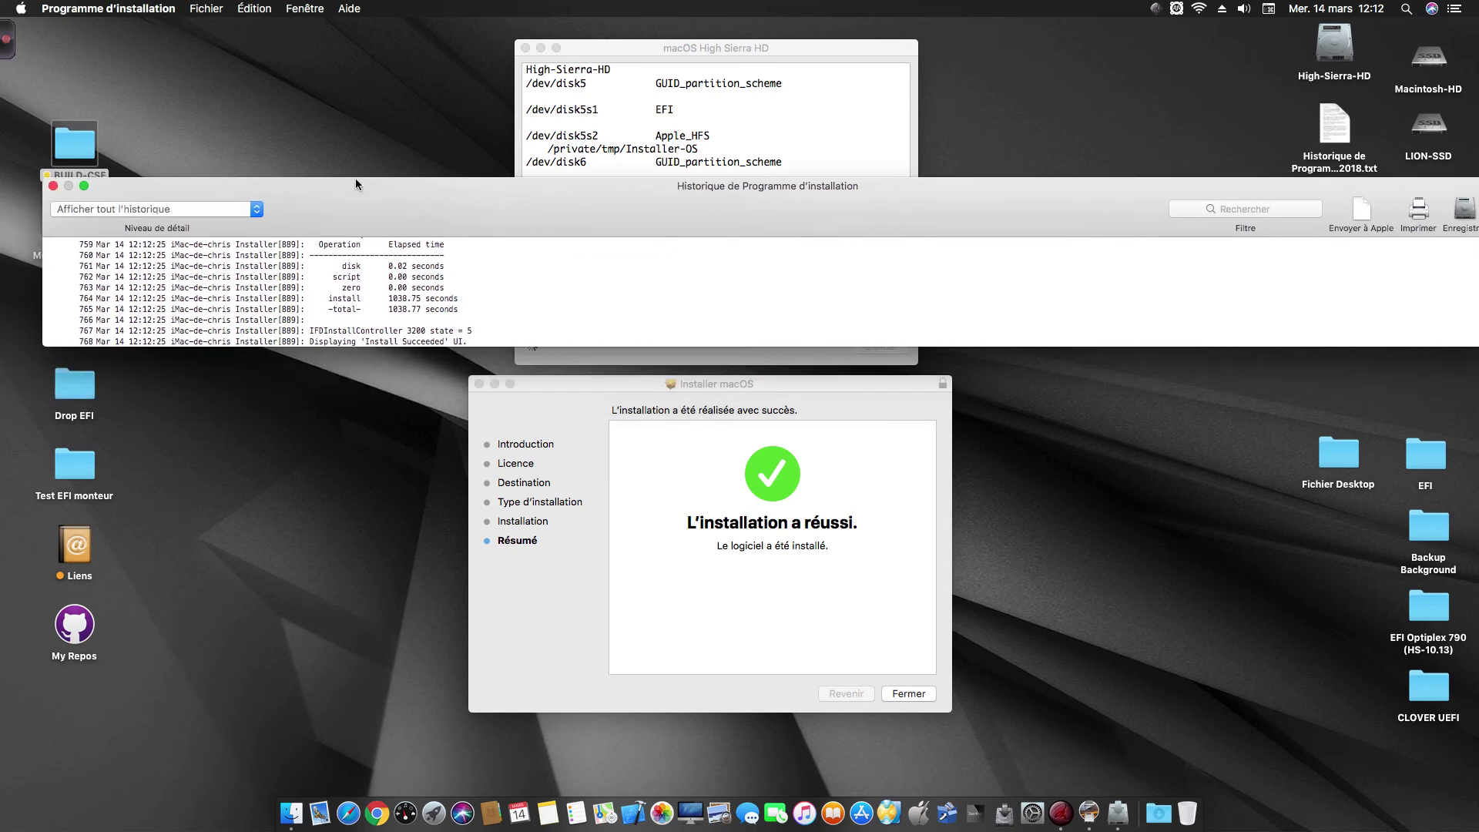
# Move the saved log file beside the Fichier Desktop folder and close both the log and the finished installer.
pyautogui.press('super+w')
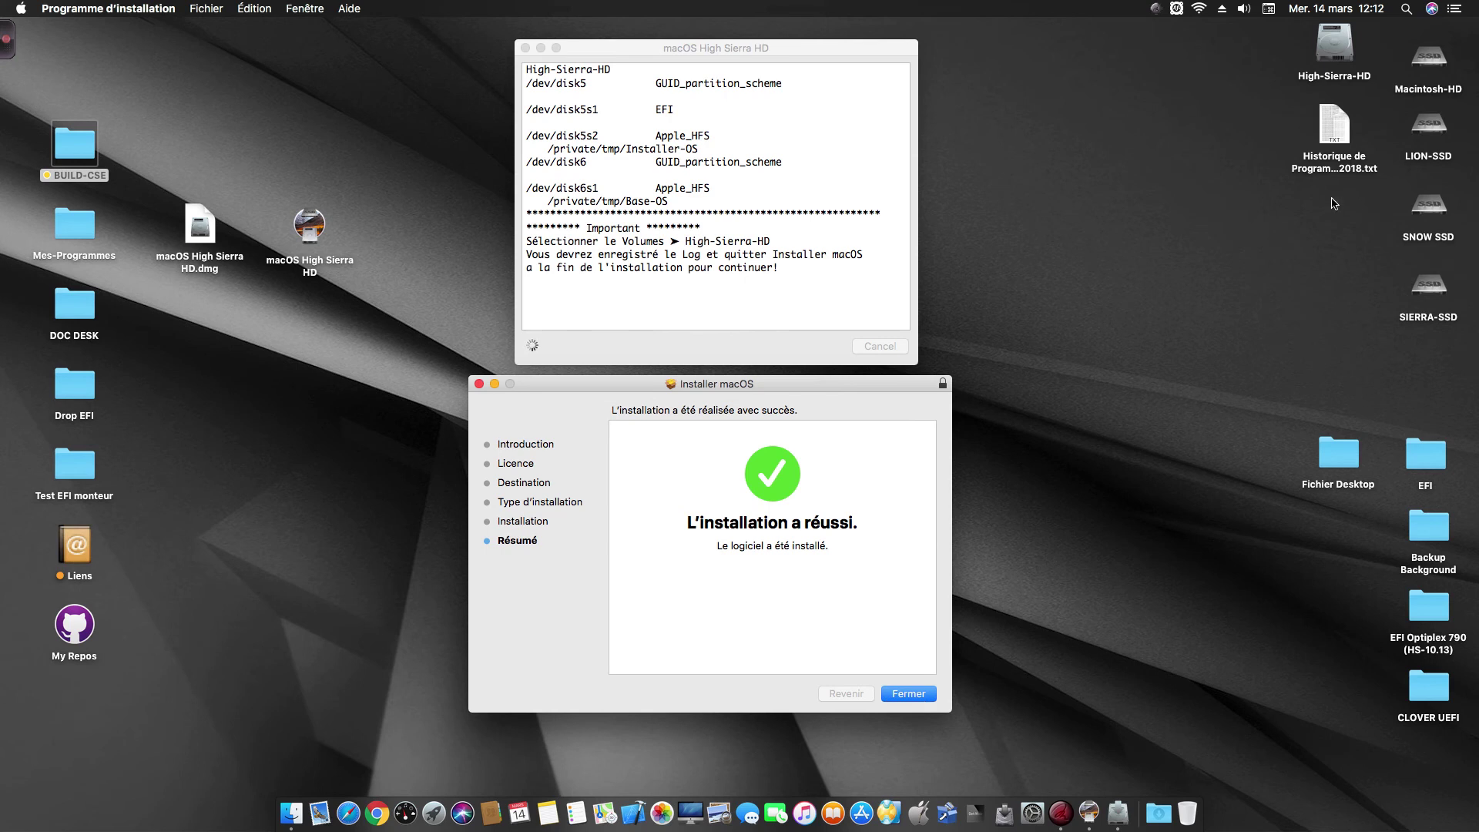
pyautogui.moveTo(1334, 127); pyautogui.dragTo(1245, 456)
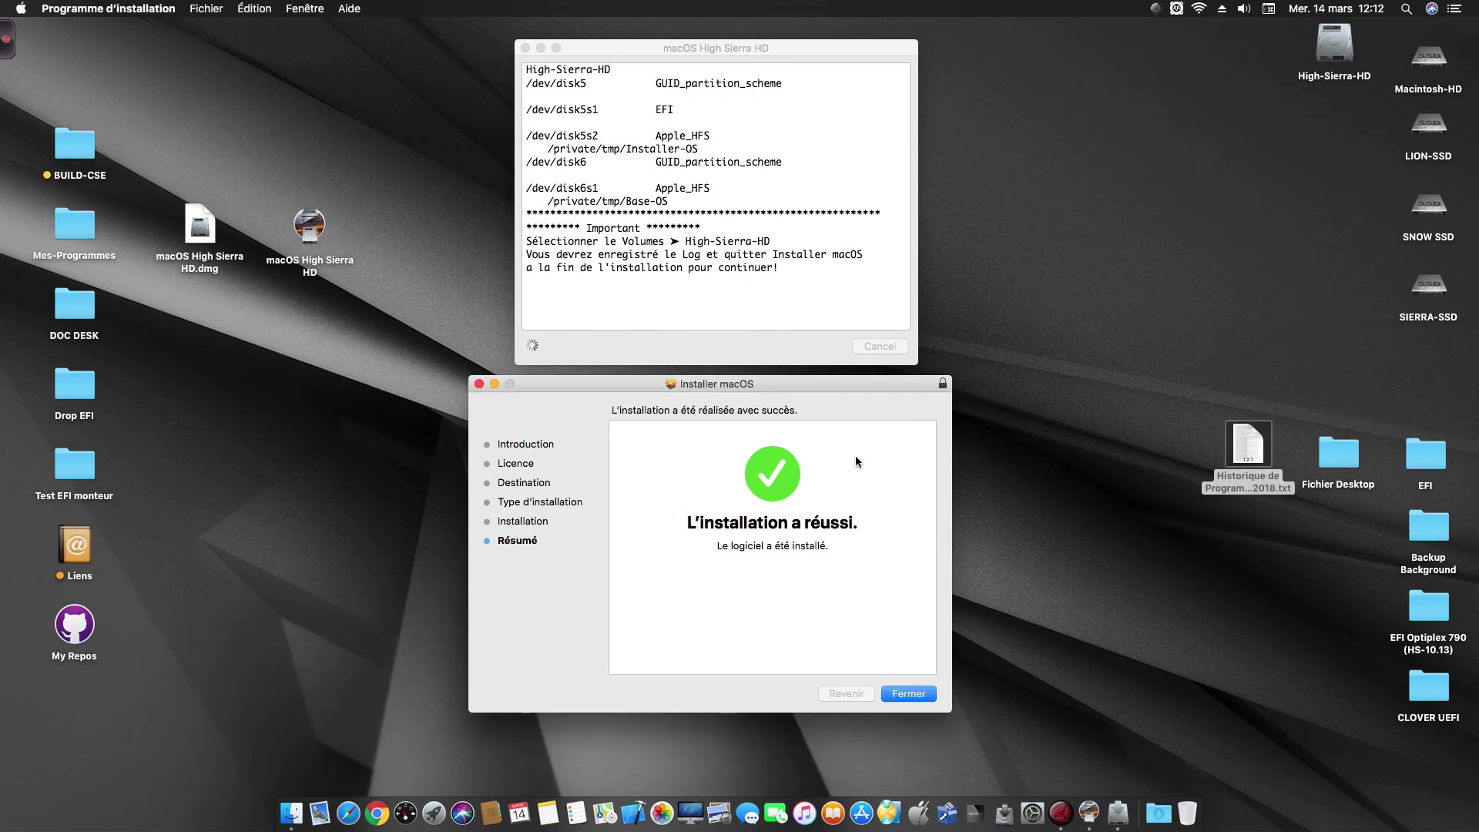
pyautogui.click(909, 694)
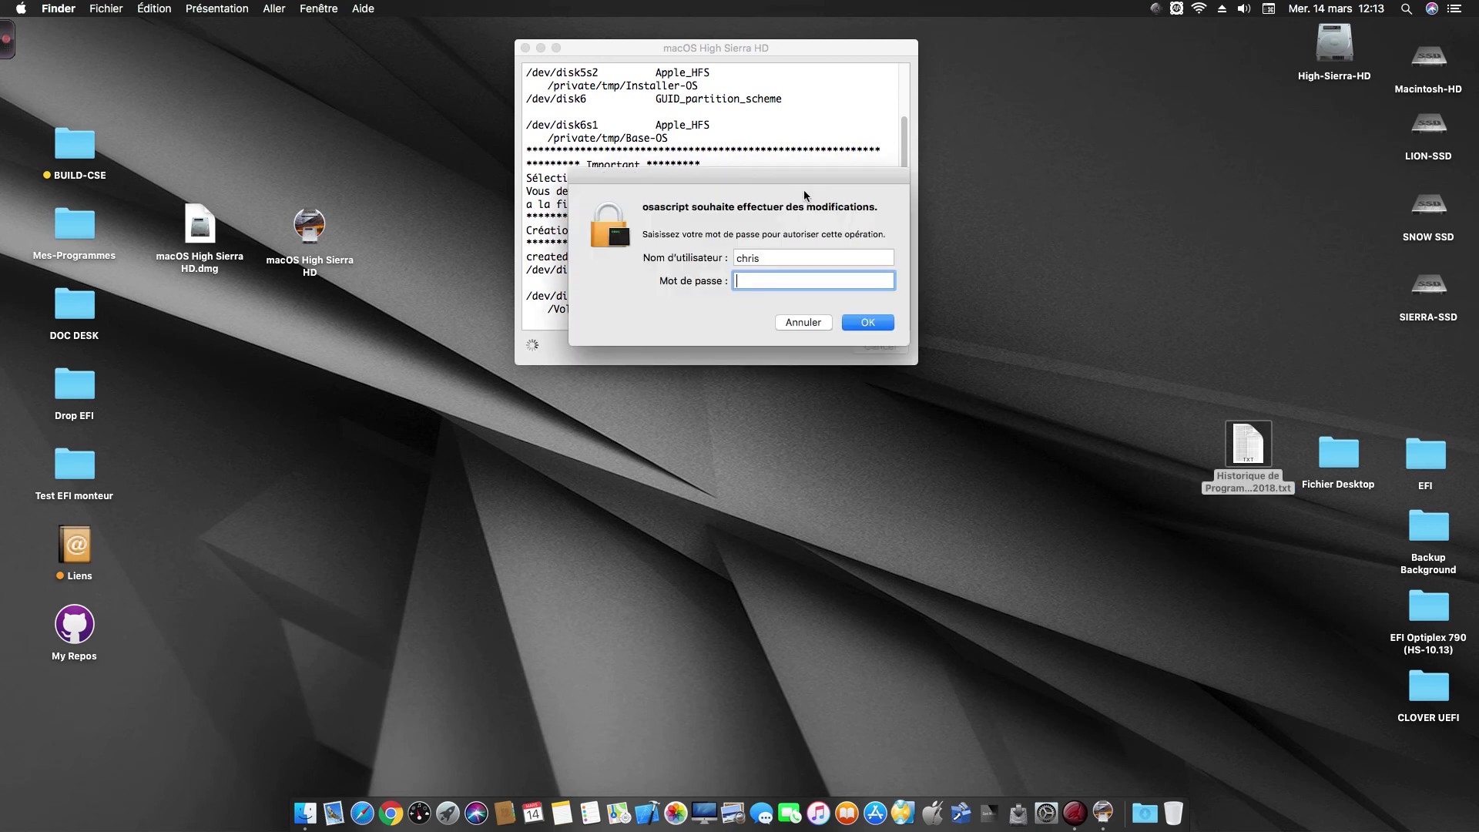
# Authorize the osascript changes for creating the recovery volume with the account password, keeping the prompt clear of the log.
pyautogui.moveTo(794, 177); pyautogui.dragTo(790, 384)
pyautogui.write('••')
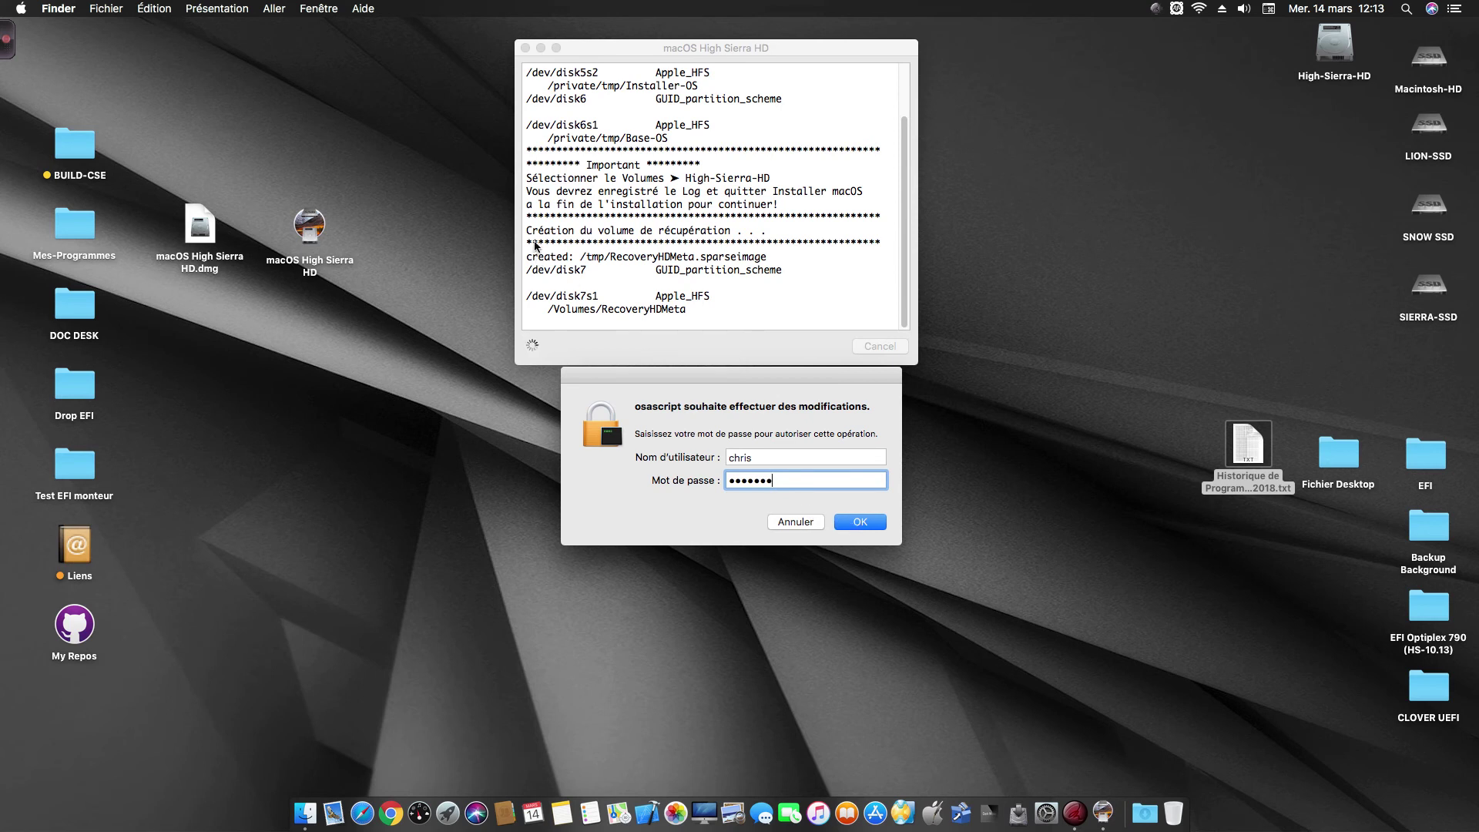
pyautogui.click(869, 525)
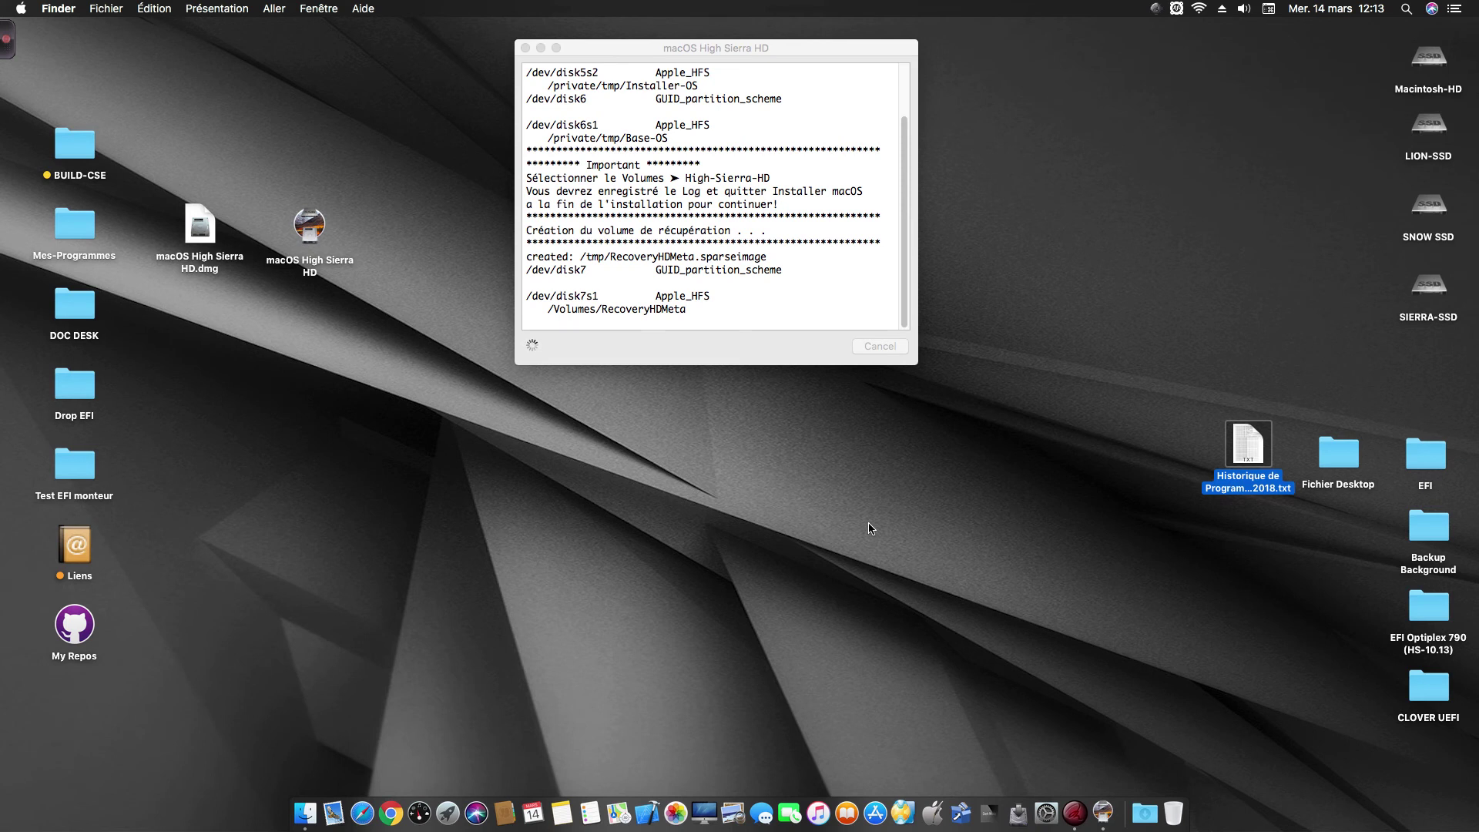
pyautogui.moveTo(850, 49); pyautogui.dragTo(912, 41)
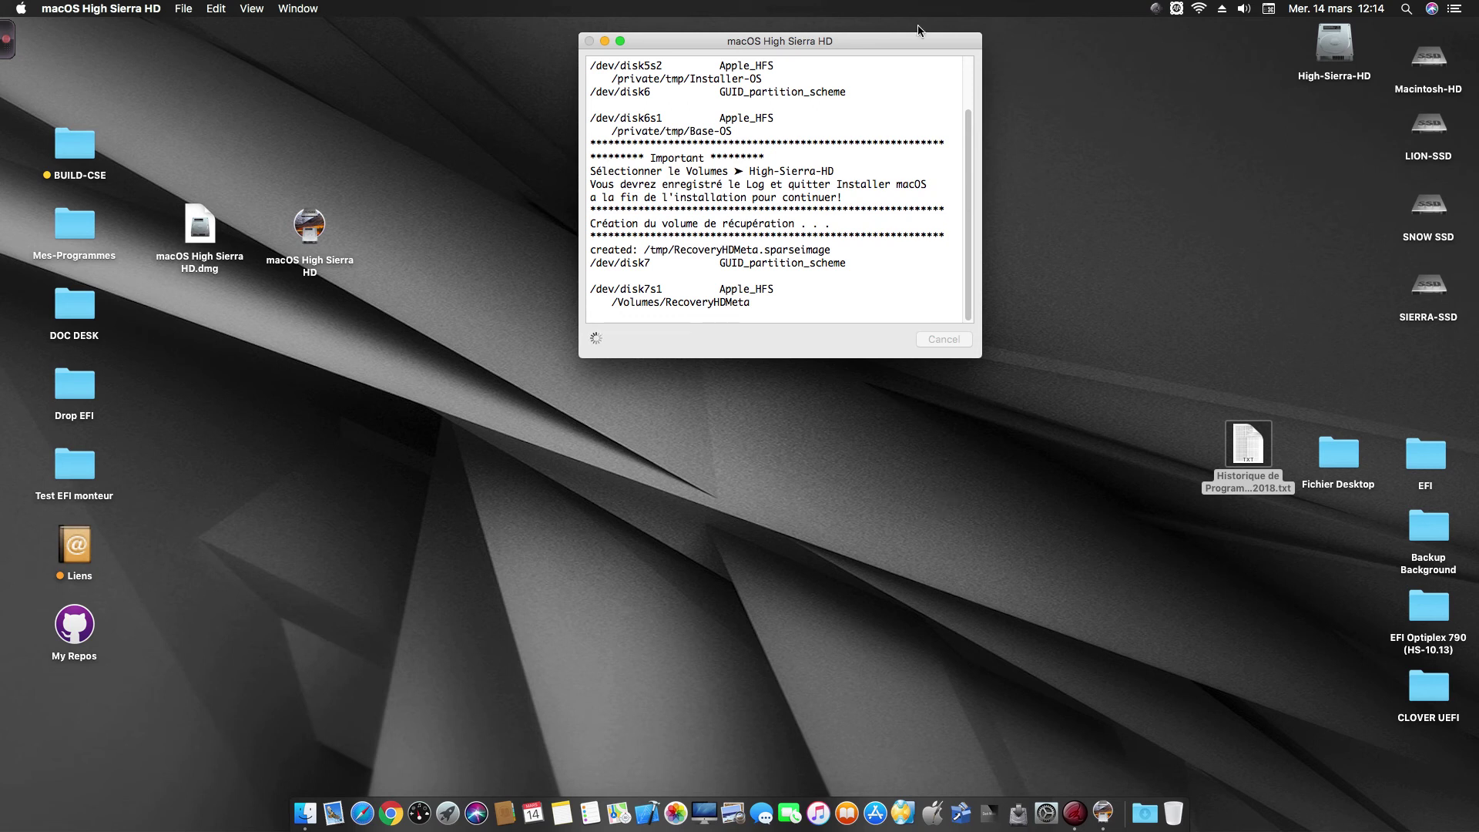
pyautogui.moveTo(918, 39); pyautogui.dragTo(915, 54)
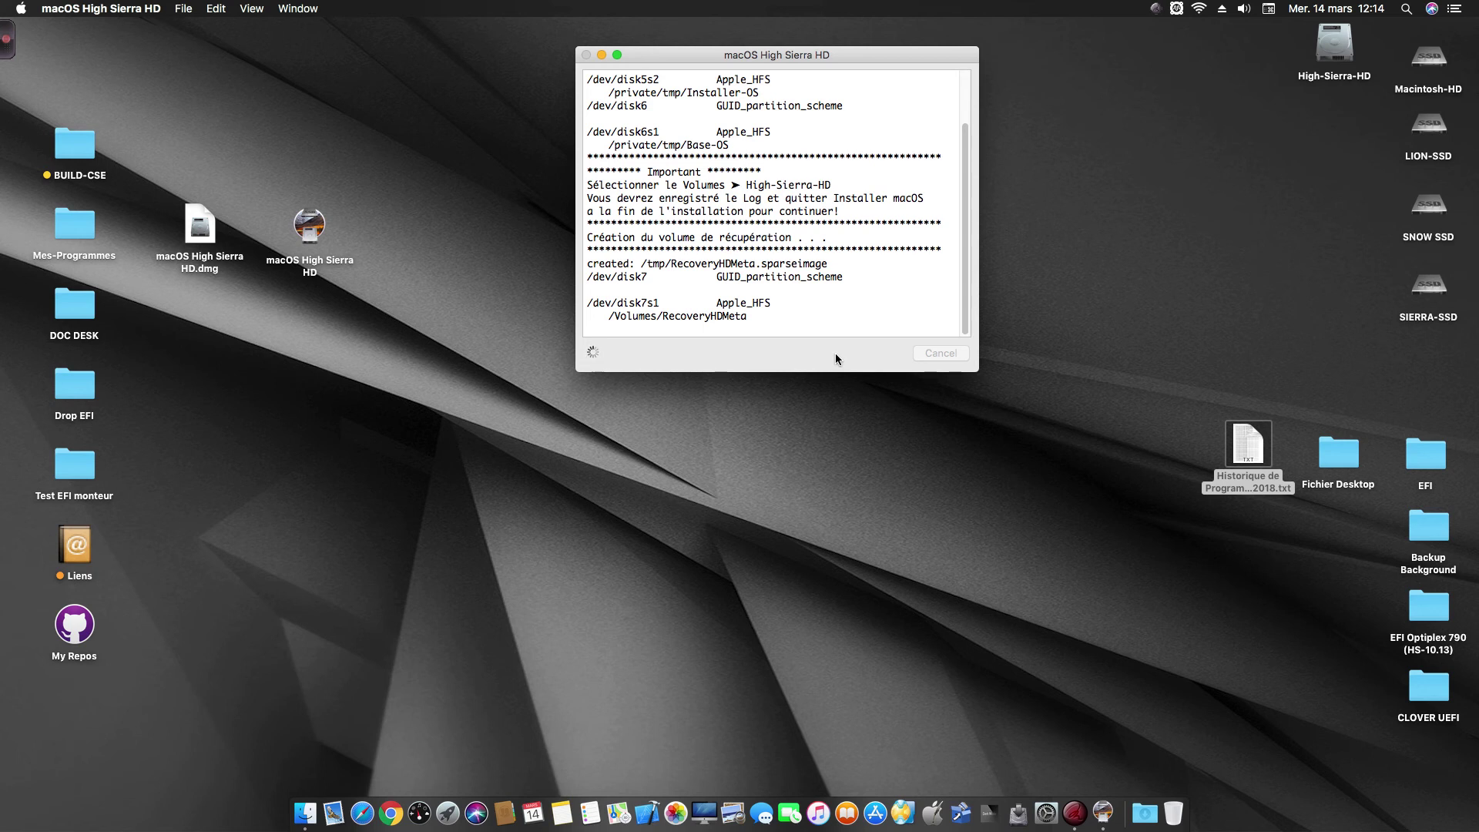
pyautogui.moveTo(933, 54); pyautogui.dragTo(956, 151)
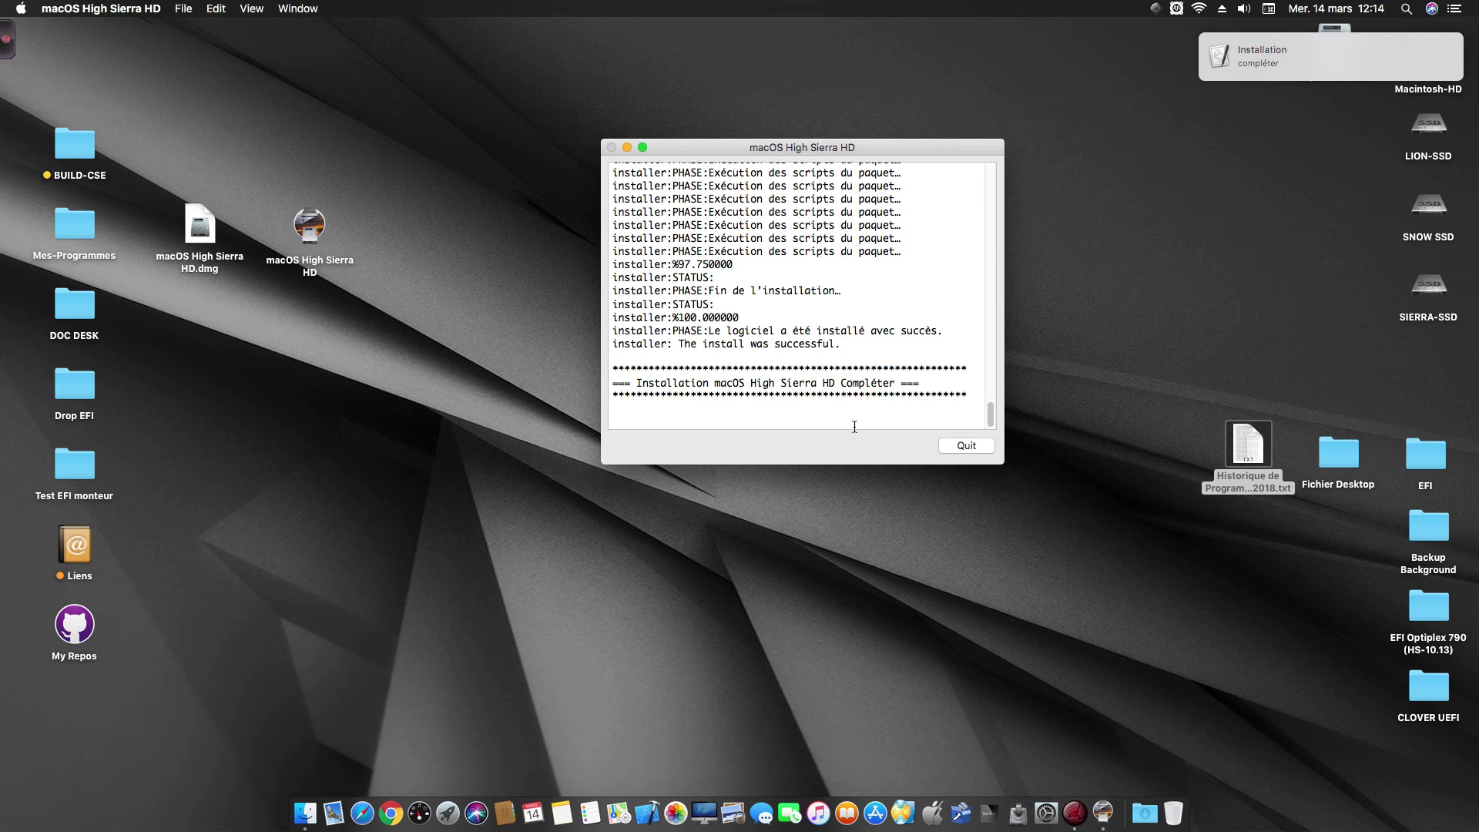
# Save the app's output log to the Desktop as macOS High Sierra HD-Output.txt and place it below the Historique log file.
pyautogui.click(124, 8)
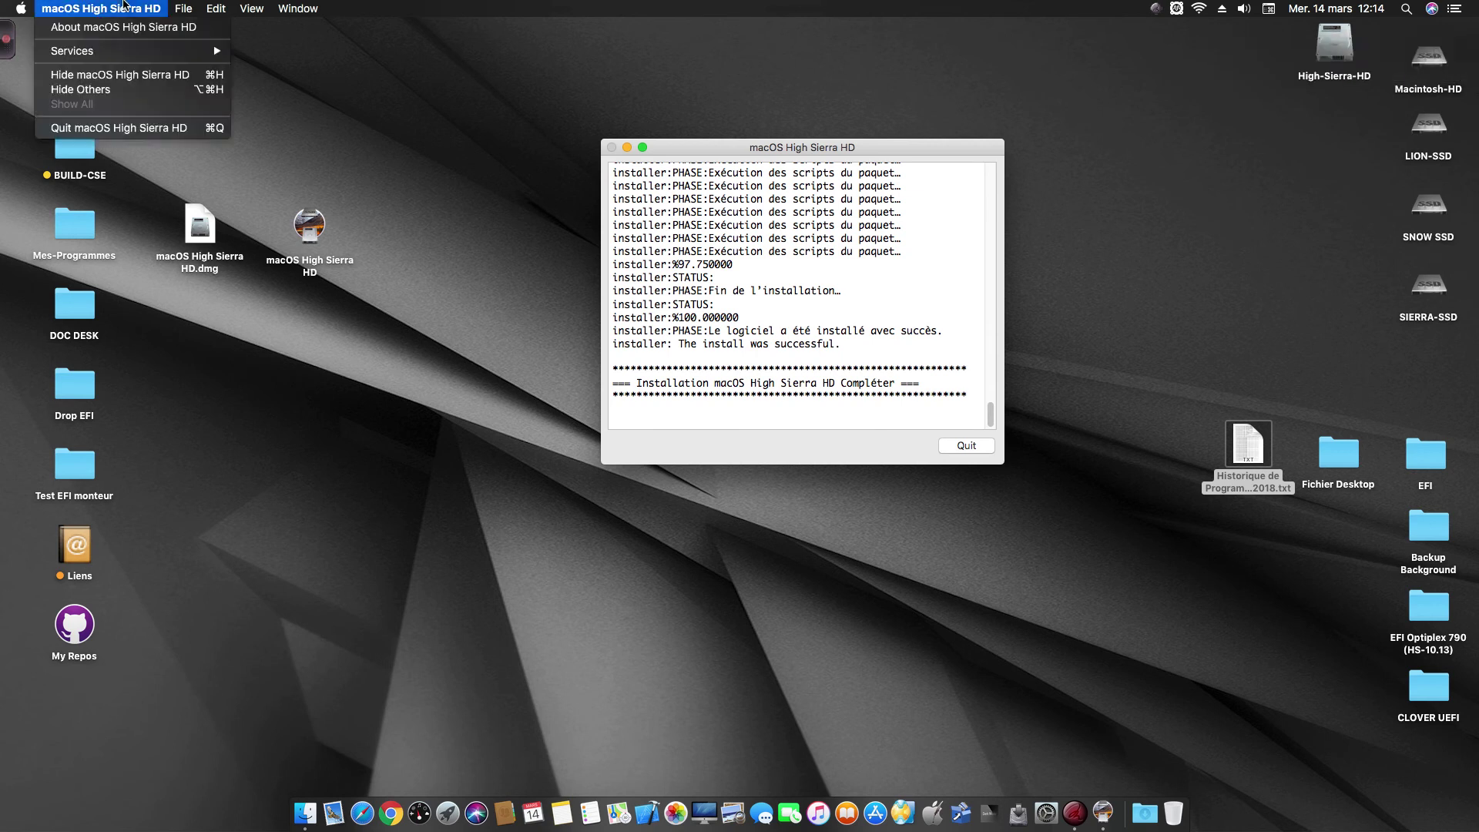
pyautogui.moveTo(201, 3)
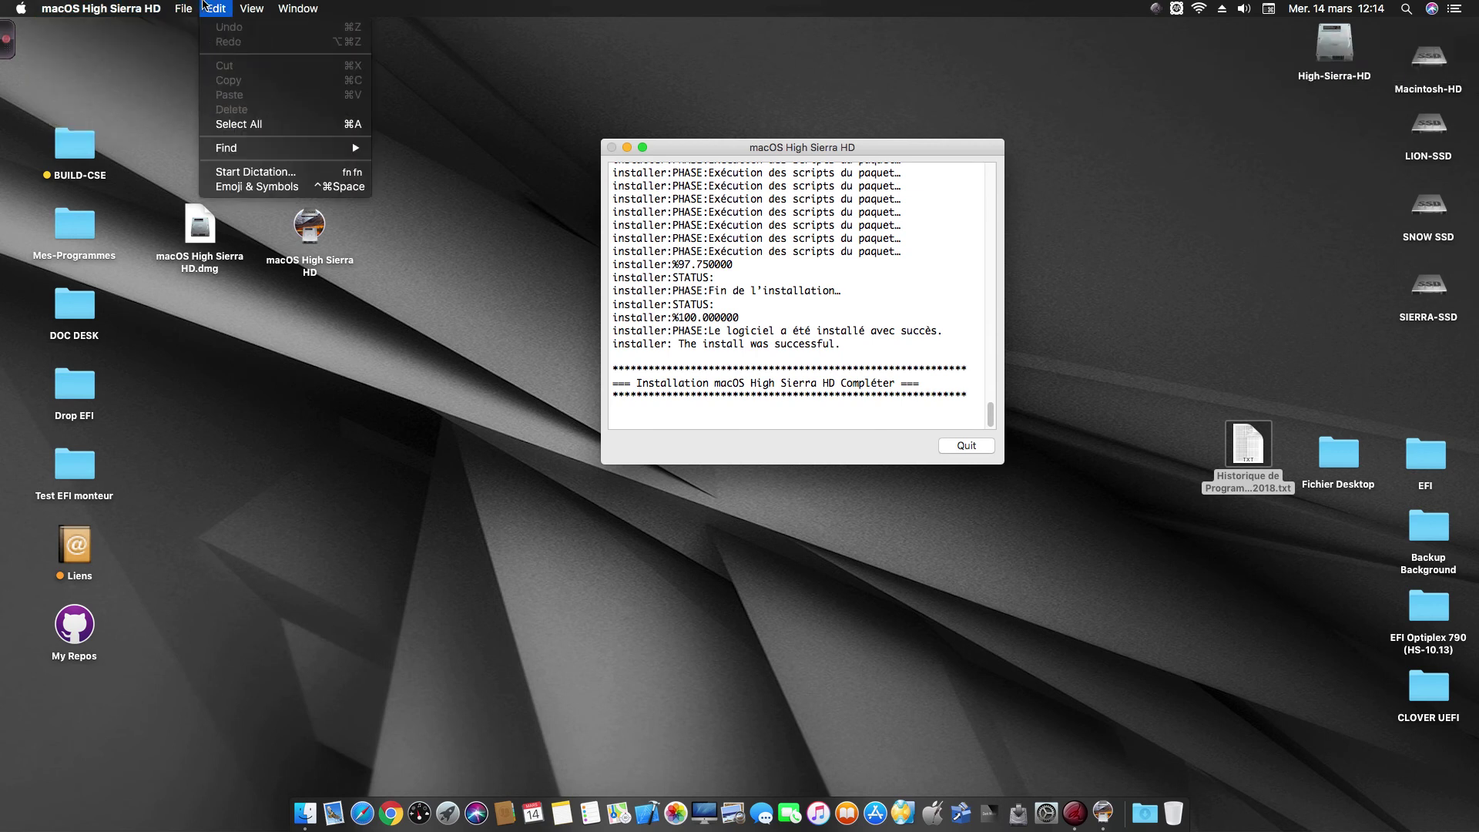
pyautogui.moveTo(246, 6)
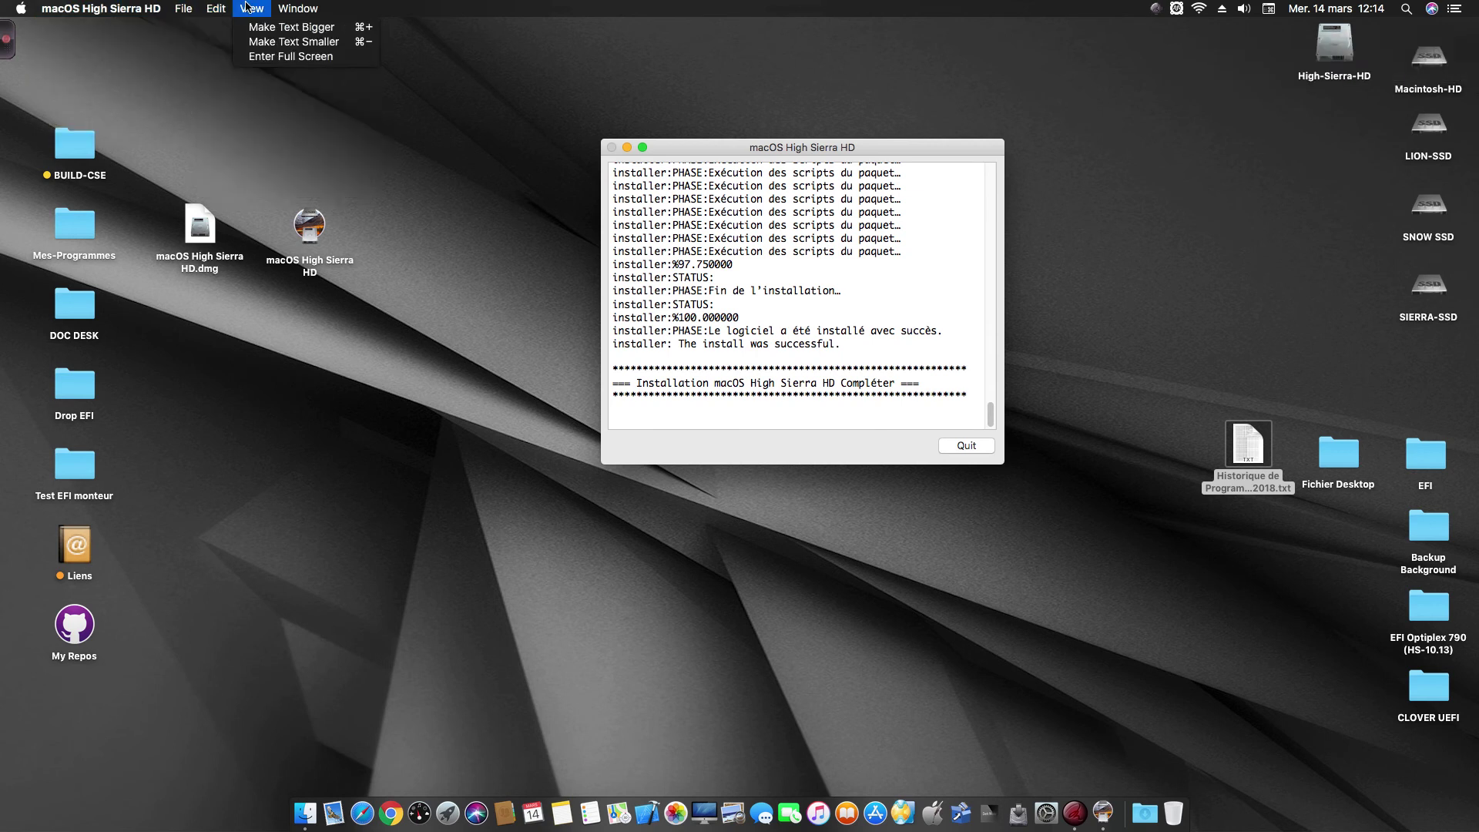
pyautogui.moveTo(292, 7)
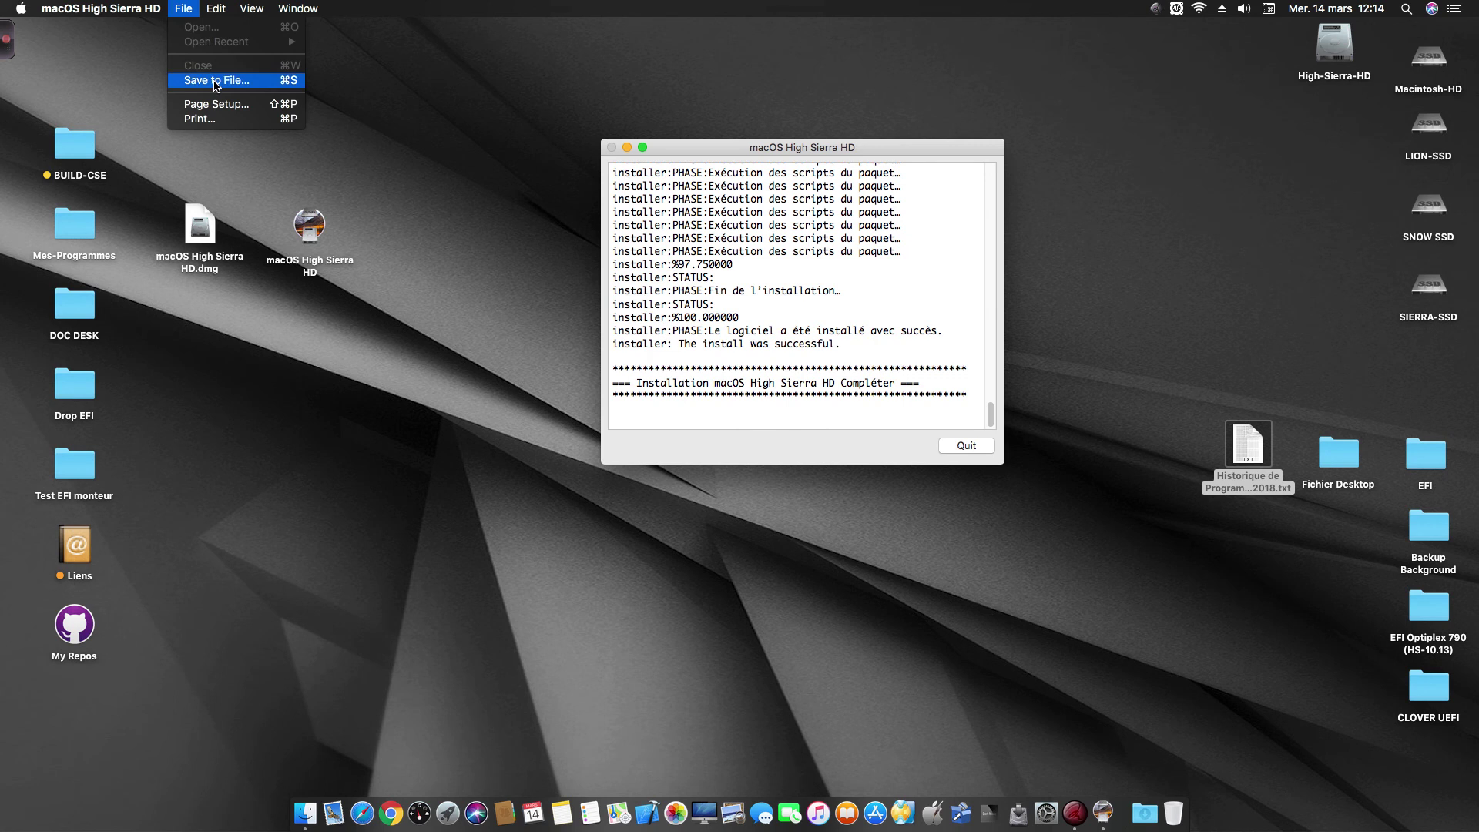
pyautogui.click(215, 81)
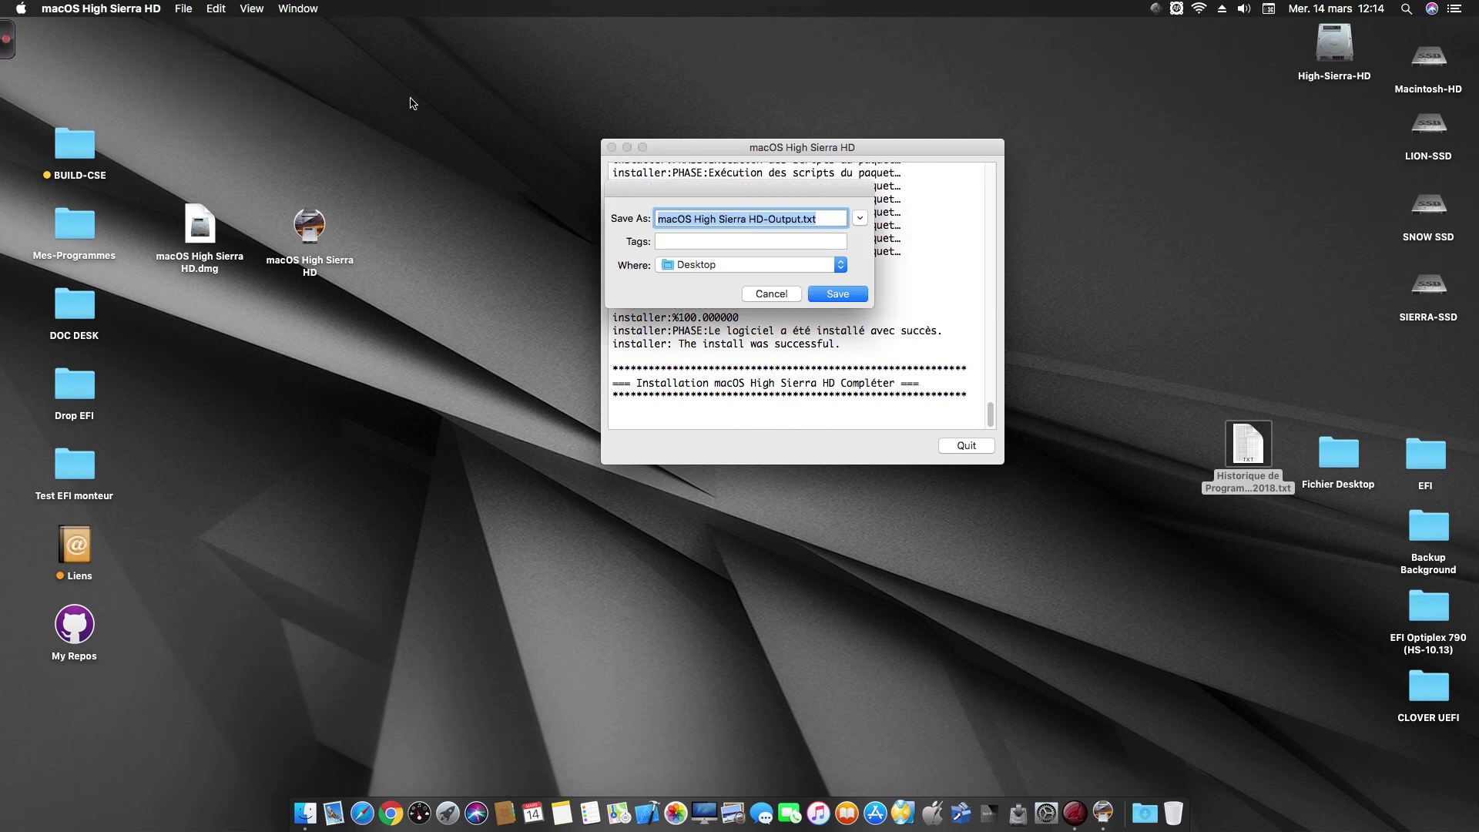
pyautogui.click(838, 295)
pyautogui.moveTo(1334, 136); pyautogui.dragTo(1251, 555)
# Review the recovery volume creation entries in the output log and quit the macOS High Sierra HD app.
pyautogui.click(850, 347)
pyautogui.scroll(10, 855, 348)
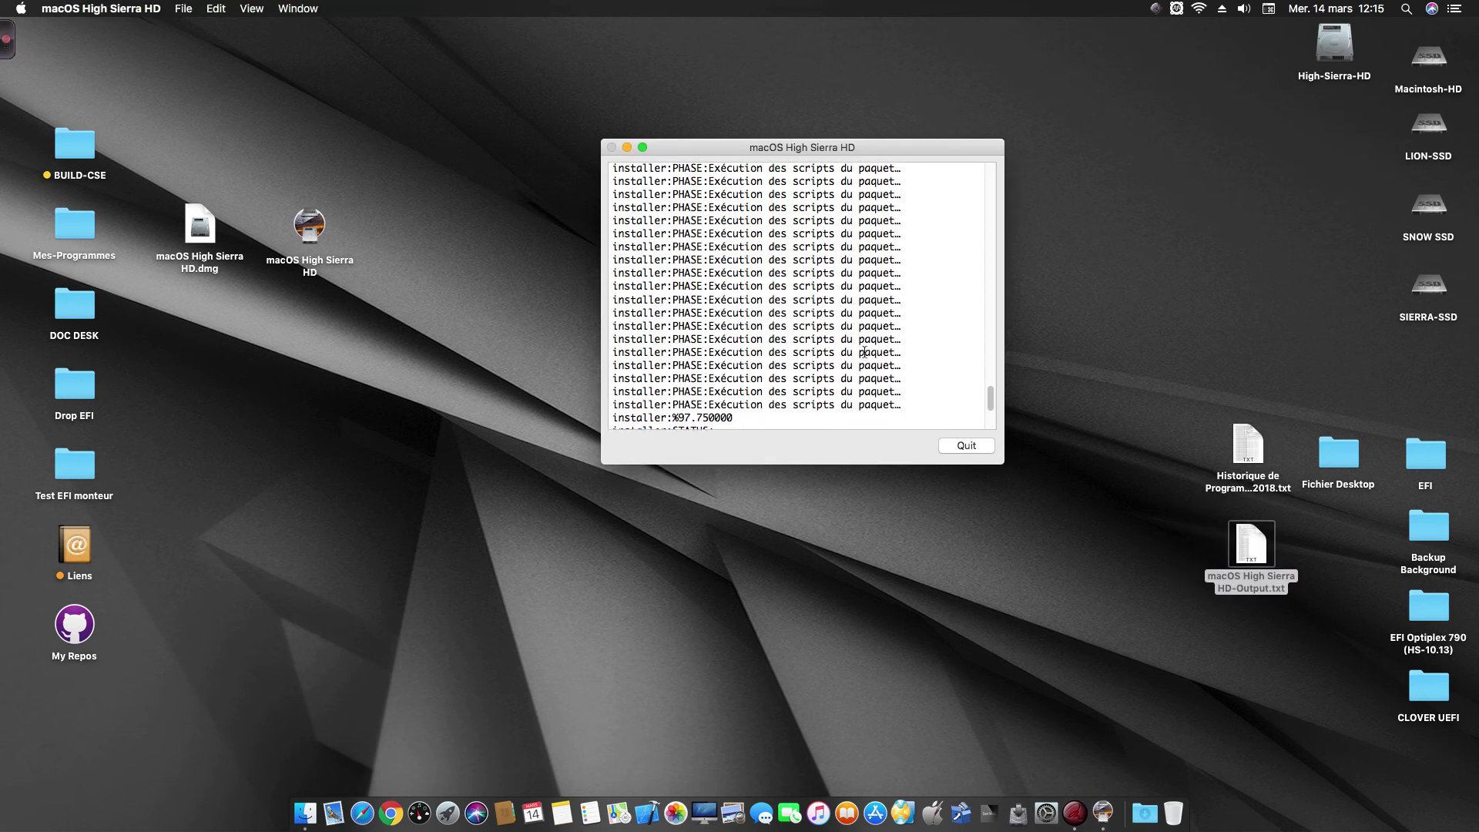
pyautogui.scroll(10, 865, 352)
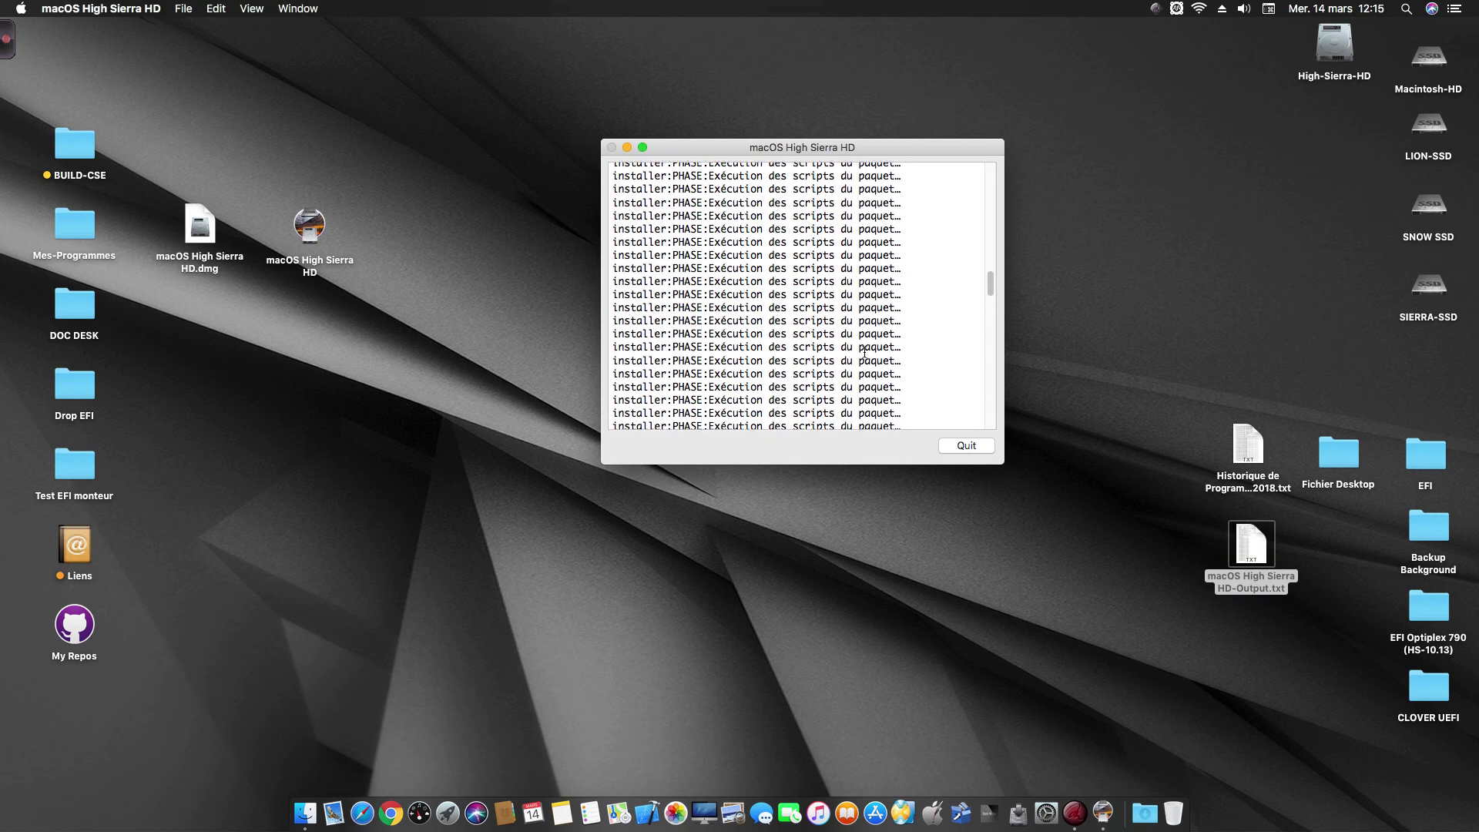
pyautogui.scroll(10, 864, 352)
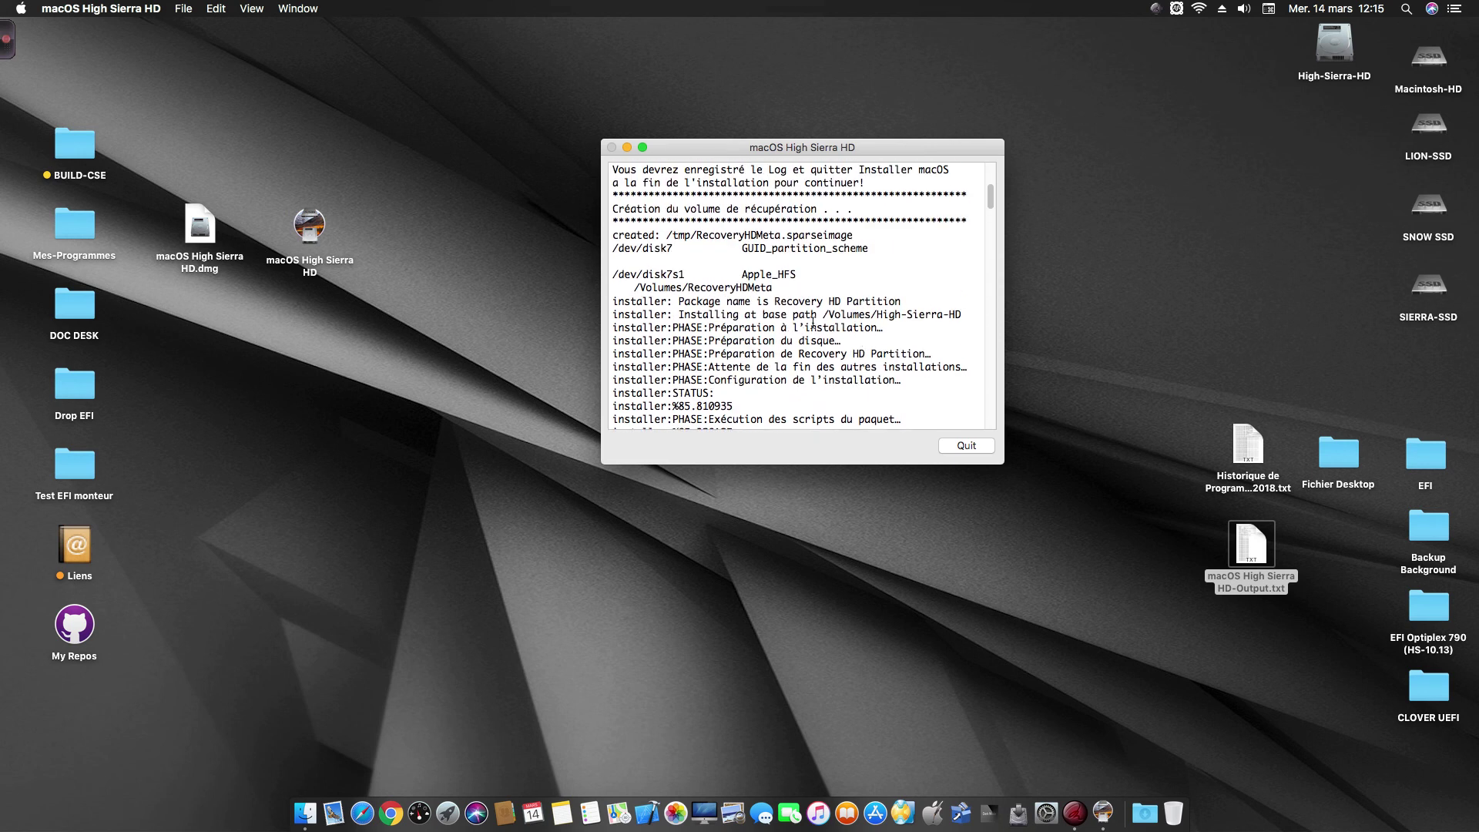
pyautogui.scroll(2, 717, 288)
pyautogui.scroll(-4, 621, 249)
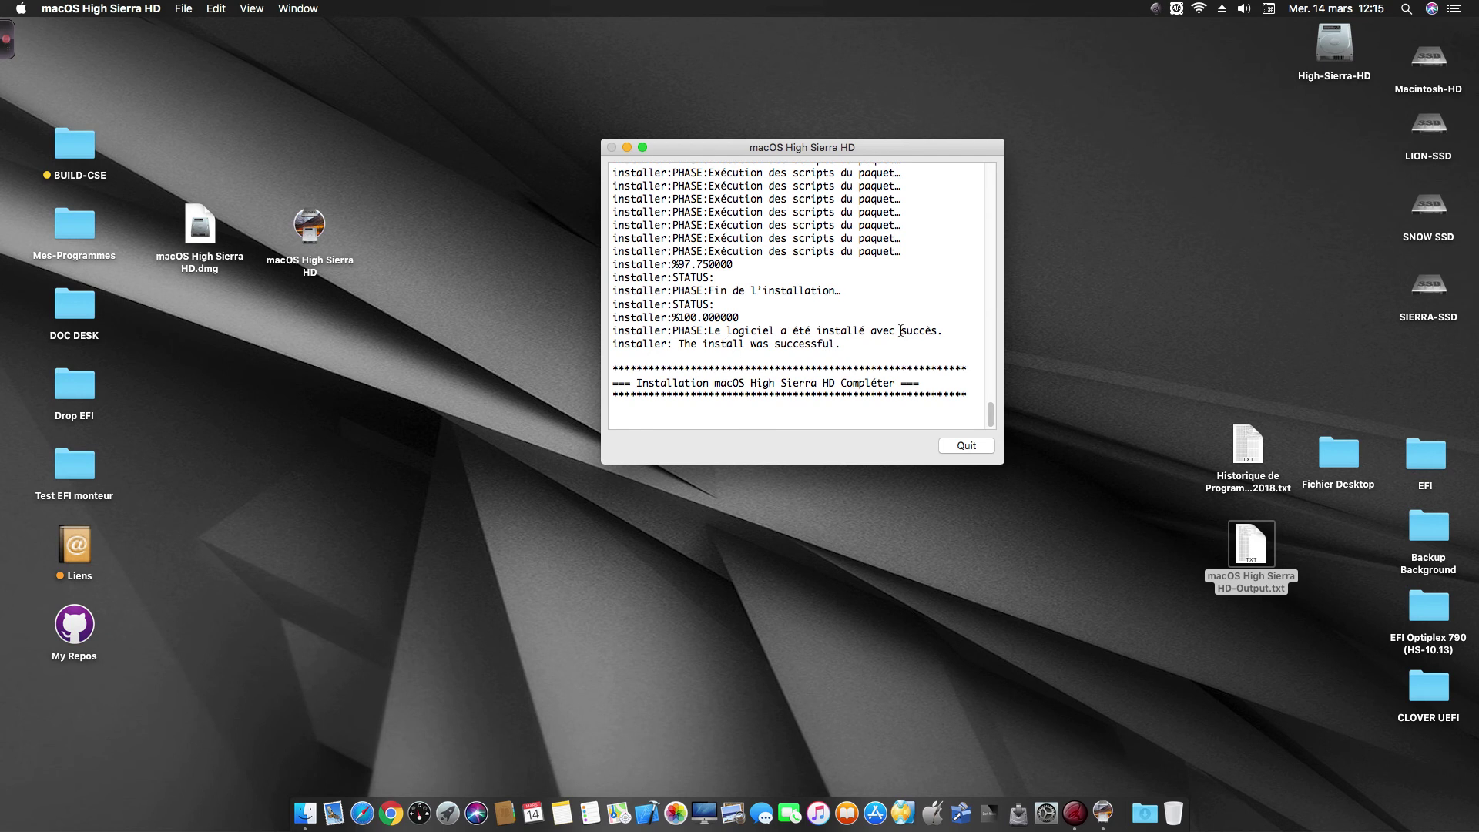
pyautogui.click(975, 447)
# Examine the Applications and Utilisateurs folders on the High-Sierra-HD volume and close its window.
pyautogui.click(1332, 44)
pyautogui.doubleClick(1332, 44)
pyautogui.moveTo(520, 147); pyautogui.dragTo(506, 134)
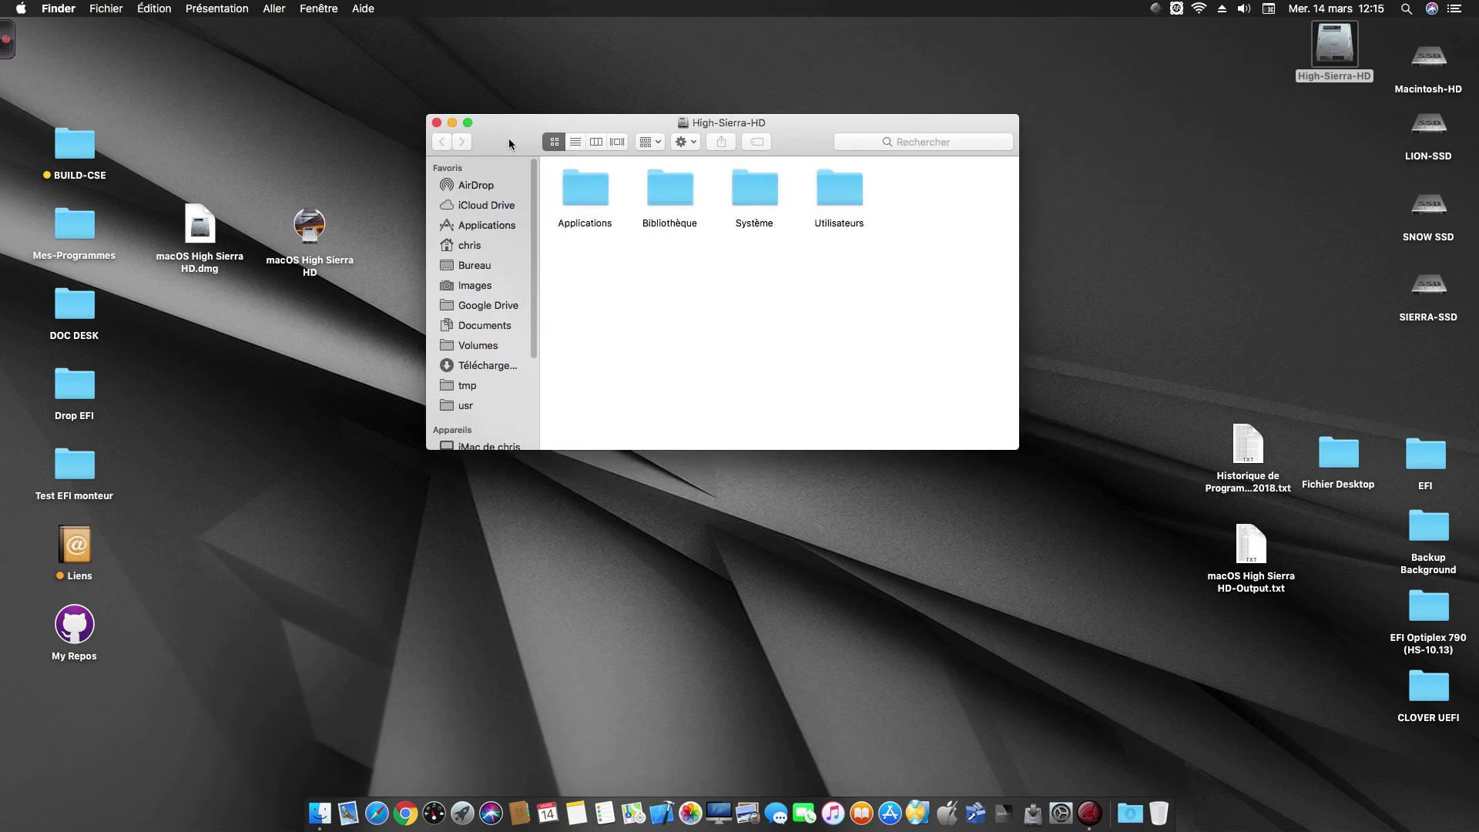
pyautogui.doubleClick(584, 186)
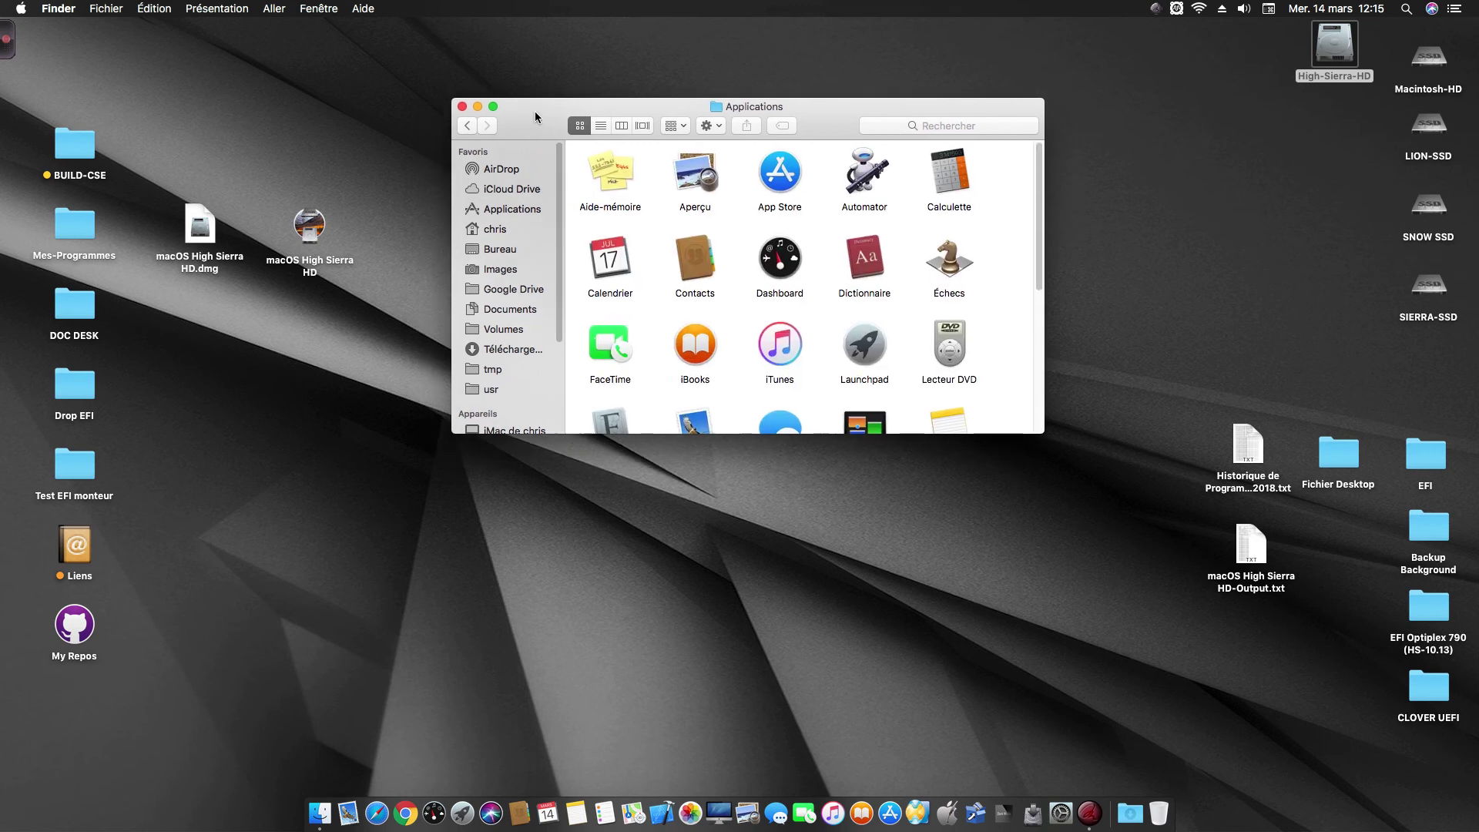
pyautogui.click(476, 122)
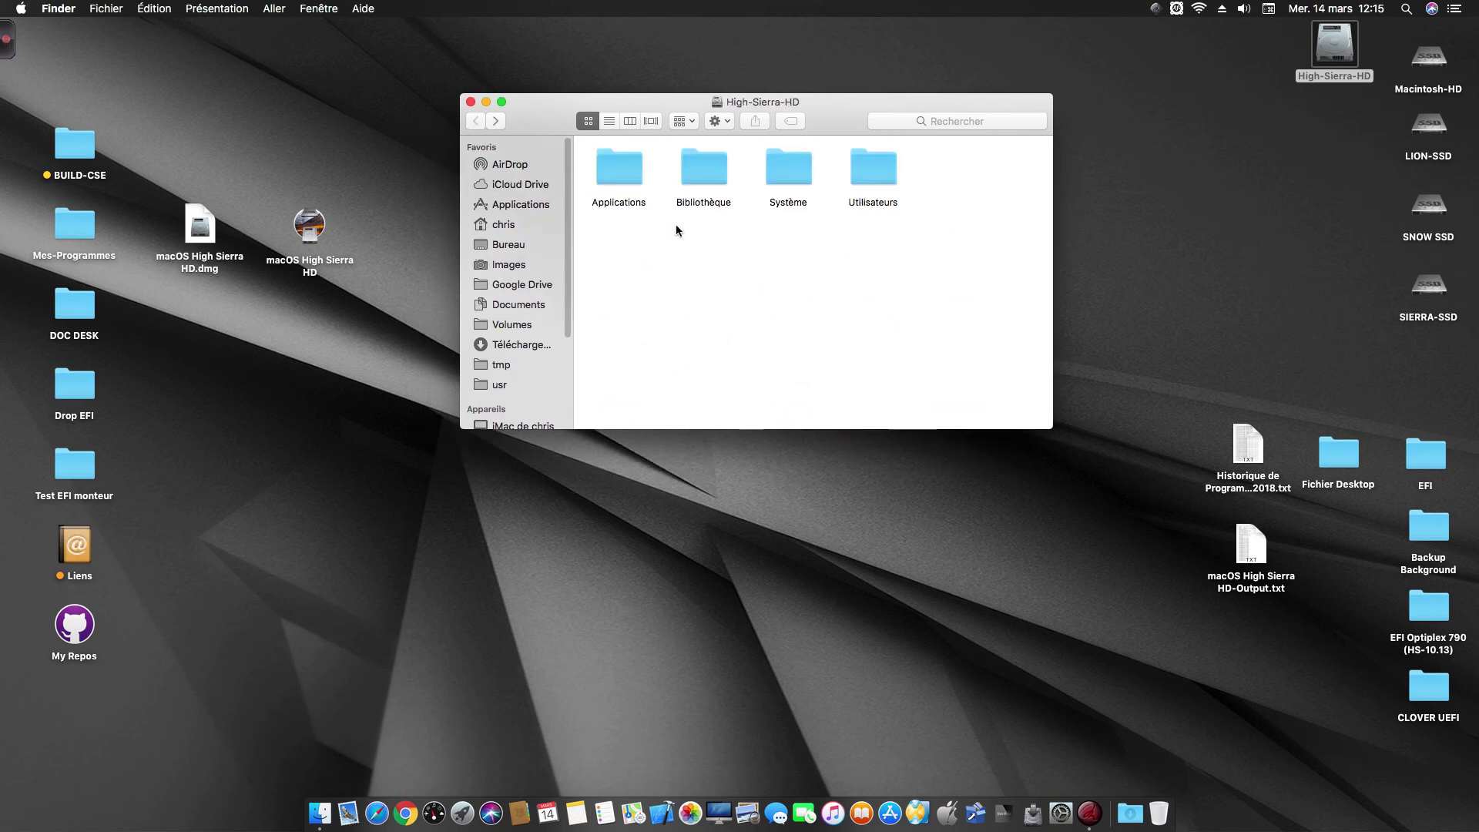
pyautogui.doubleClick(882, 160)
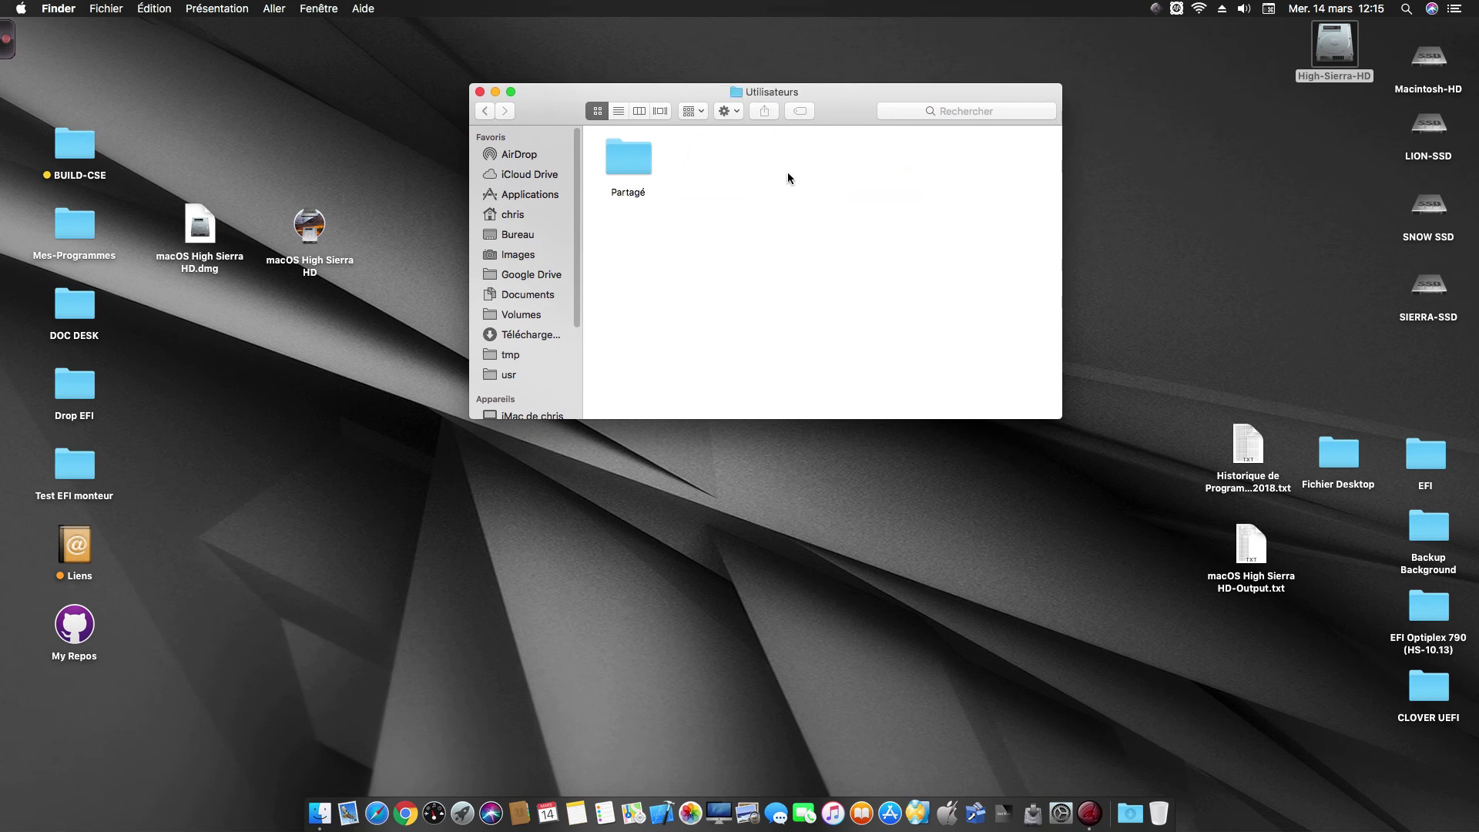
pyautogui.click(479, 91)
# Check which user folders exist in Utilisateurs on Macintosh-HD for comparison and close the window.
pyautogui.doubleClick(1424, 70)
pyautogui.click(861, 147)
pyautogui.doubleClick(860, 142)
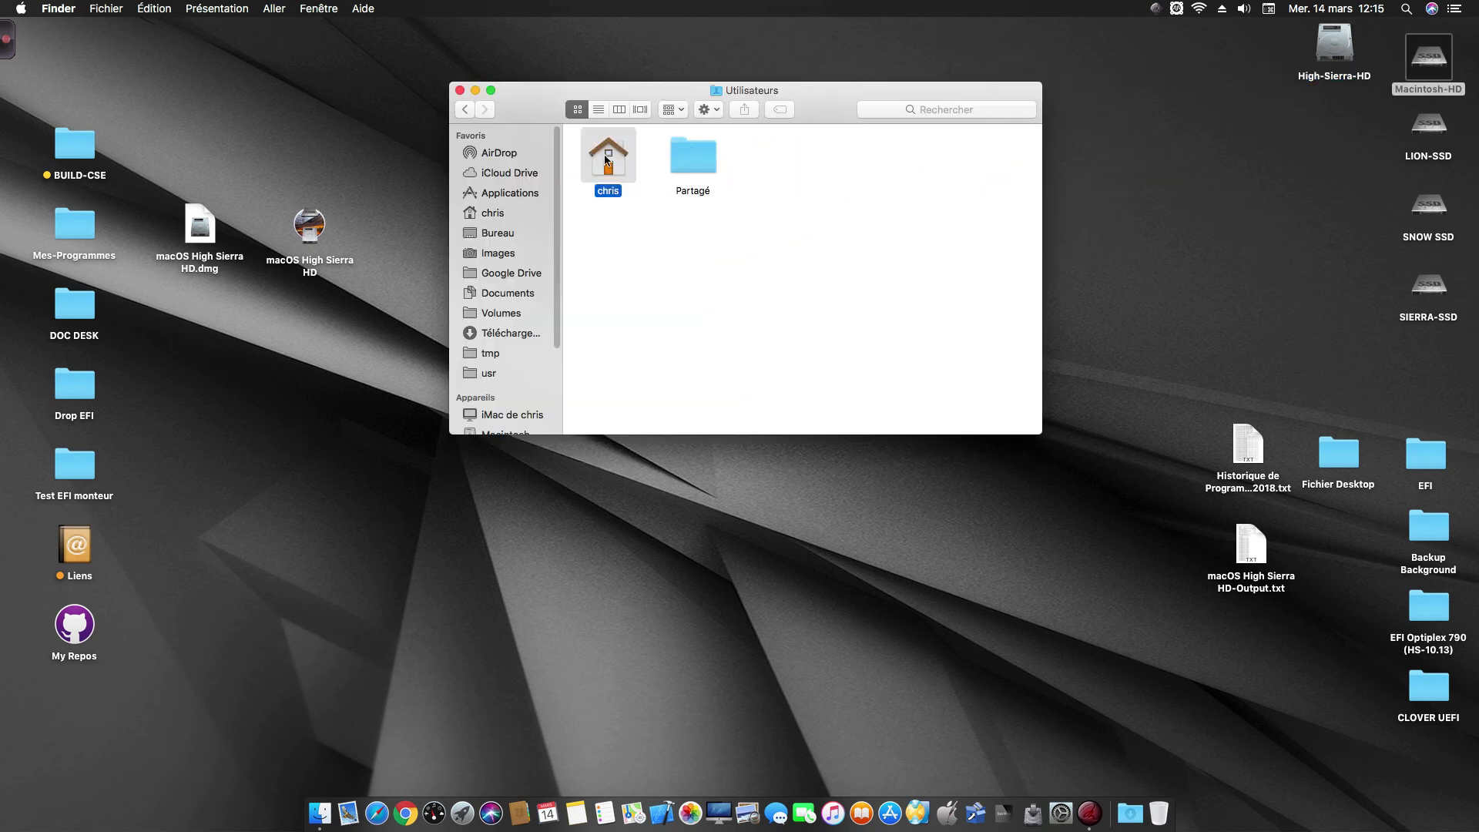
pyautogui.click(460, 91)
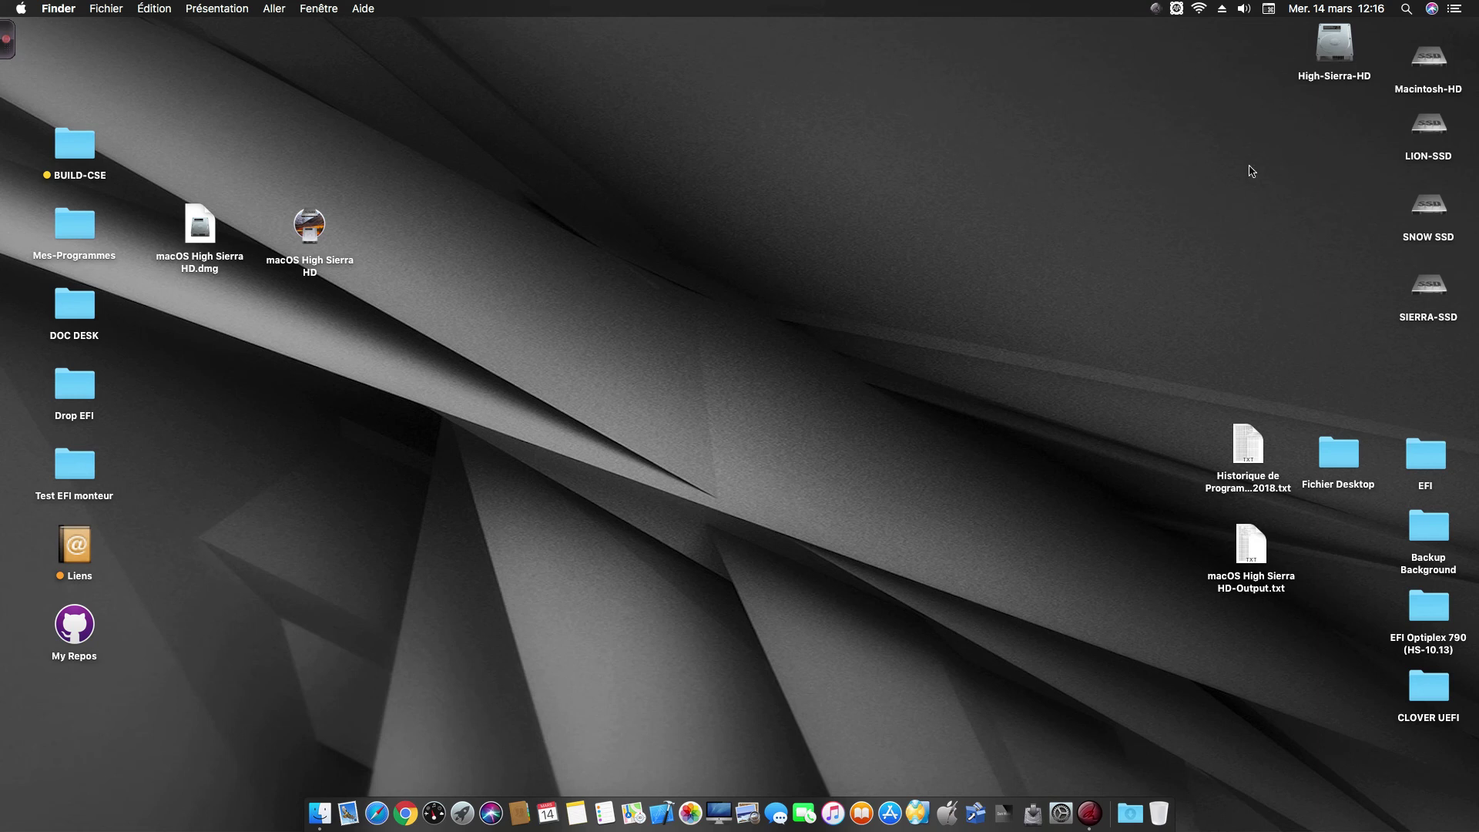
# Mount the EFI partition of Macintosh-HD with Drop EFI, authorizing it with the account password.
pyautogui.moveTo(1429, 57); pyautogui.dragTo(992, 809)
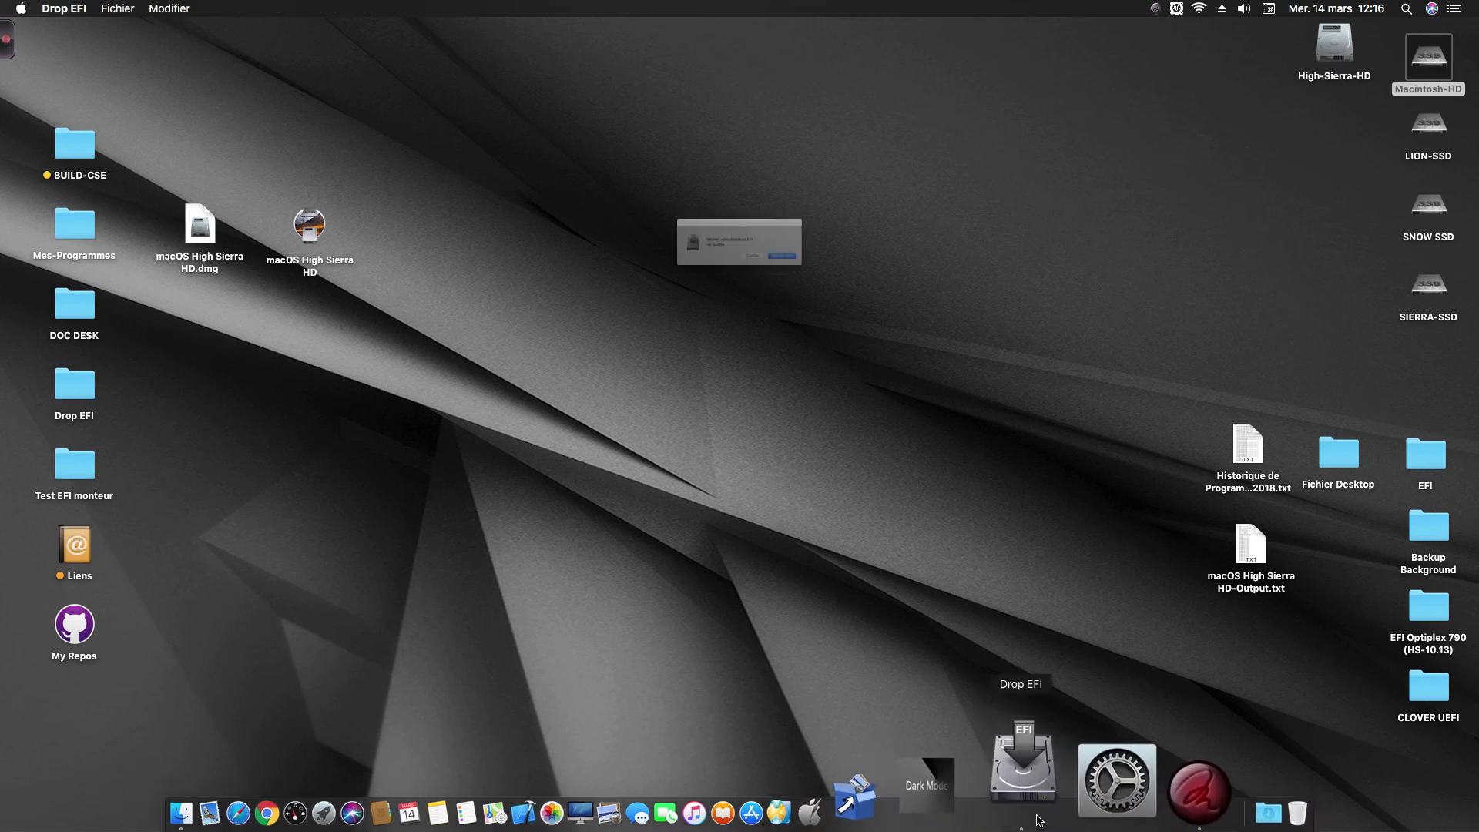
pyautogui.click(876, 279)
pyautogui.write('•••••••')
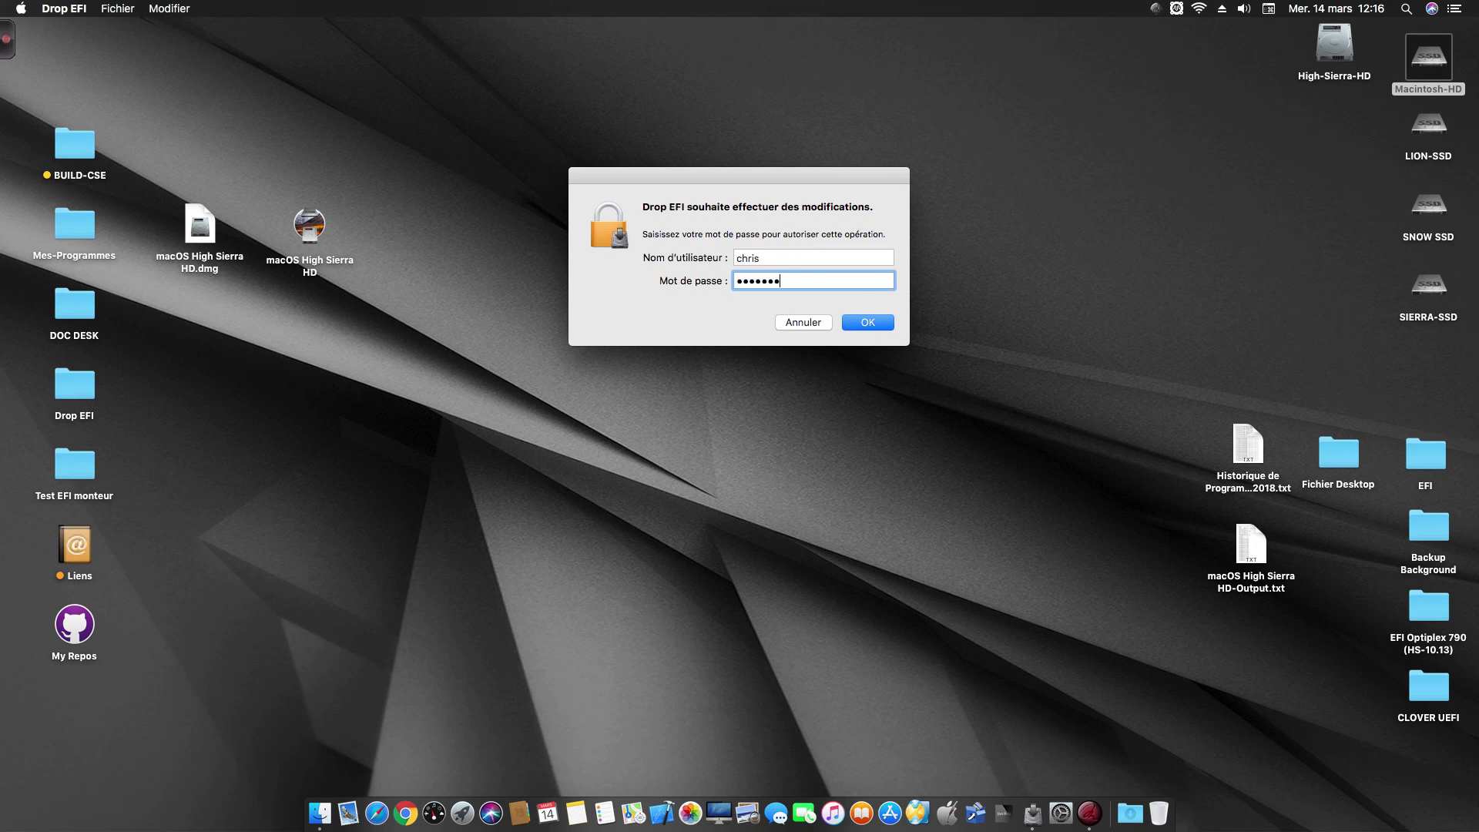
pyautogui.press('Return')
# Open the mounted EFI volume and locate apfs.efi in the EFI/CLOVER/drivers64UEFI folder.
pyautogui.doubleClick(1338, 118)
pyautogui.click(683, 198)
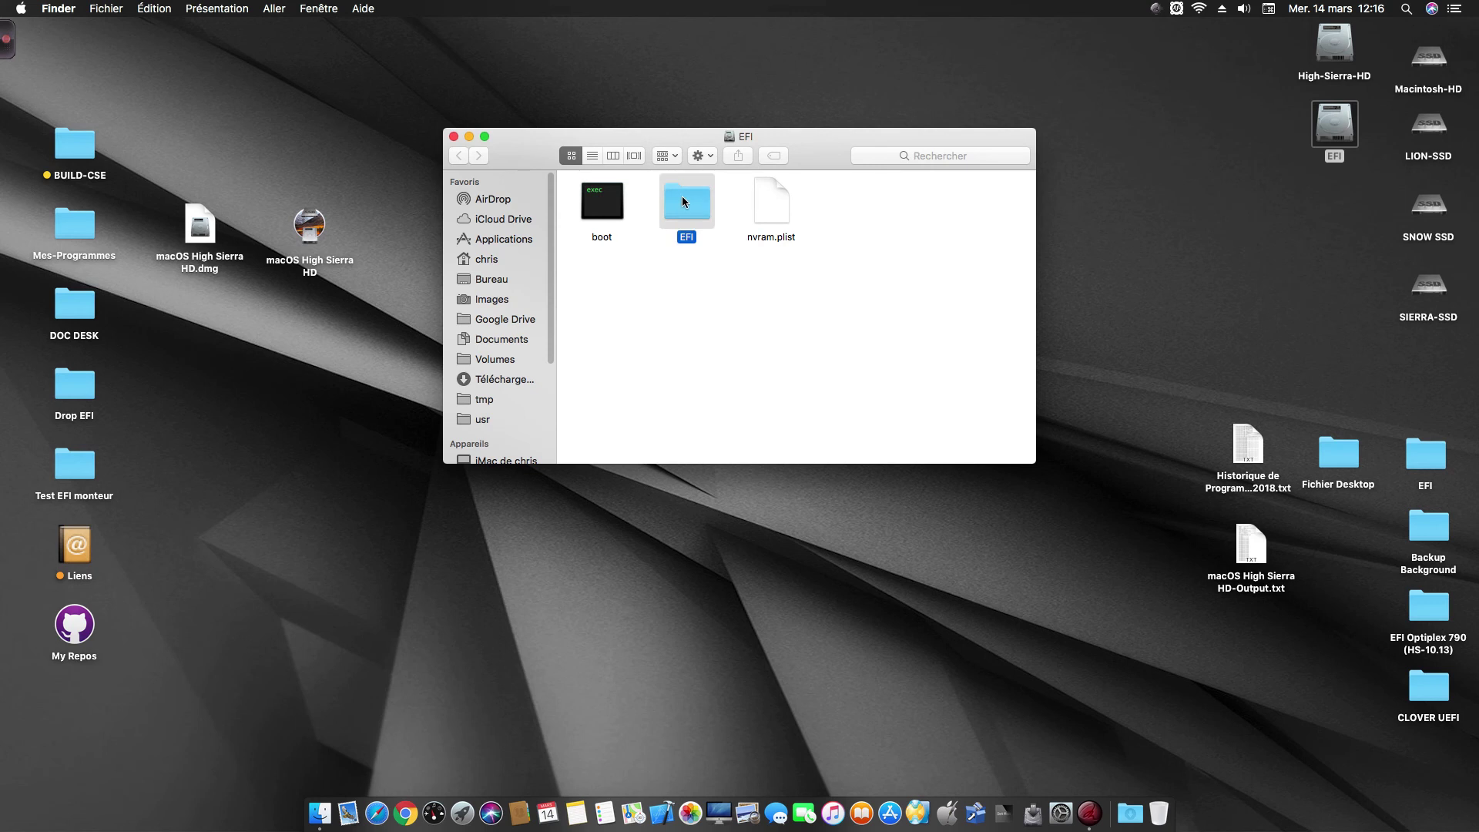
pyautogui.doubleClick(682, 198)
pyautogui.doubleClick(776, 210)
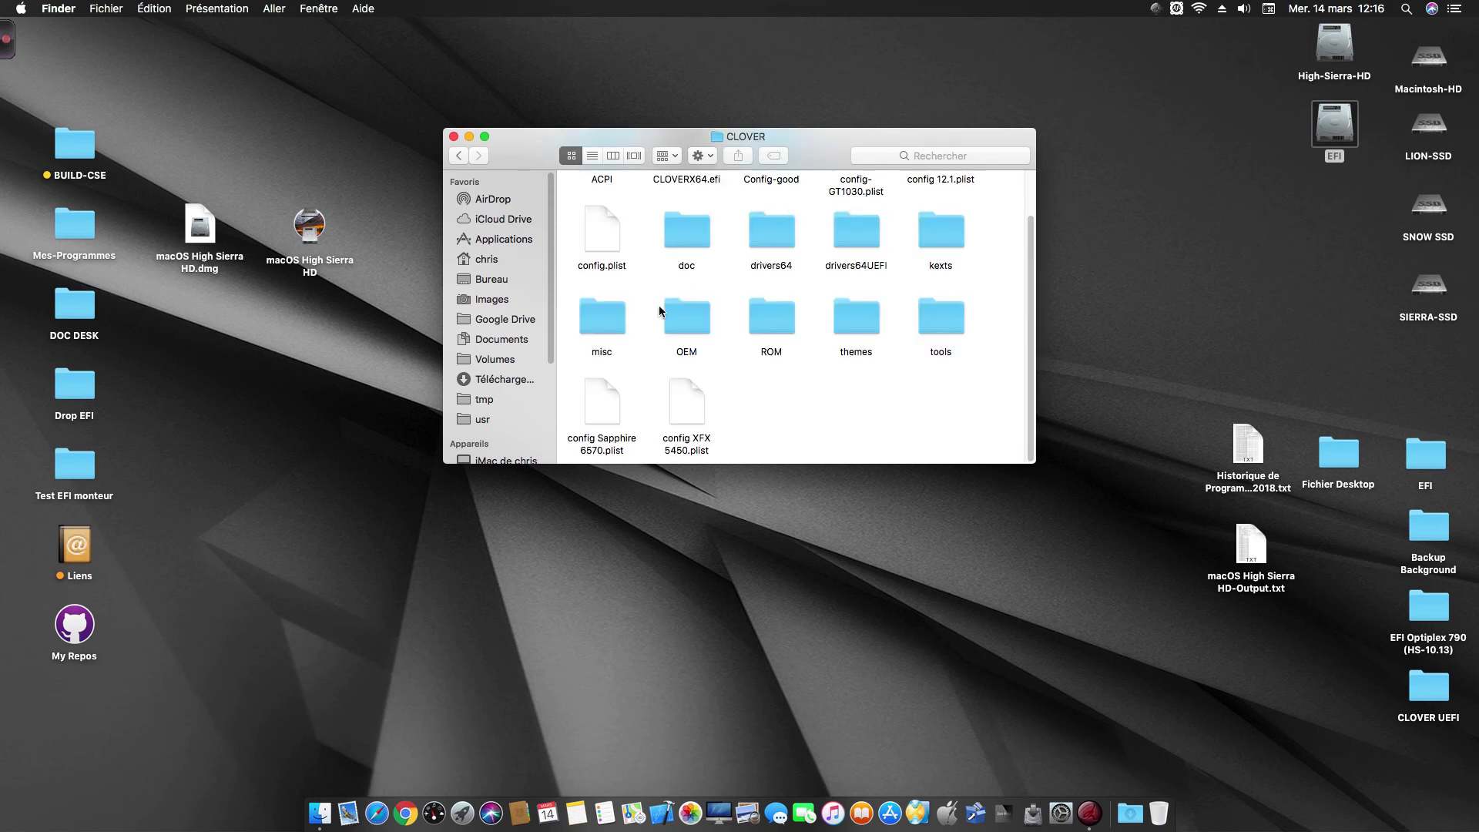
pyautogui.doubleClick(848, 228)
pyautogui.click(607, 203)
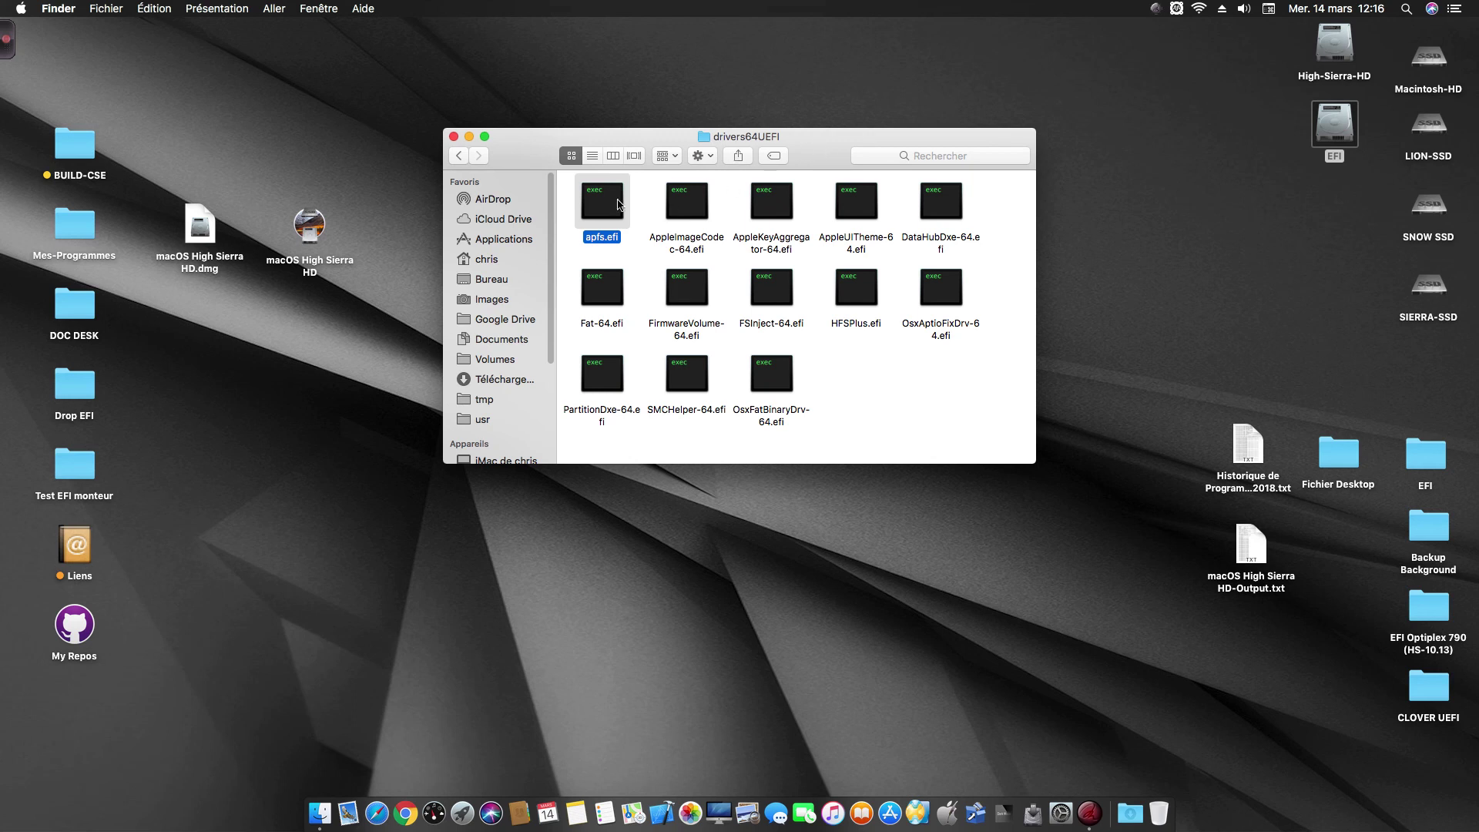
# Locate apfs-64.efi in CLOVER's drivers64 folder.
pyautogui.click(458, 156)
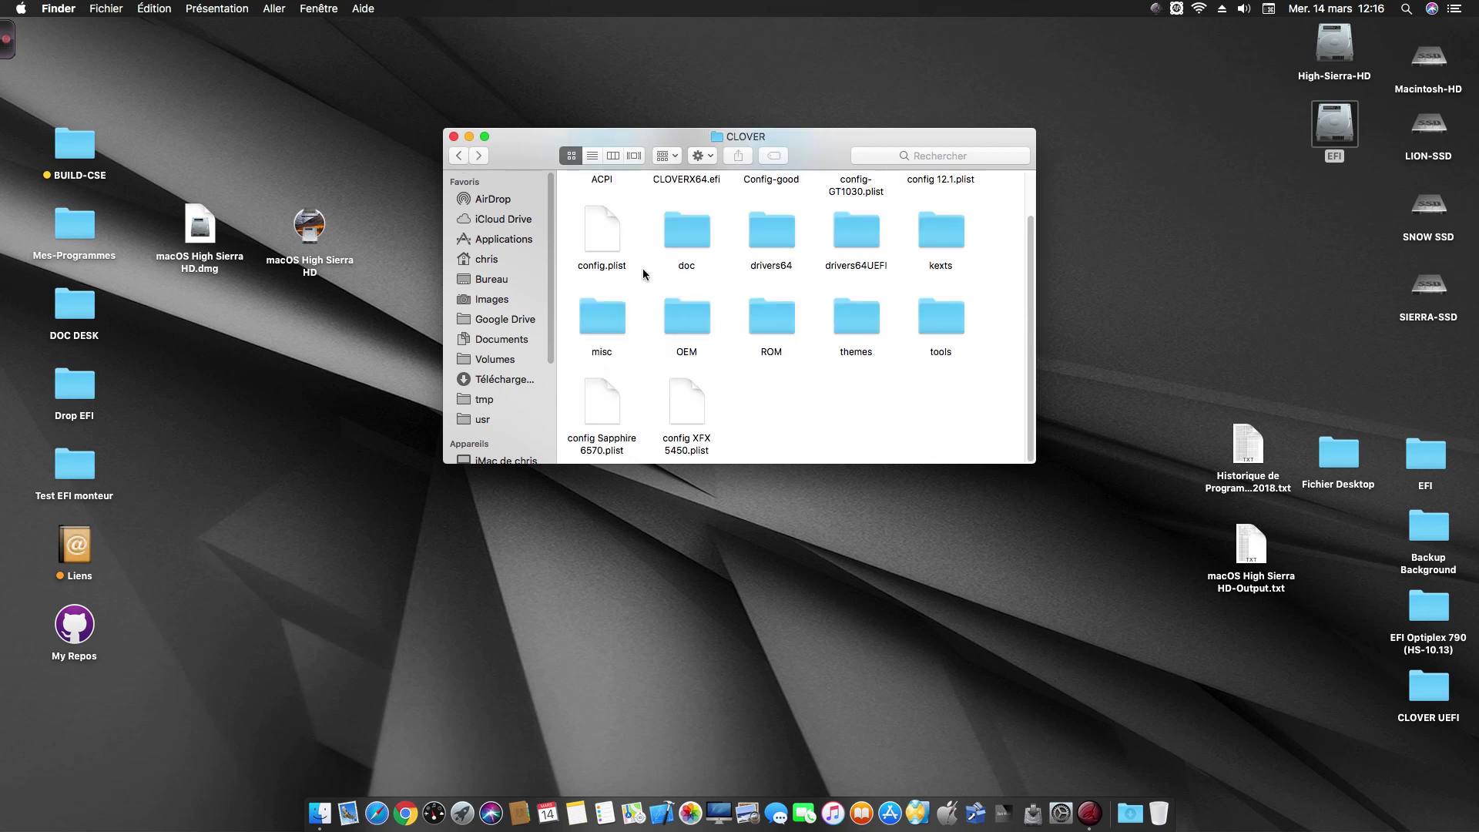
pyautogui.doubleClick(772, 231)
pyautogui.click(603, 206)
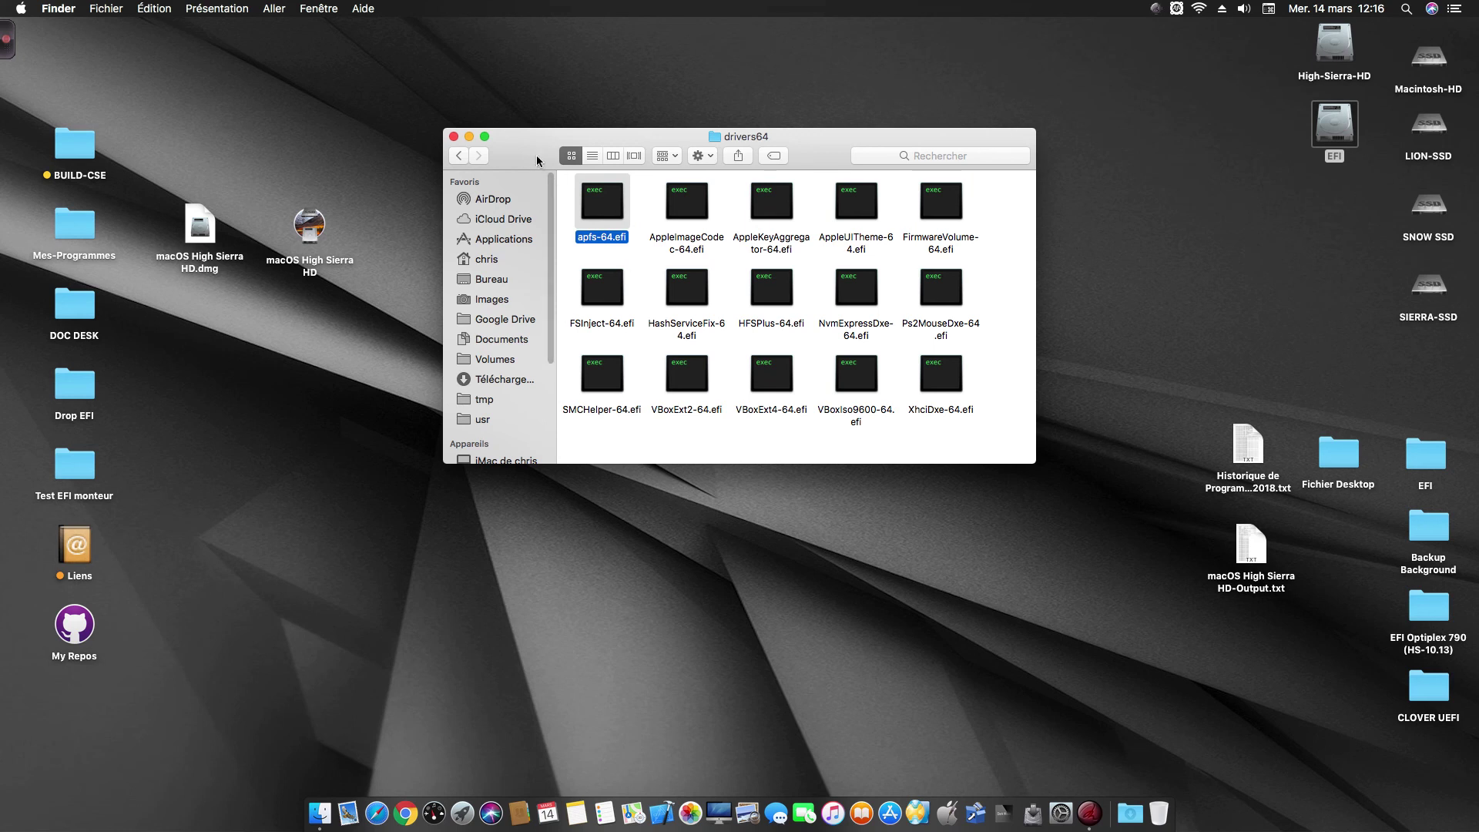
pyautogui.moveTo(531, 156); pyautogui.dragTo(563, 147)
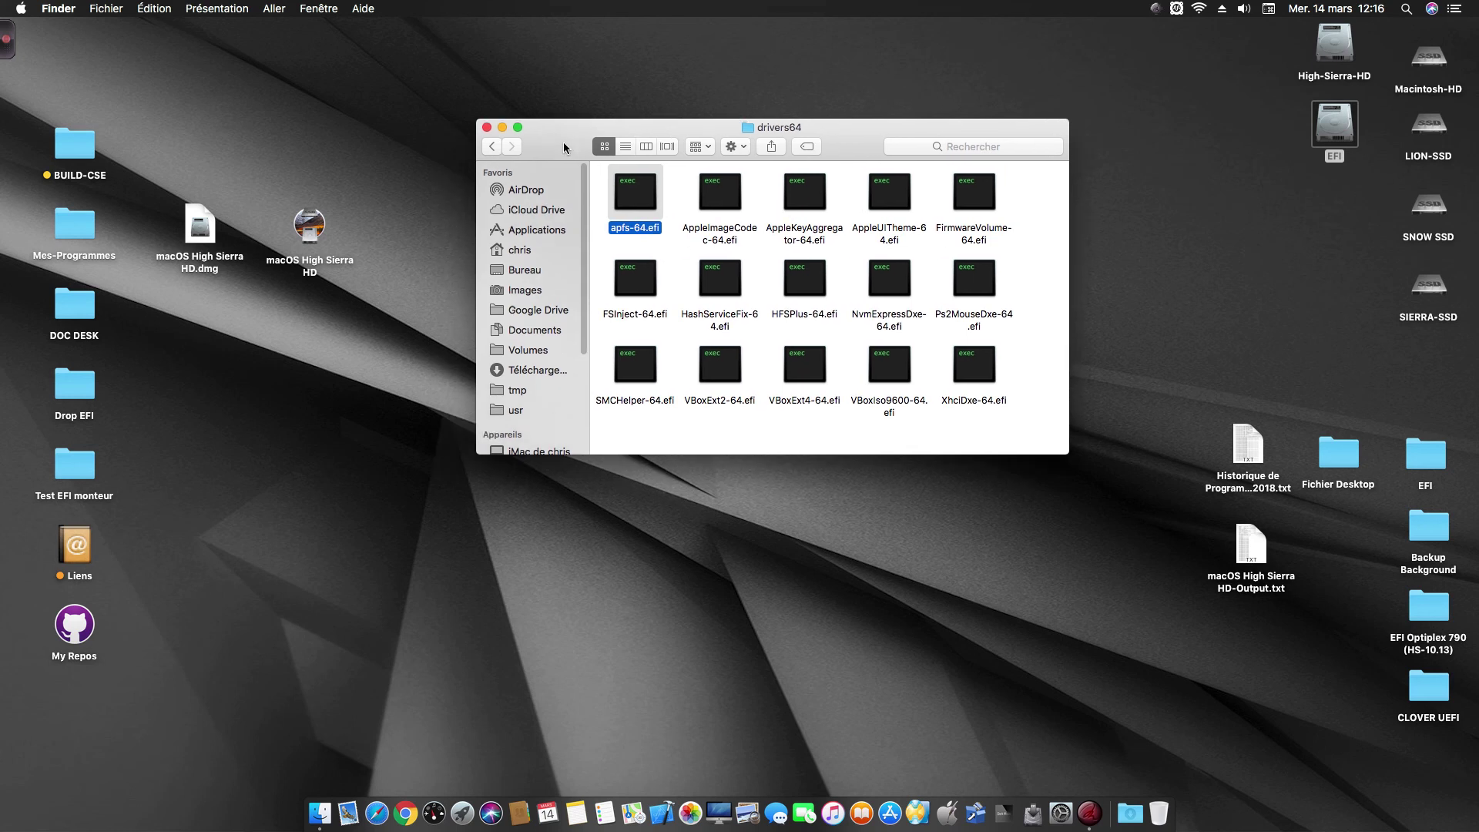
# Return to apfs.efi in the drivers64UEFI folder, go back up to the EFI folder and close the window.
pyautogui.click(492, 147)
pyautogui.click(962, 221)
pyautogui.doubleClick(893, 221)
pyautogui.click(631, 199)
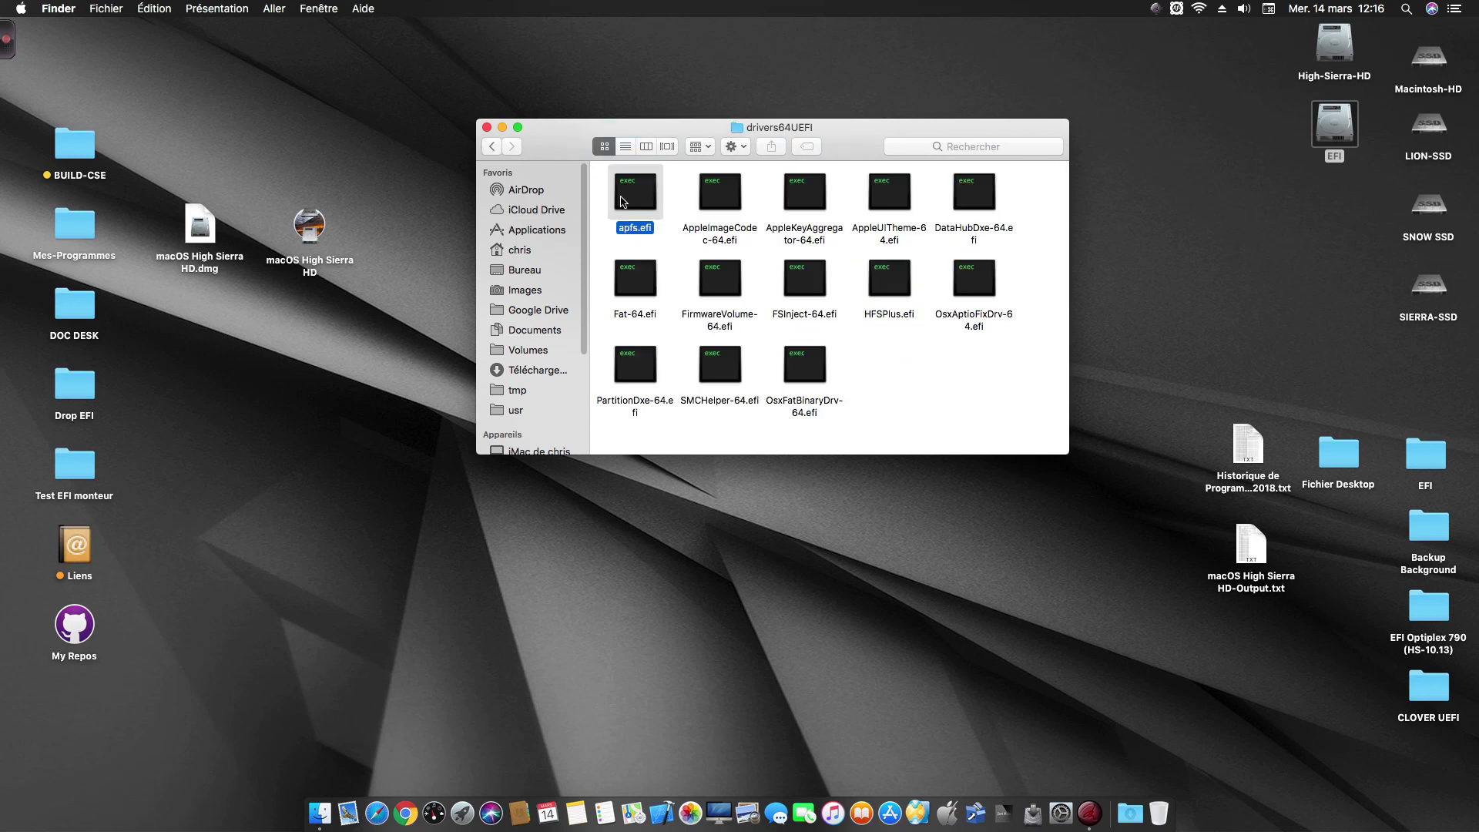
pyautogui.click(493, 146)
pyautogui.click(491, 146)
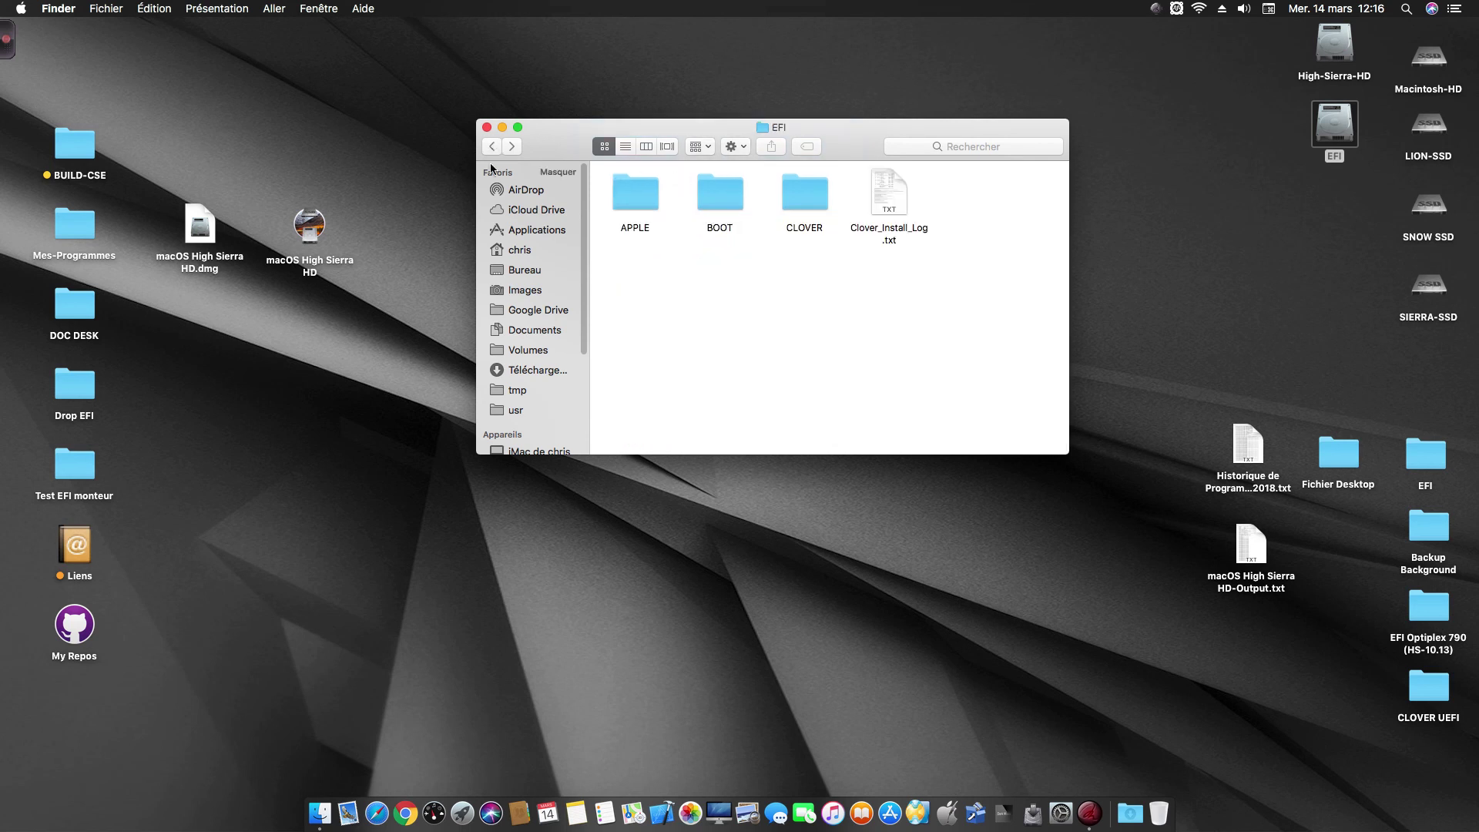
pyautogui.click(487, 127)
pyautogui.click(1153, 205)
pyautogui.click(1324, 61)
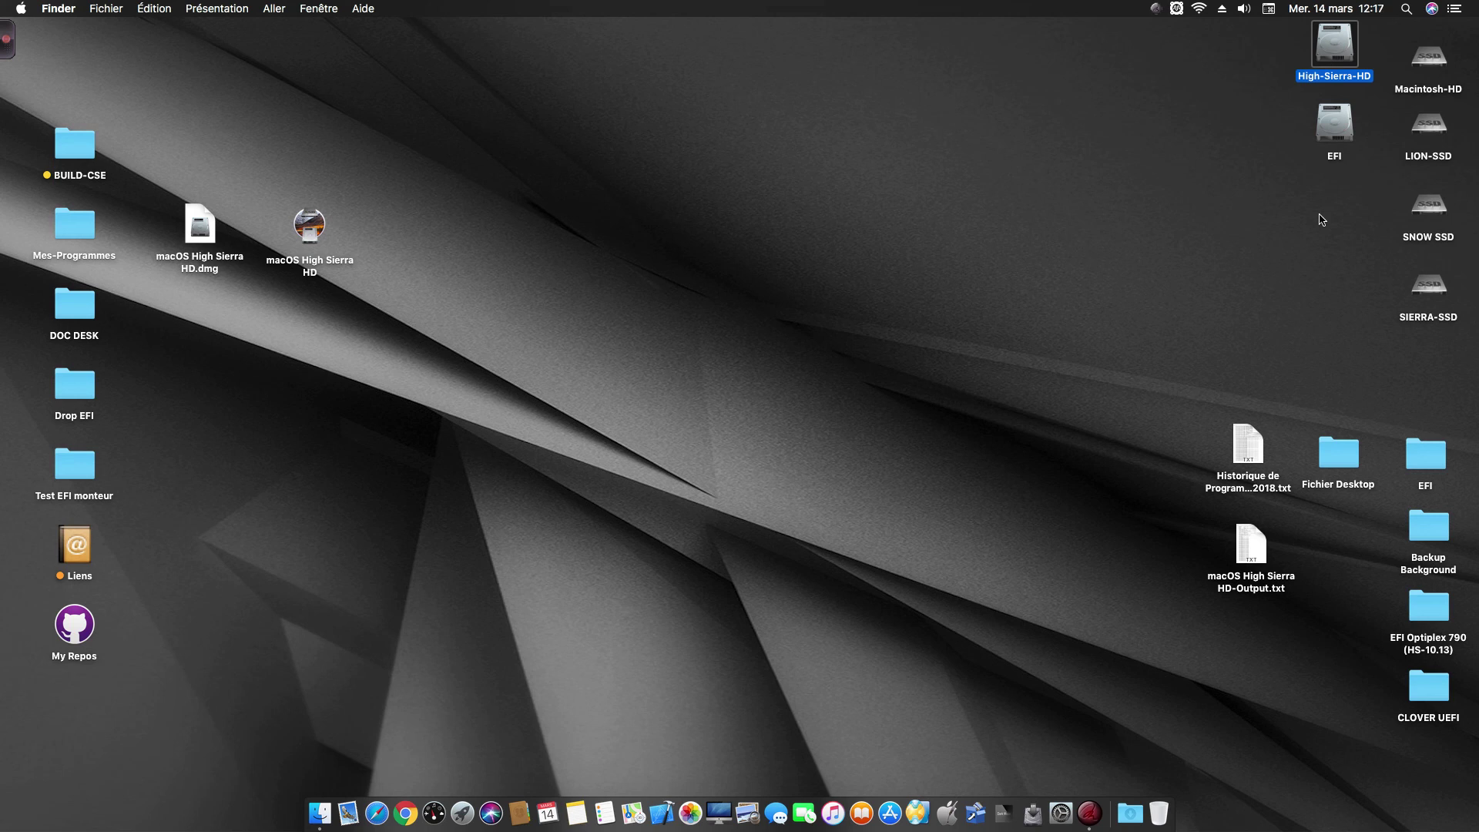
pyautogui.click(1007, 94)
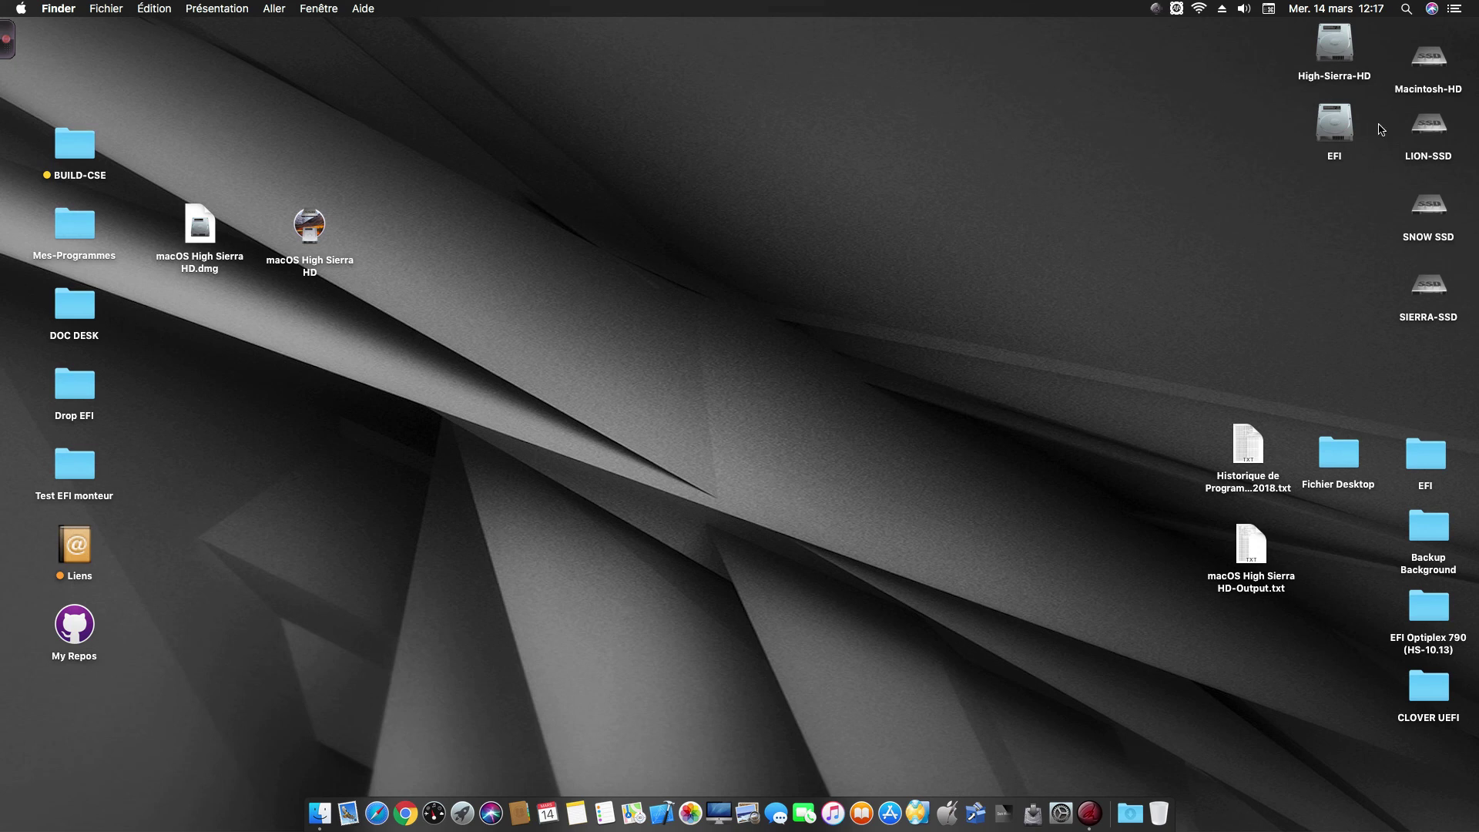
pyautogui.click(3, 28)
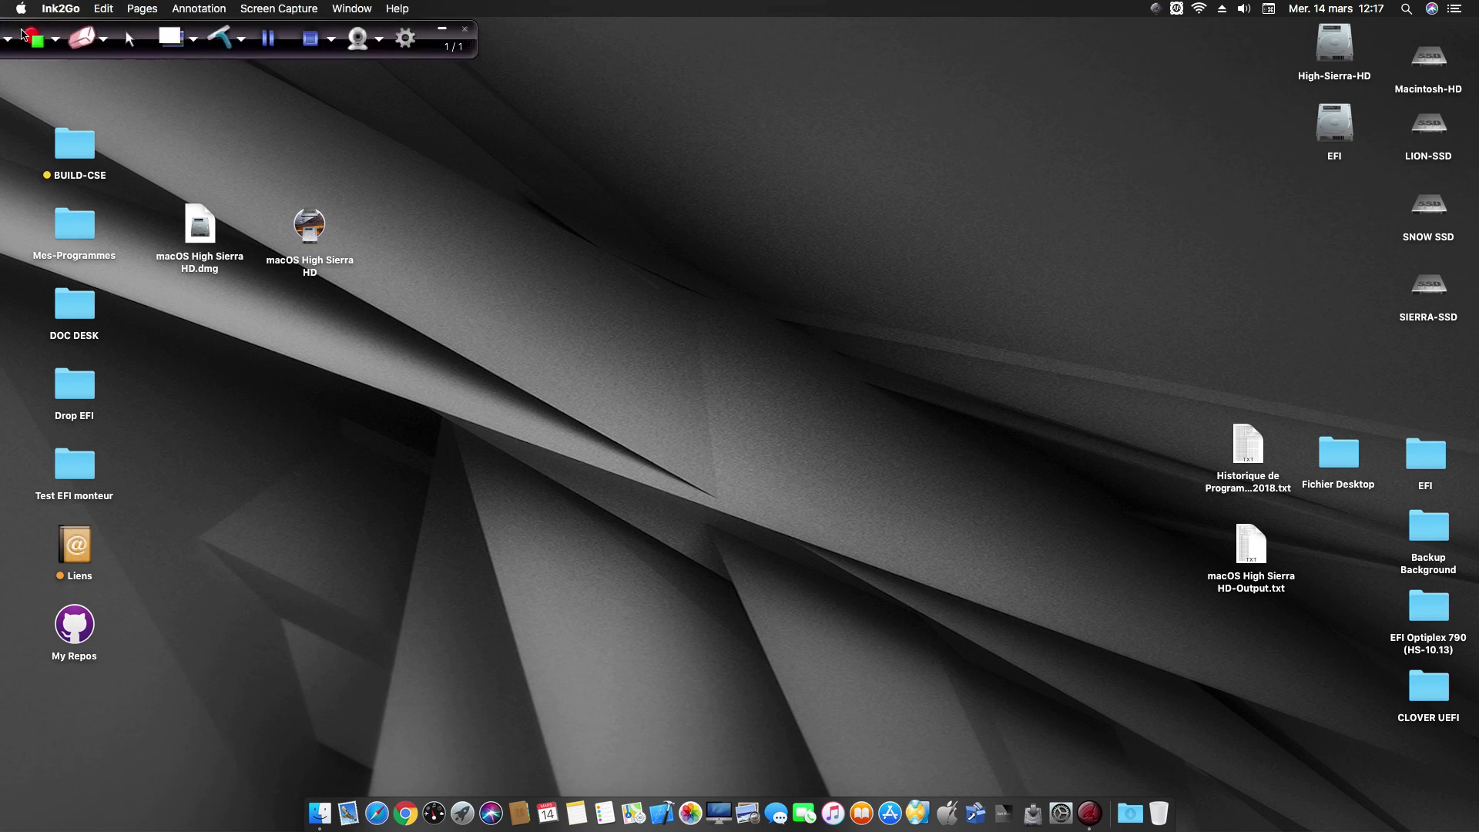
pyautogui.click(442, 29)
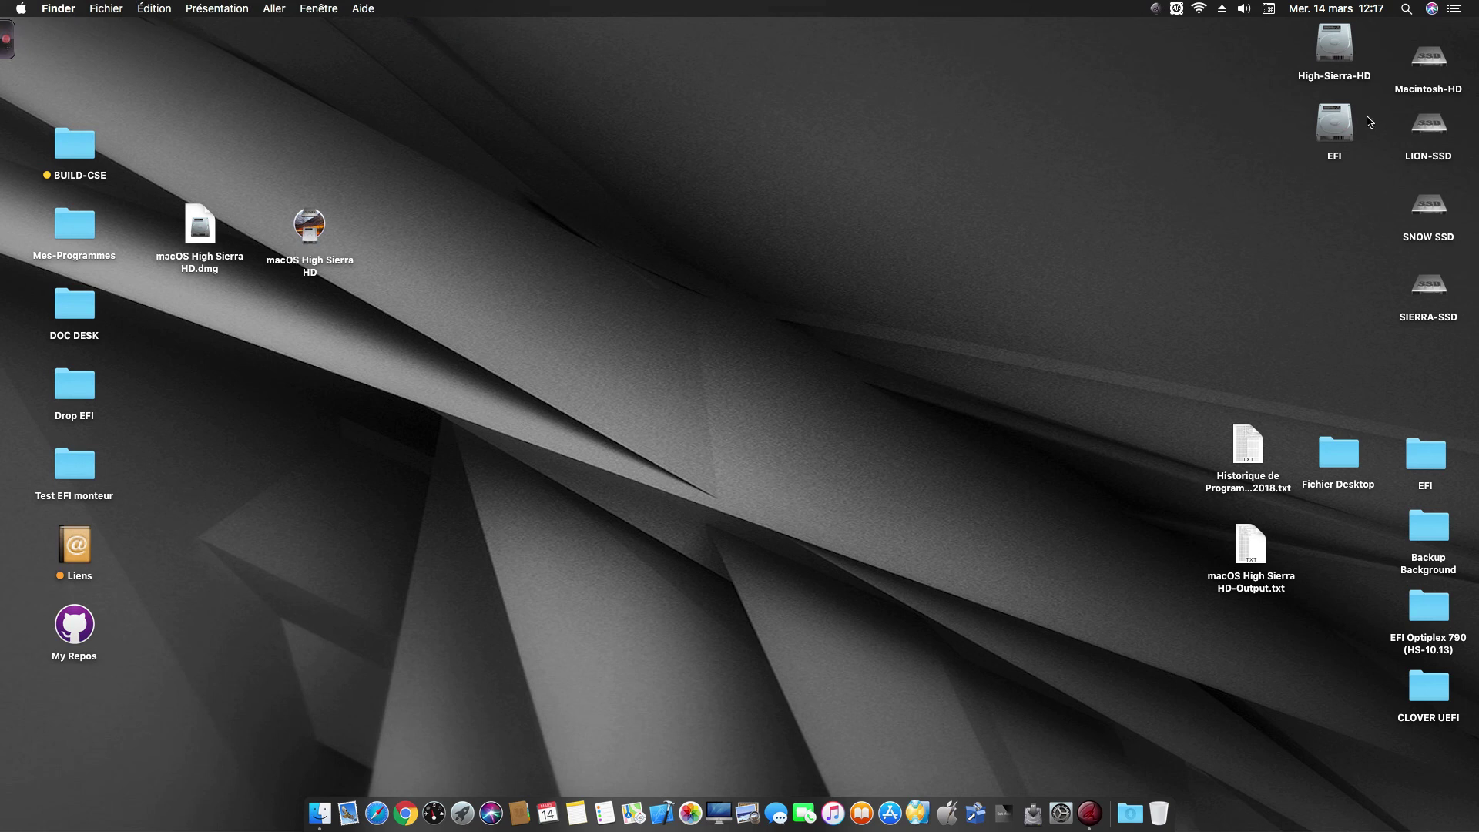
# Eject the EFI volume and launch the macOS High Sierra HD app from the desktop again.
pyautogui.rightClick(1338, 121)
pyautogui.press('Return')
pyautogui.doubleClick(308, 235)
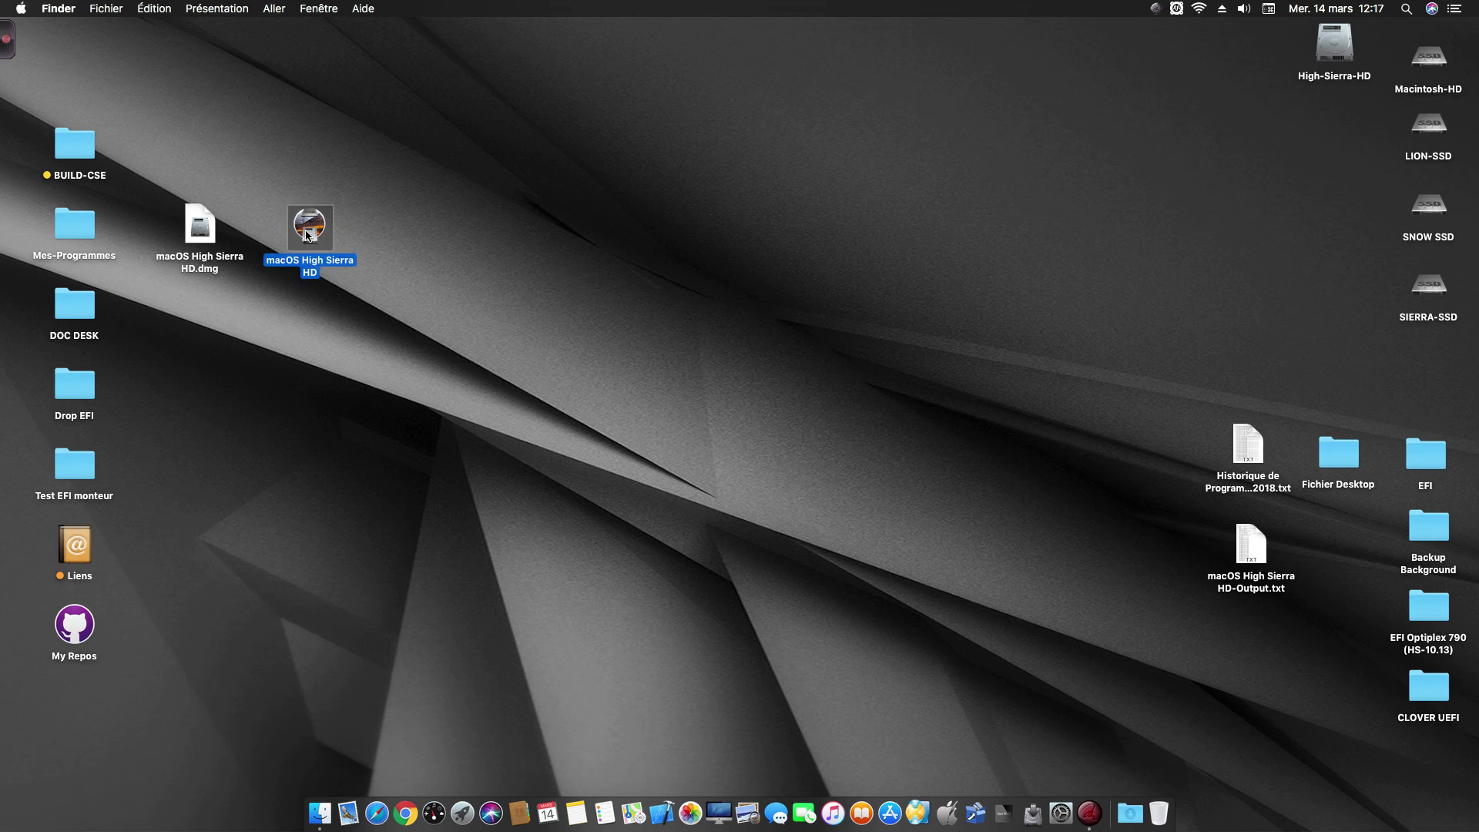
# Choose the Post Installer and advance the Clover v2.4k r4418 installer past its introduction page.
pyautogui.click(767, 555)
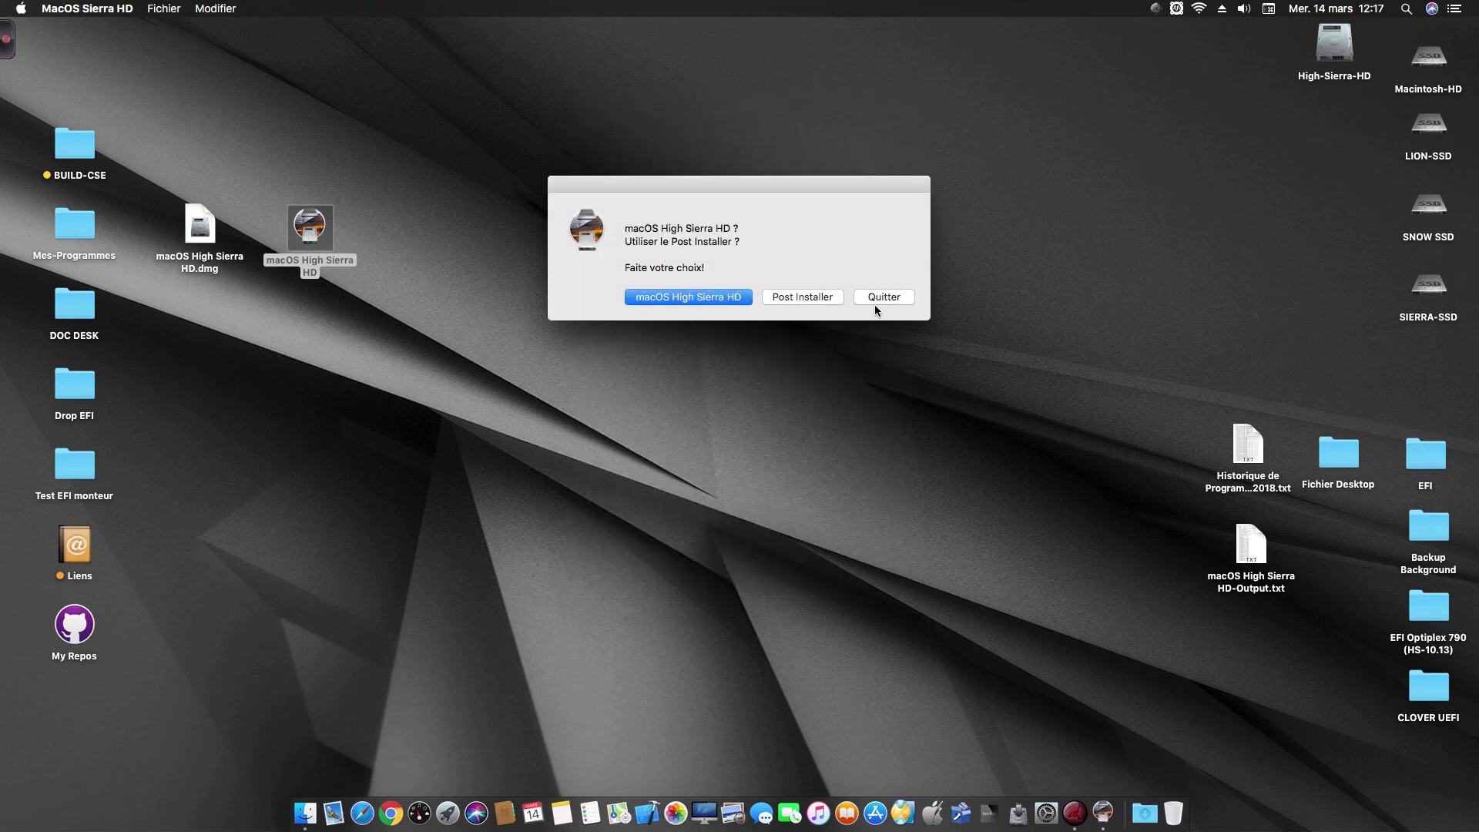
pyautogui.click(804, 298)
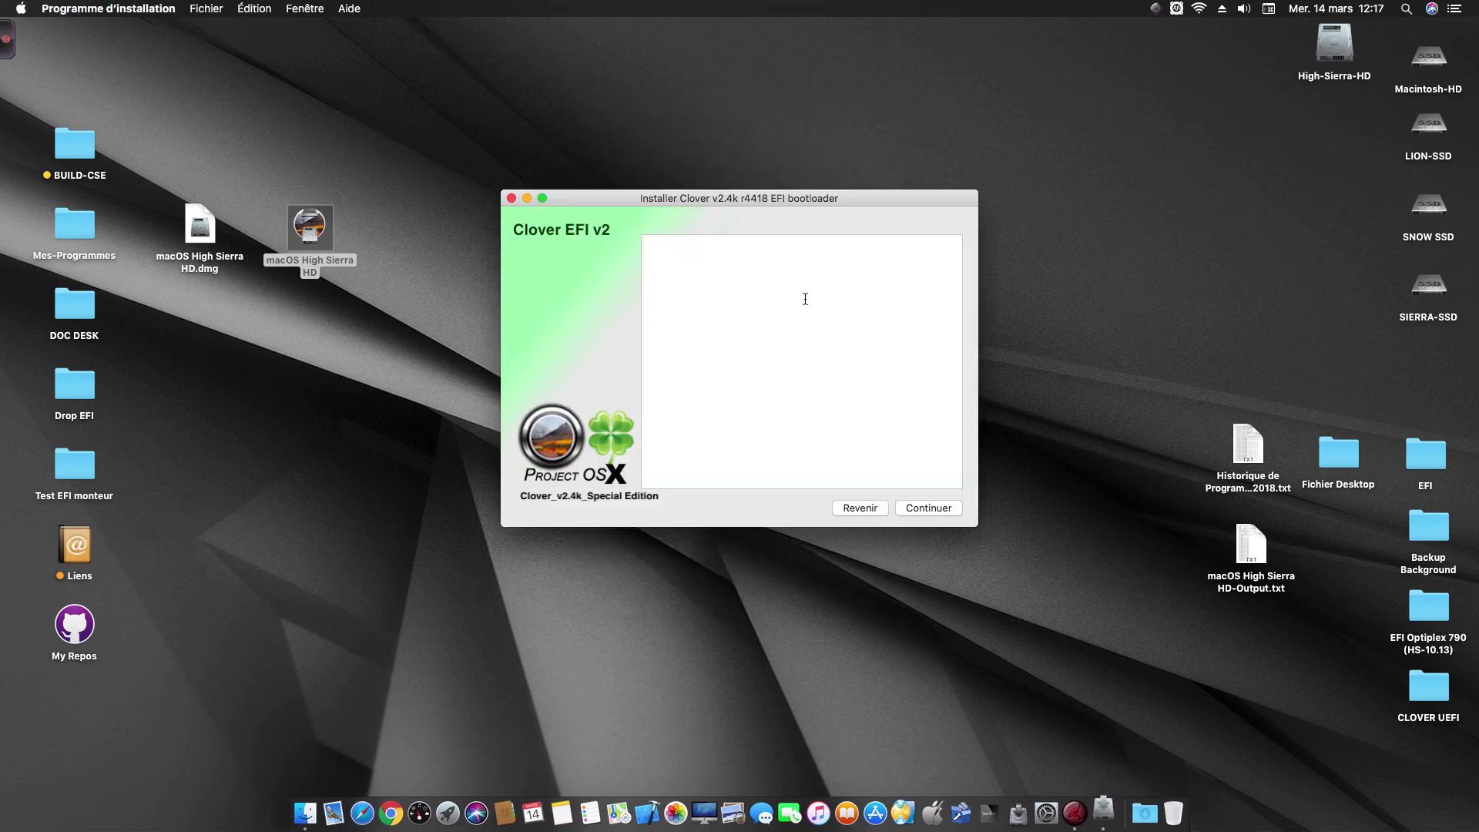
pyautogui.moveTo(613, 194); pyautogui.dragTo(630, 105)
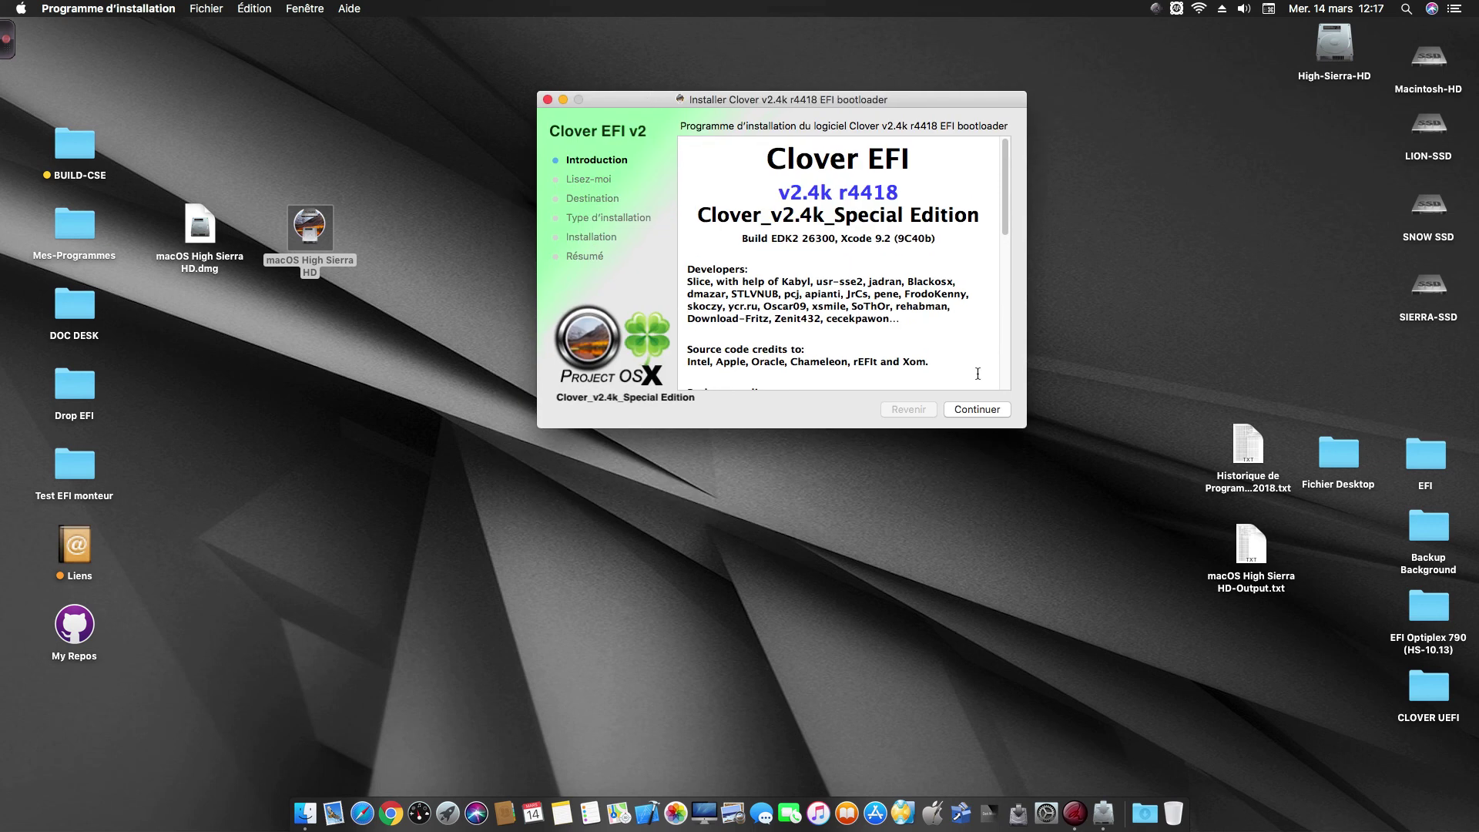
pyautogui.click(986, 409)
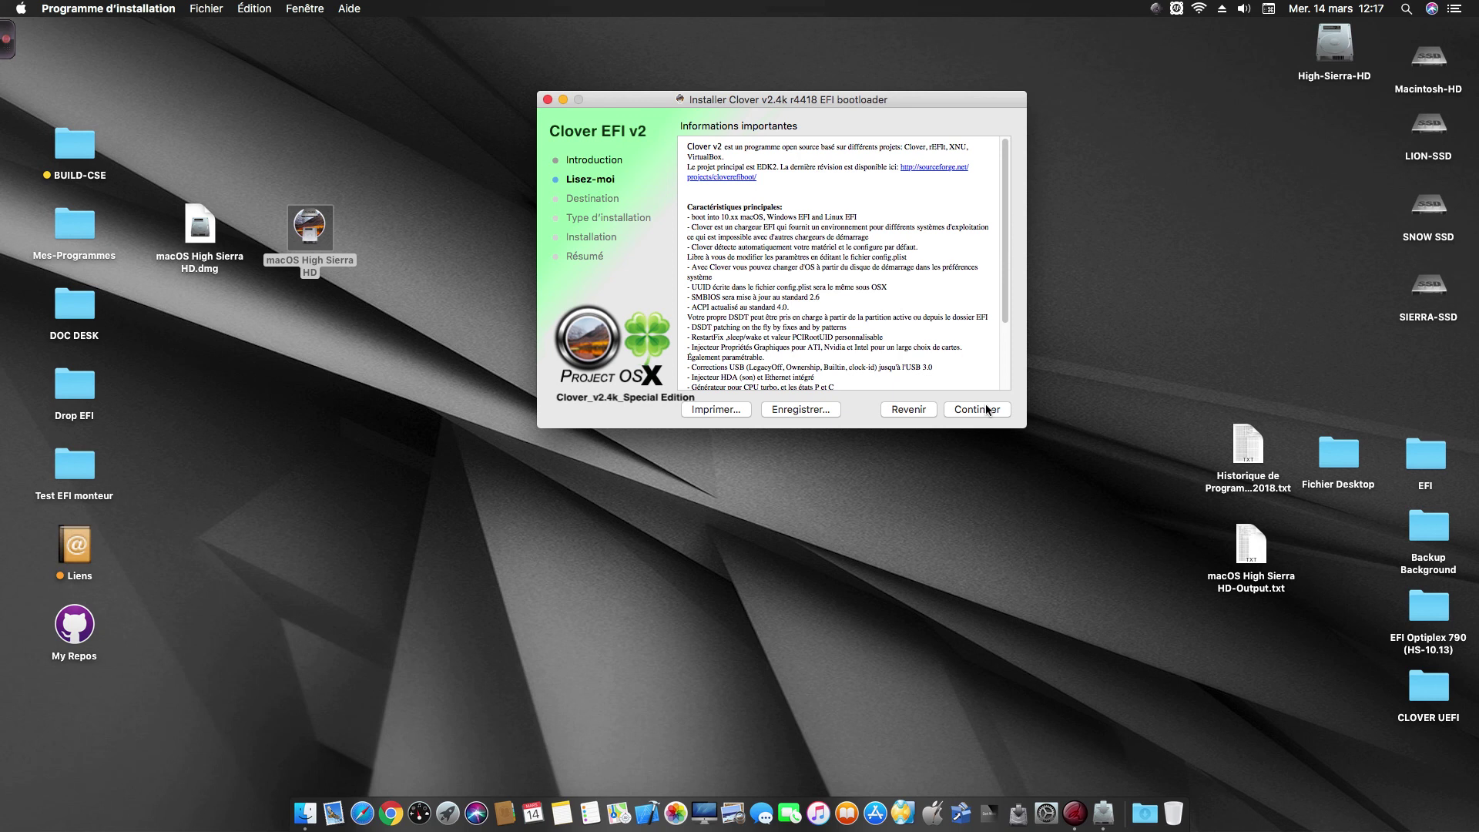
# Continue past the important information and change the Clover installation destination to High-Sierra-HD.
pyautogui.click(1319, 43)
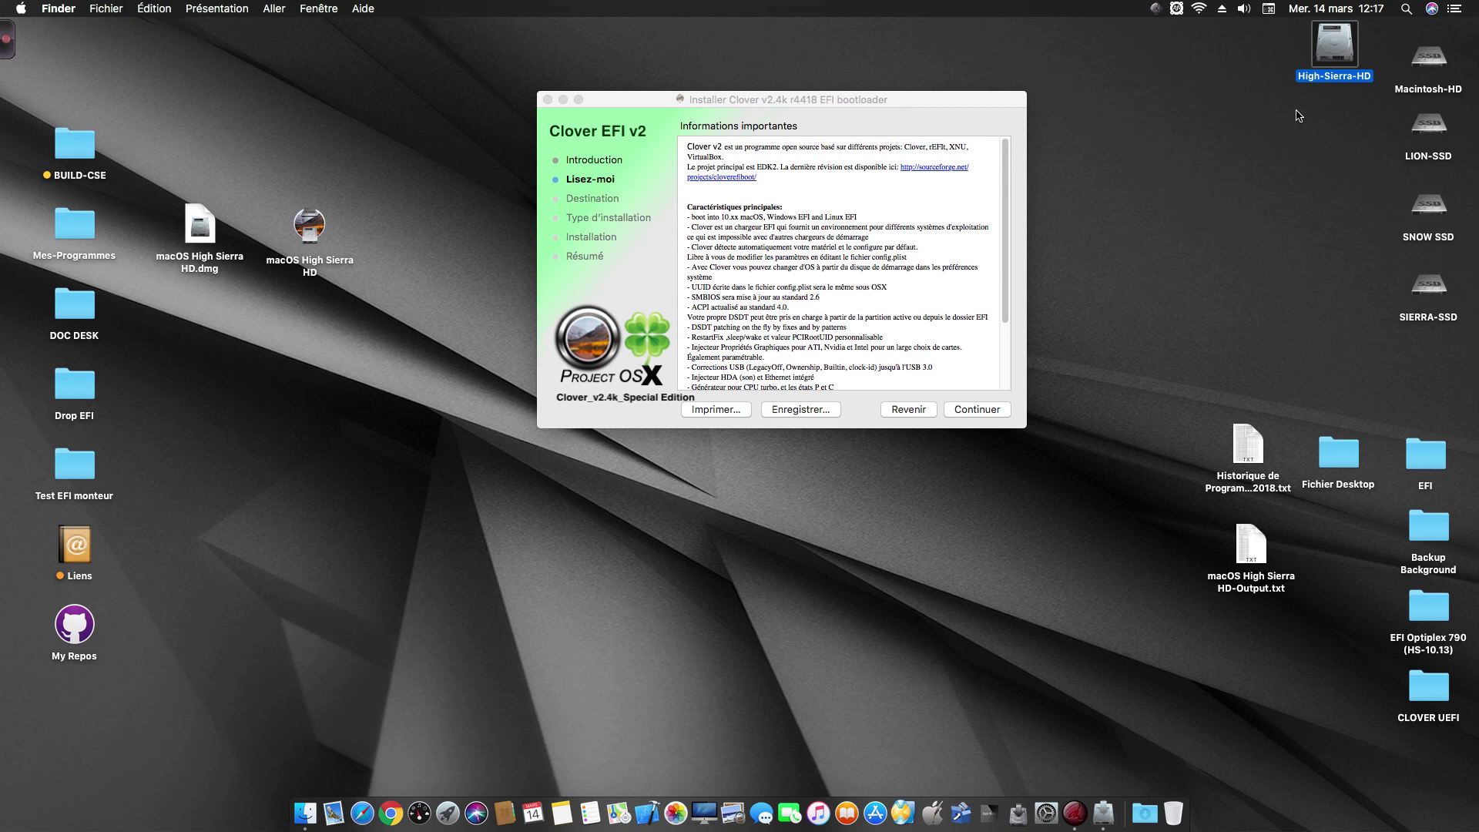
pyautogui.click(987, 405)
pyautogui.click(962, 373)
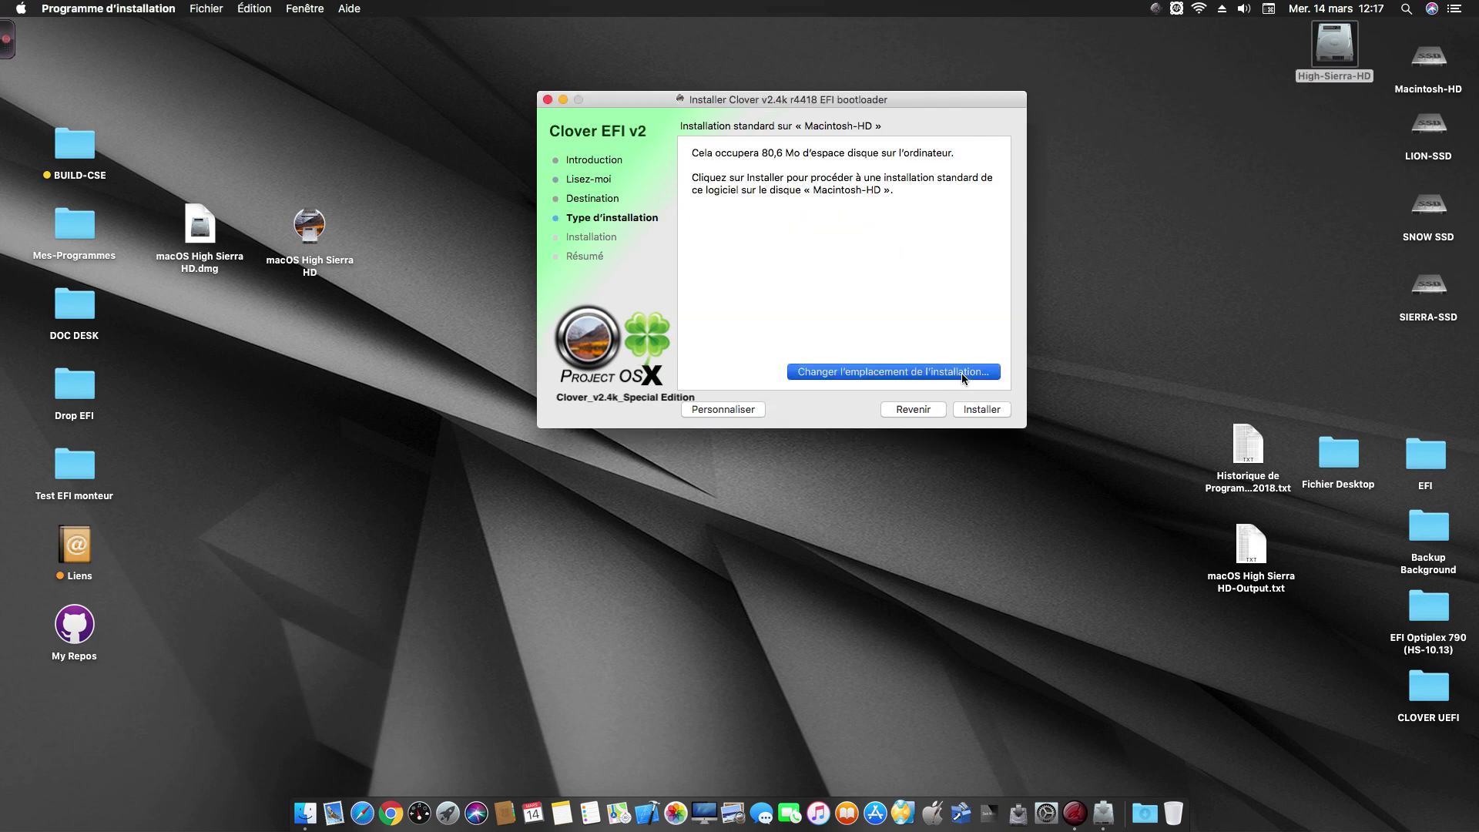
pyautogui.click(830, 231)
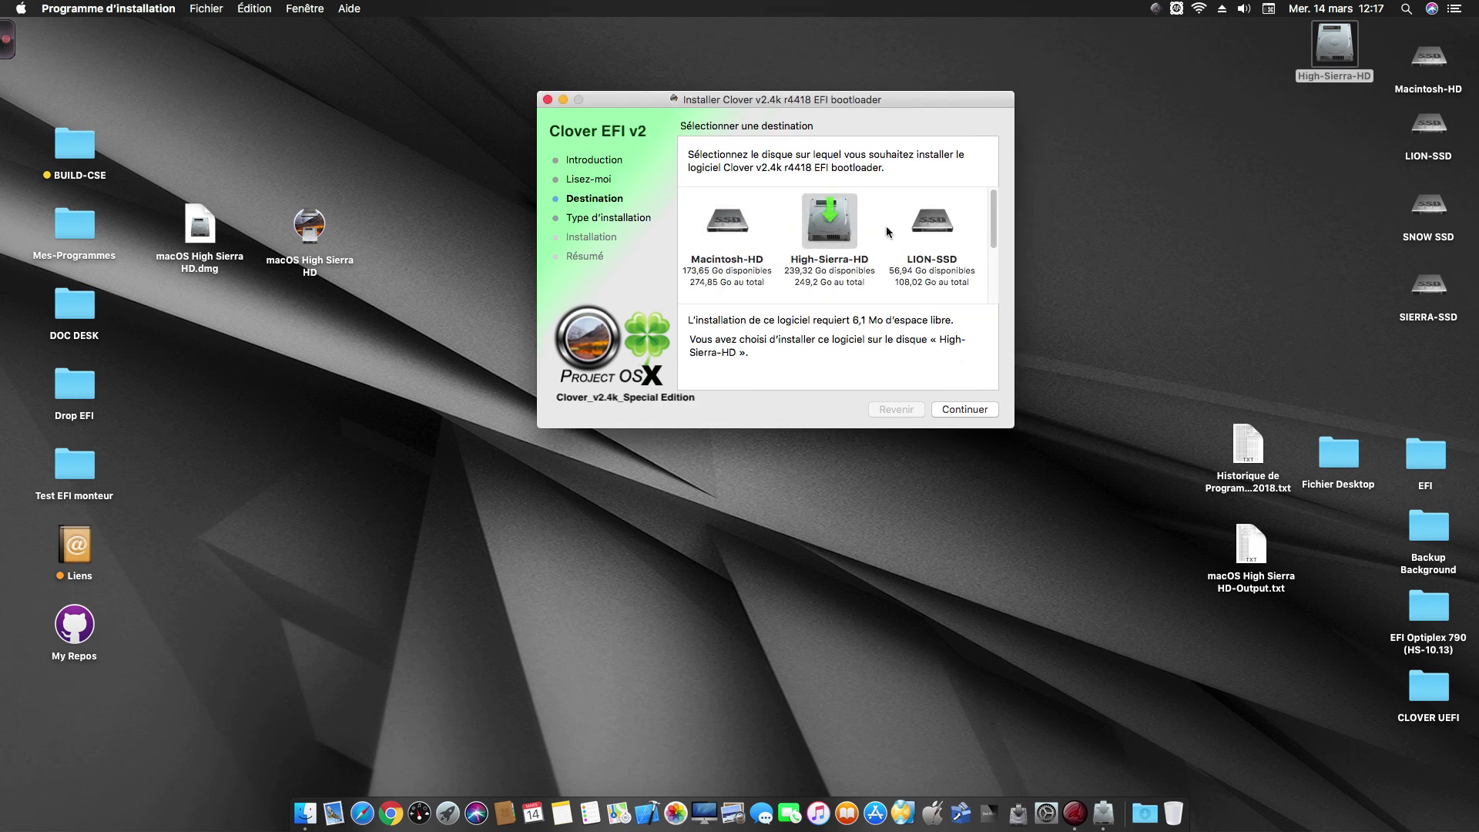
pyautogui.click(977, 413)
# Customize the installation, selecting the UEFI motherboard package (Installation pour carte mère UEFI) and Thèmes.
pyautogui.click(693, 409)
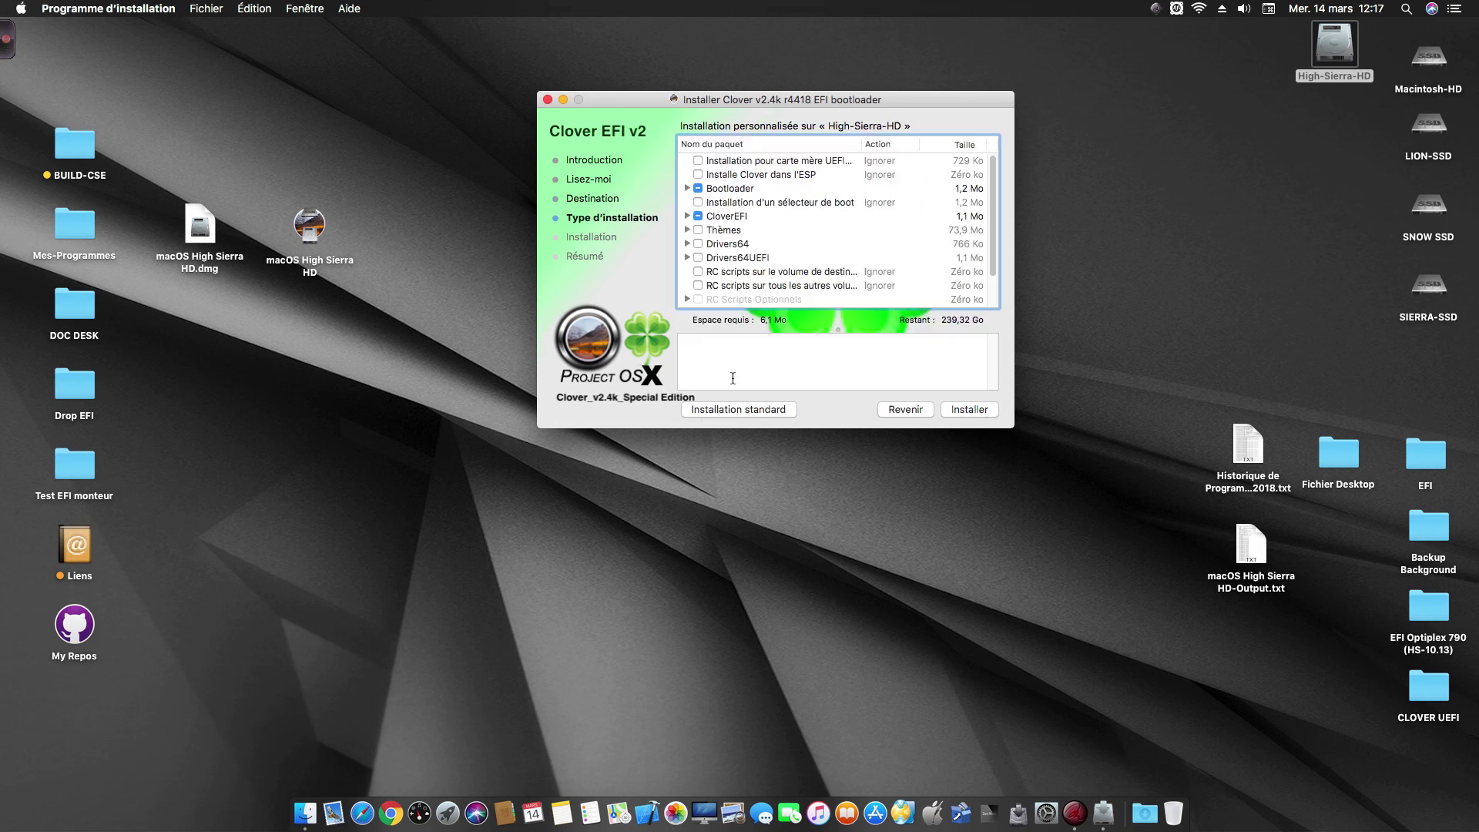
pyautogui.click(698, 160)
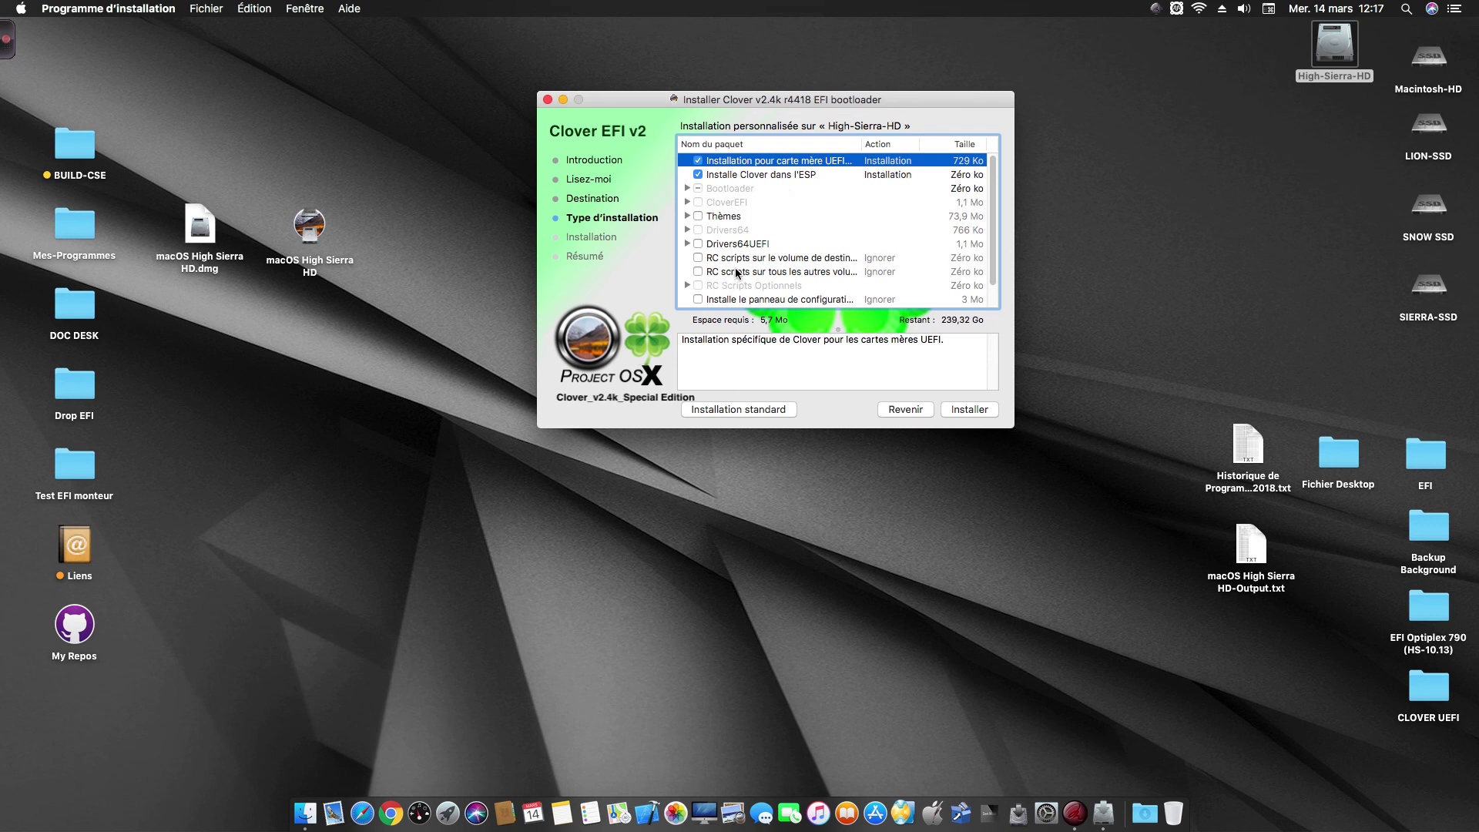
pyautogui.click(698, 214)
# Select the HFSPlus, PartitionDxe-64, apfs and OsxAptioFixDrv-64 drivers within the Drivers64UEFI package group.
pyautogui.click(688, 244)
pyautogui.scroll(-3, 697, 261)
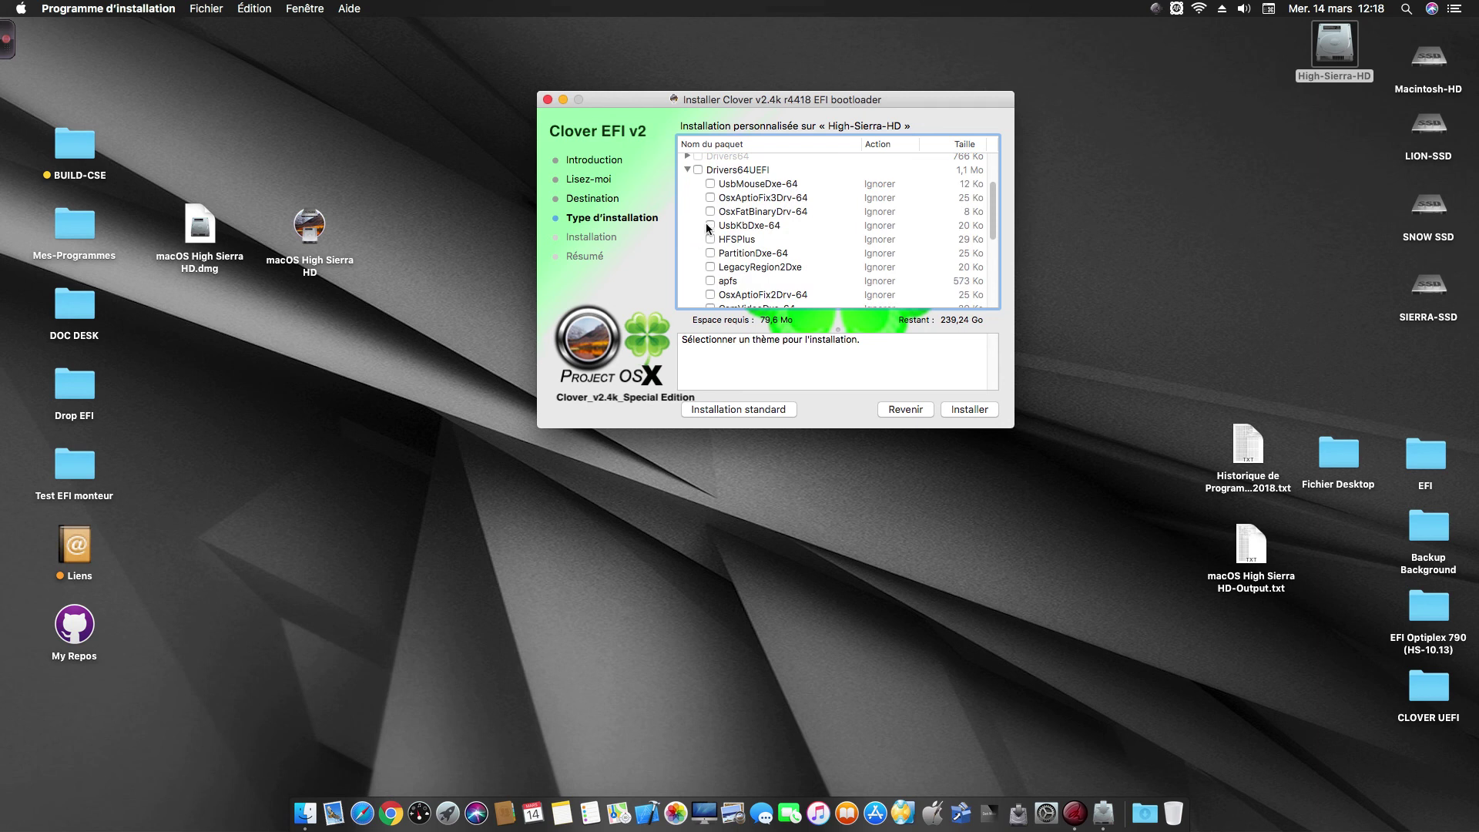
pyautogui.click(709, 239)
pyautogui.scroll(-1, 696, 247)
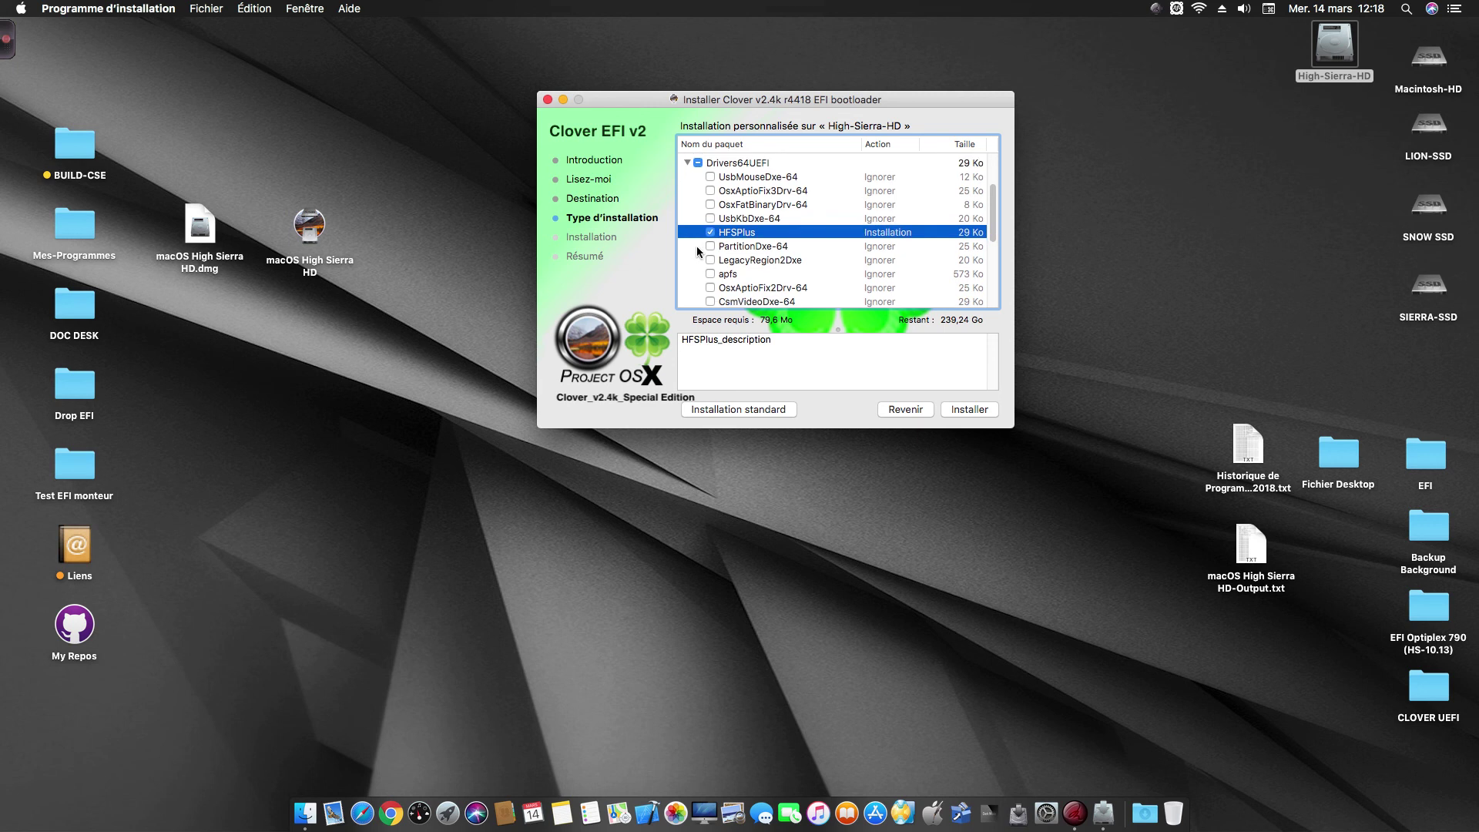
pyautogui.click(710, 247)
pyautogui.scroll(-2, 709, 258)
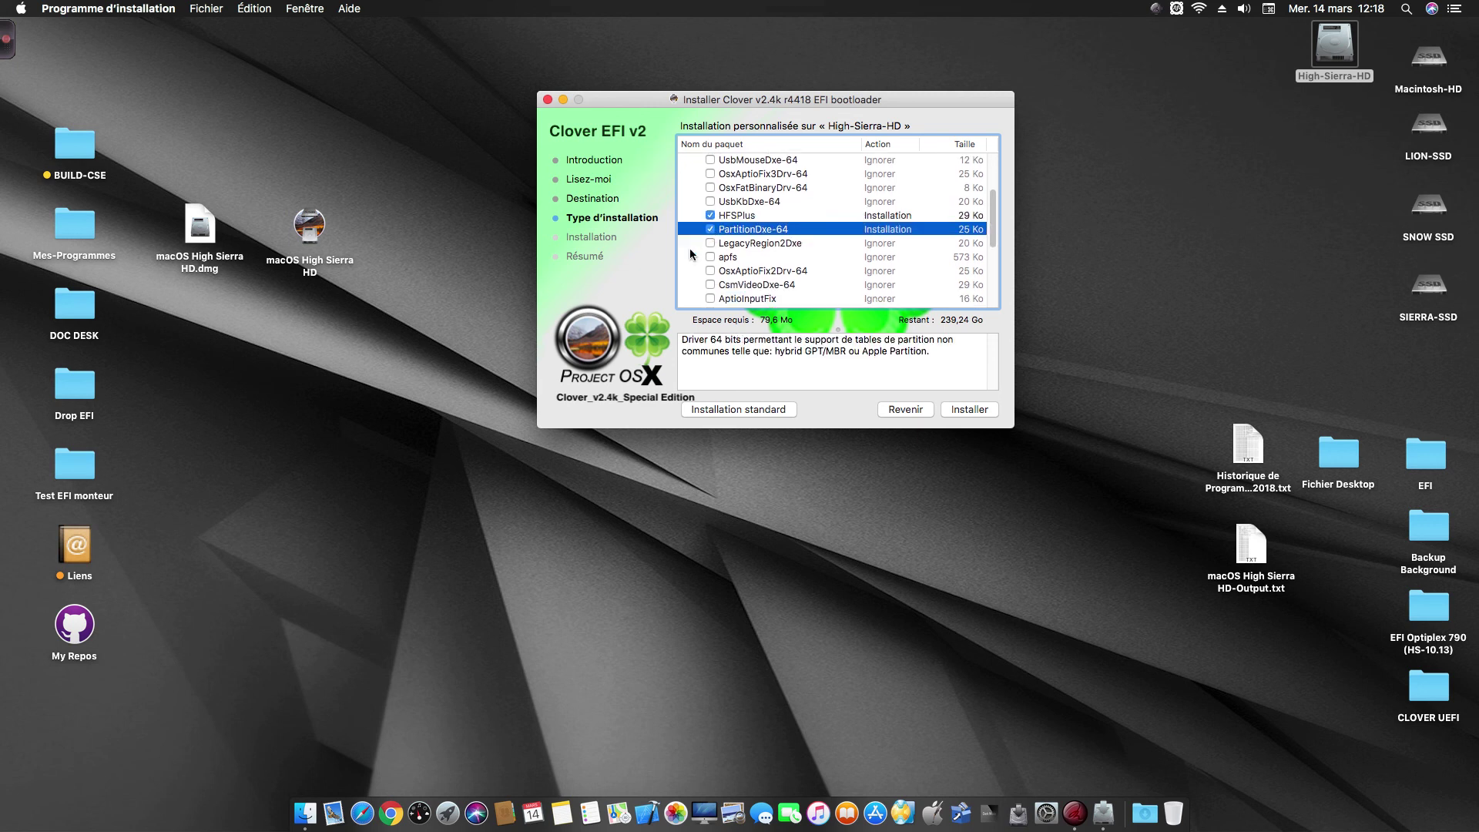
pyautogui.click(709, 258)
pyautogui.scroll(-2, 684, 263)
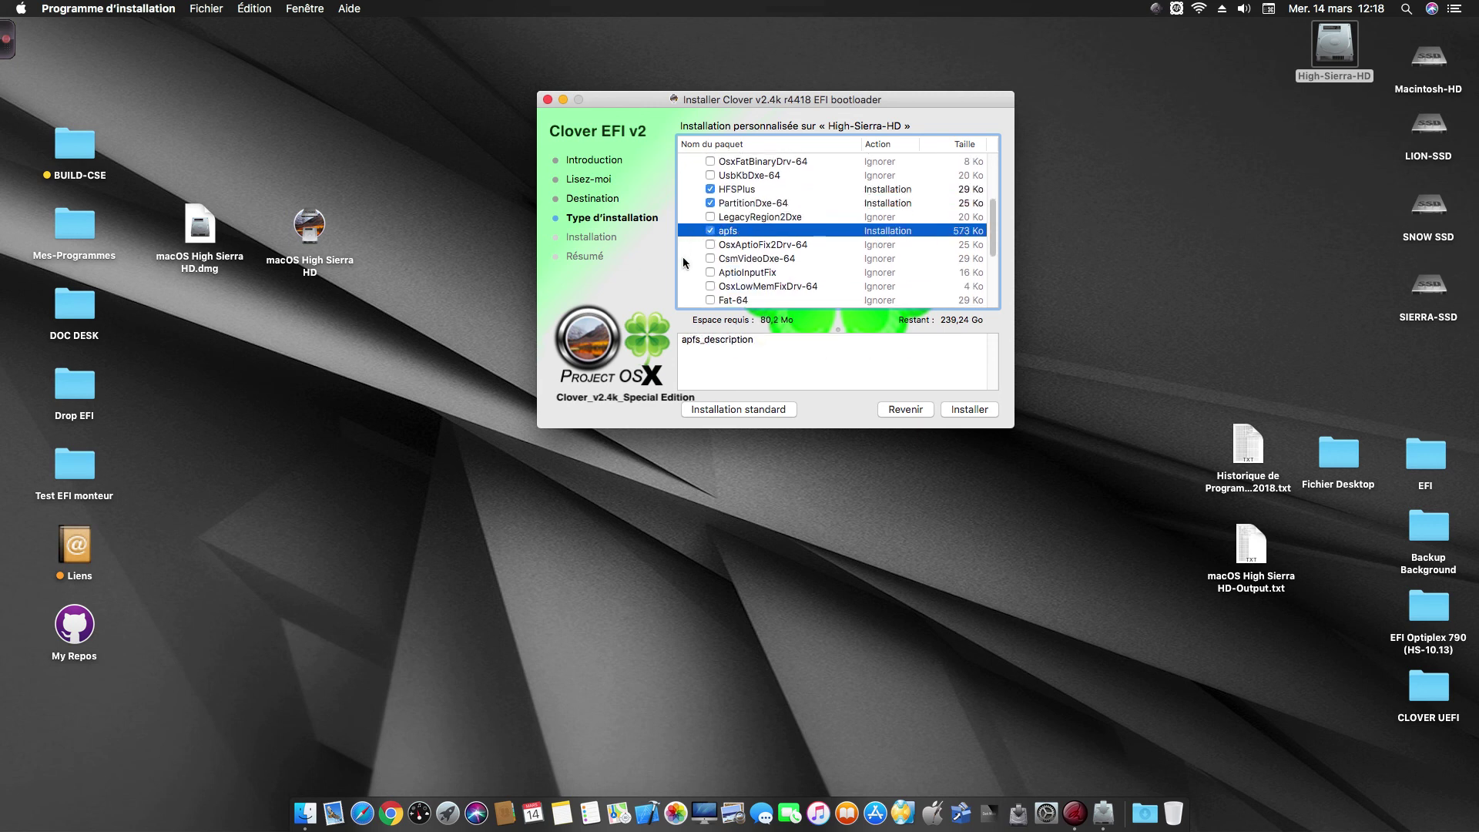
pyautogui.scroll(-3, 683, 263)
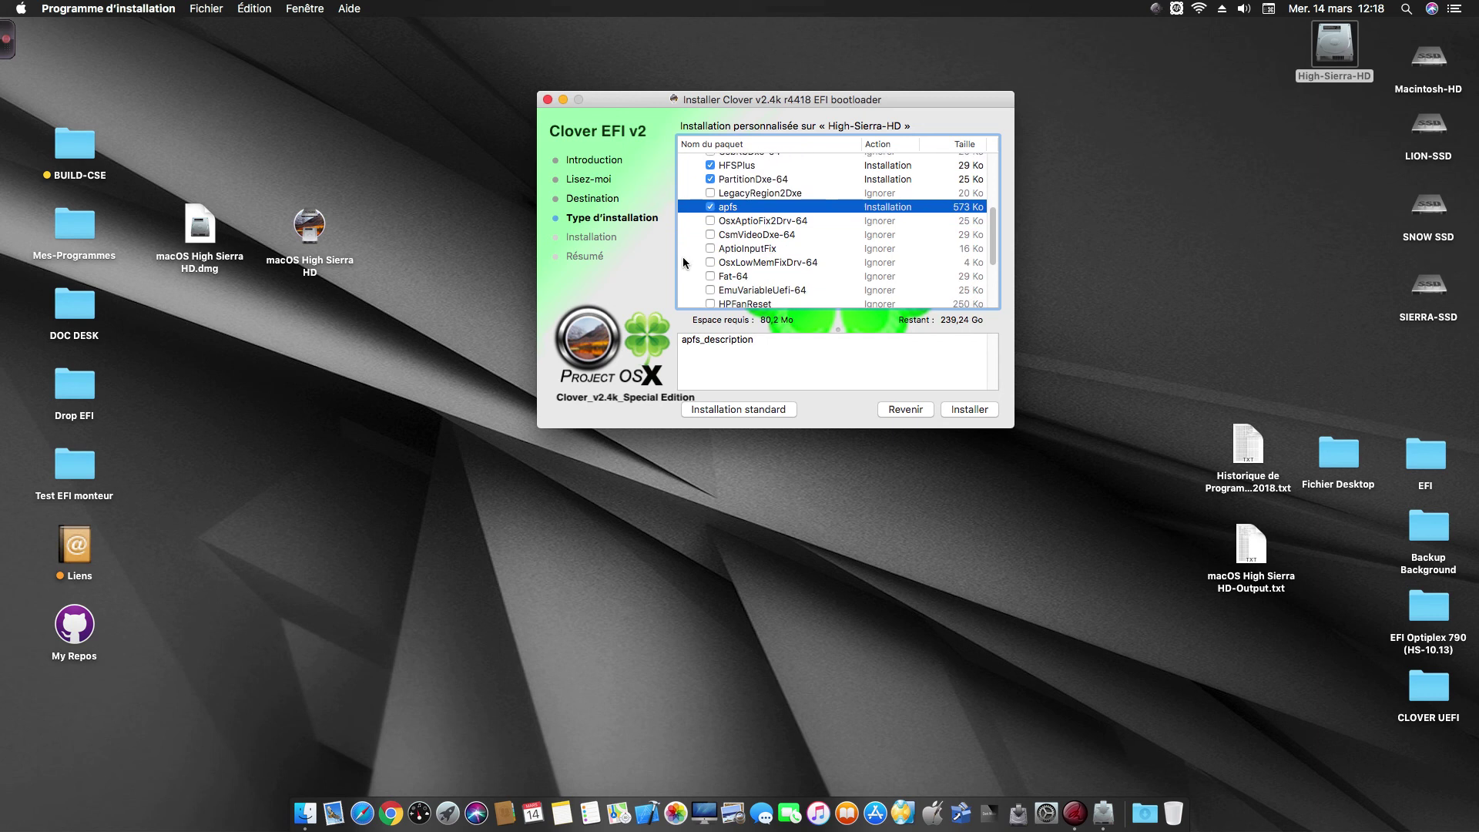
pyautogui.scroll(-3, 683, 263)
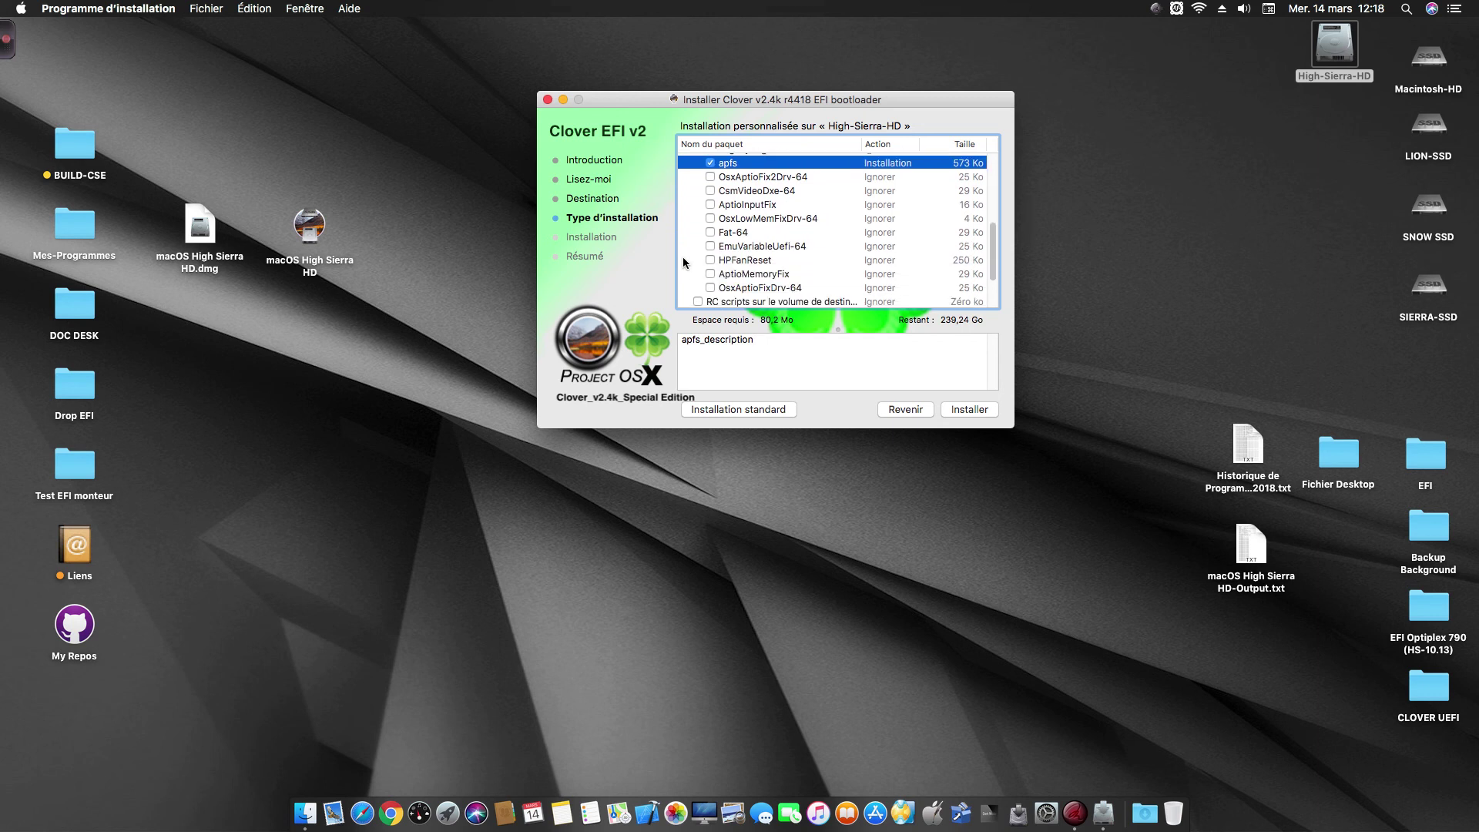
pyautogui.scroll(-3, 684, 263)
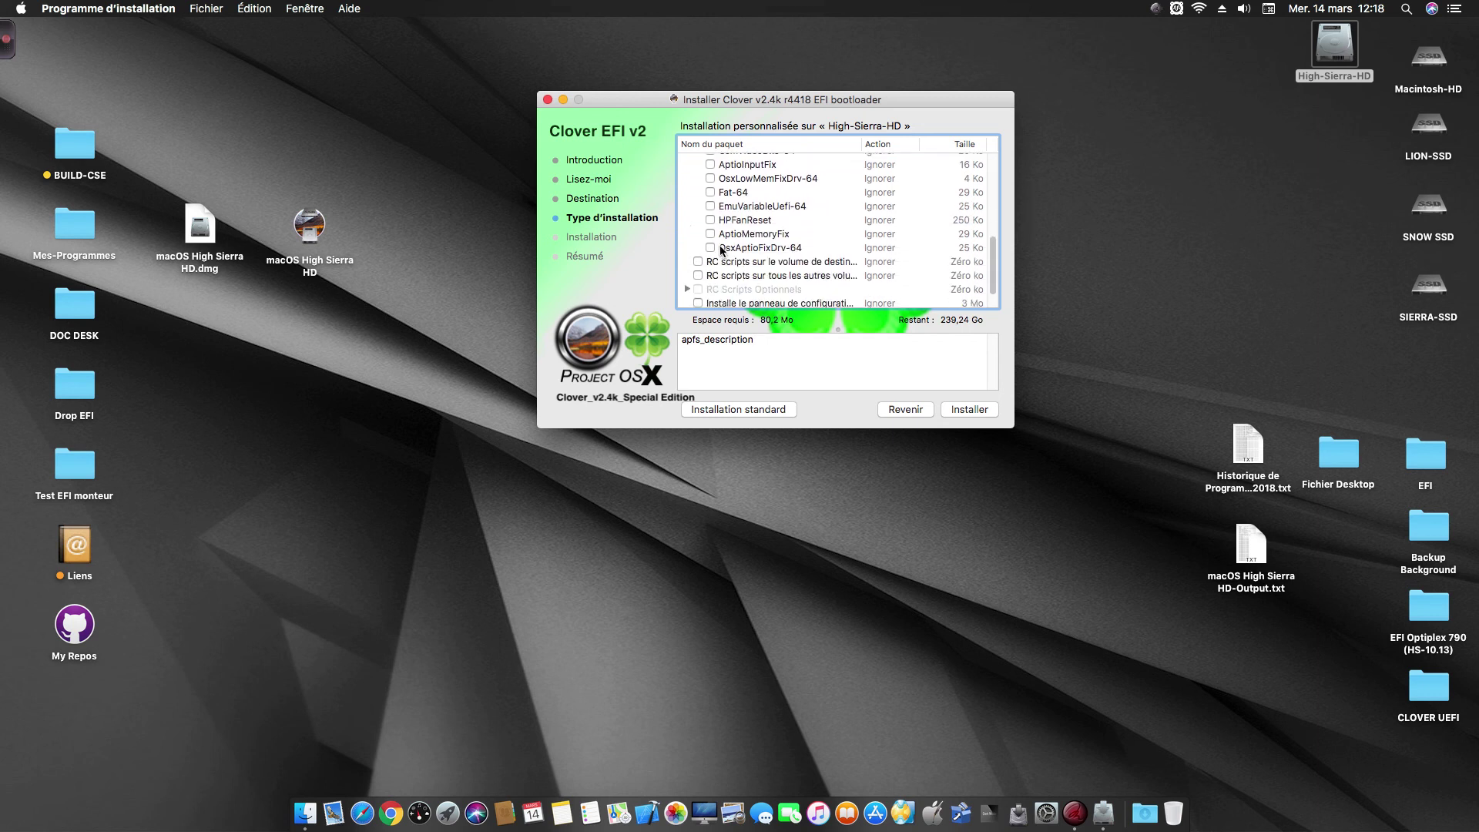
pyautogui.click(711, 247)
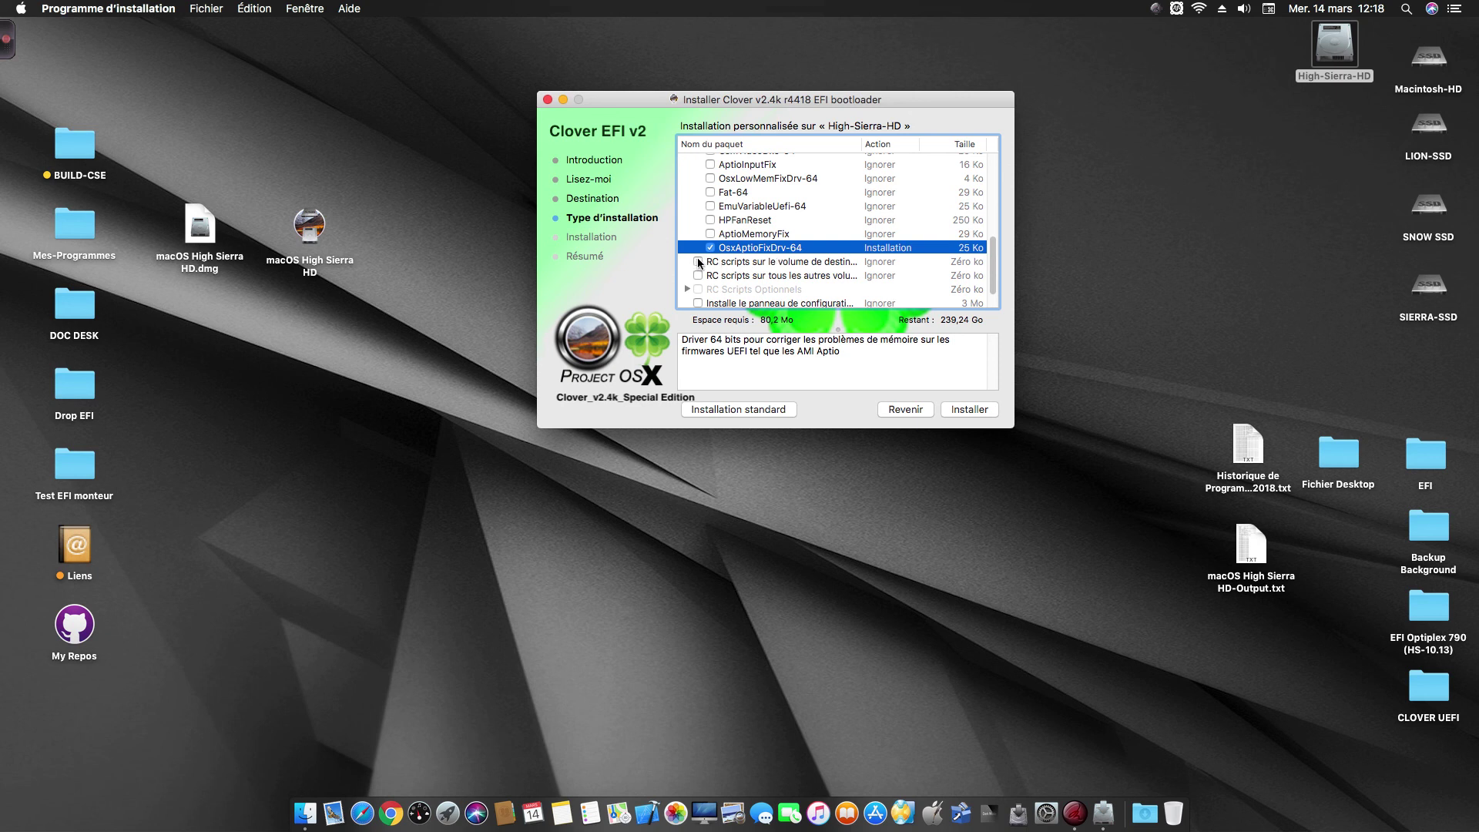
# Select Clover's configuration panel and the RC scripts on the destination volume for installation.
pyautogui.scroll(-2, 718, 265)
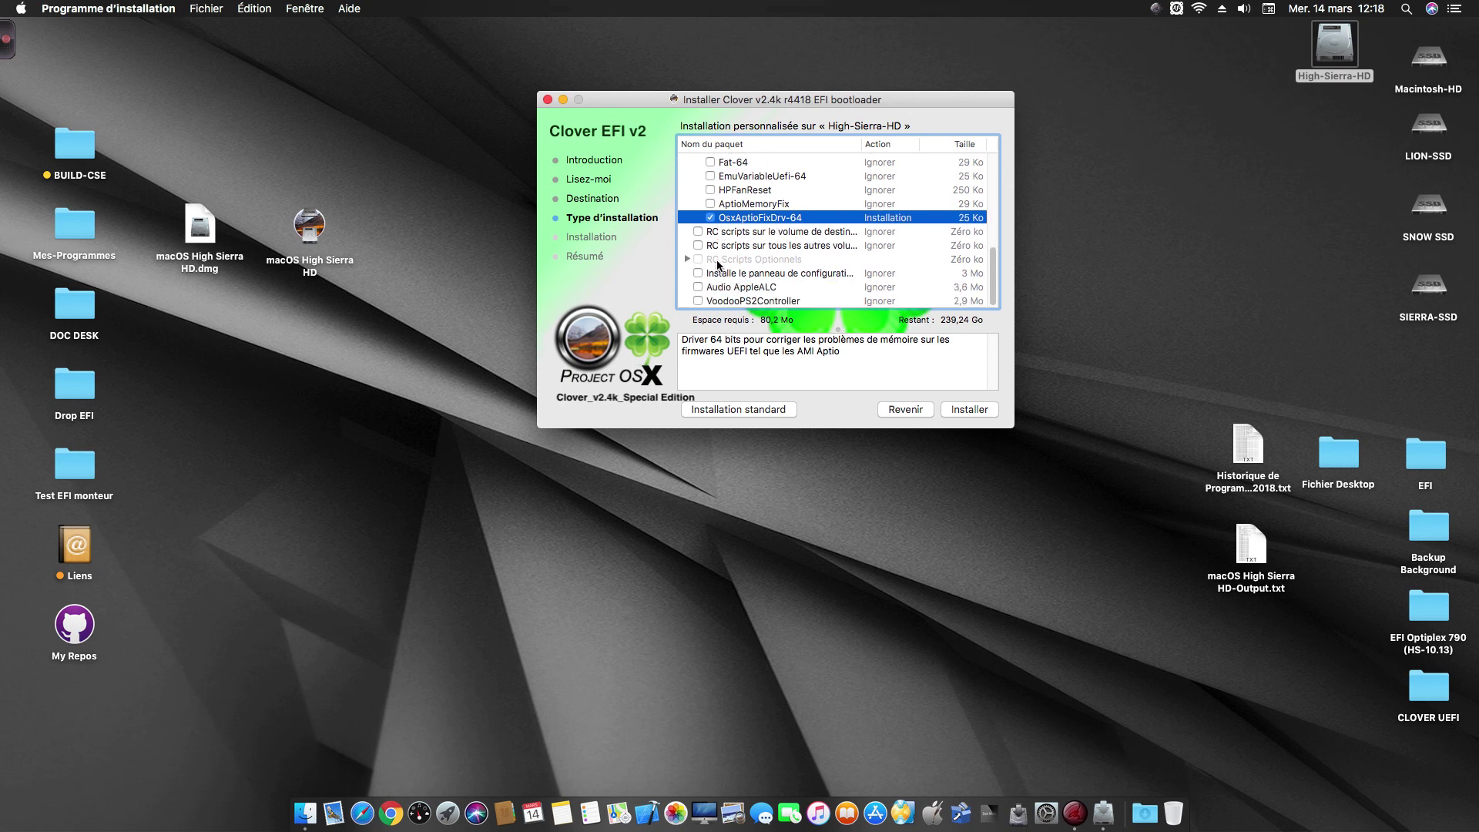
pyautogui.click(698, 273)
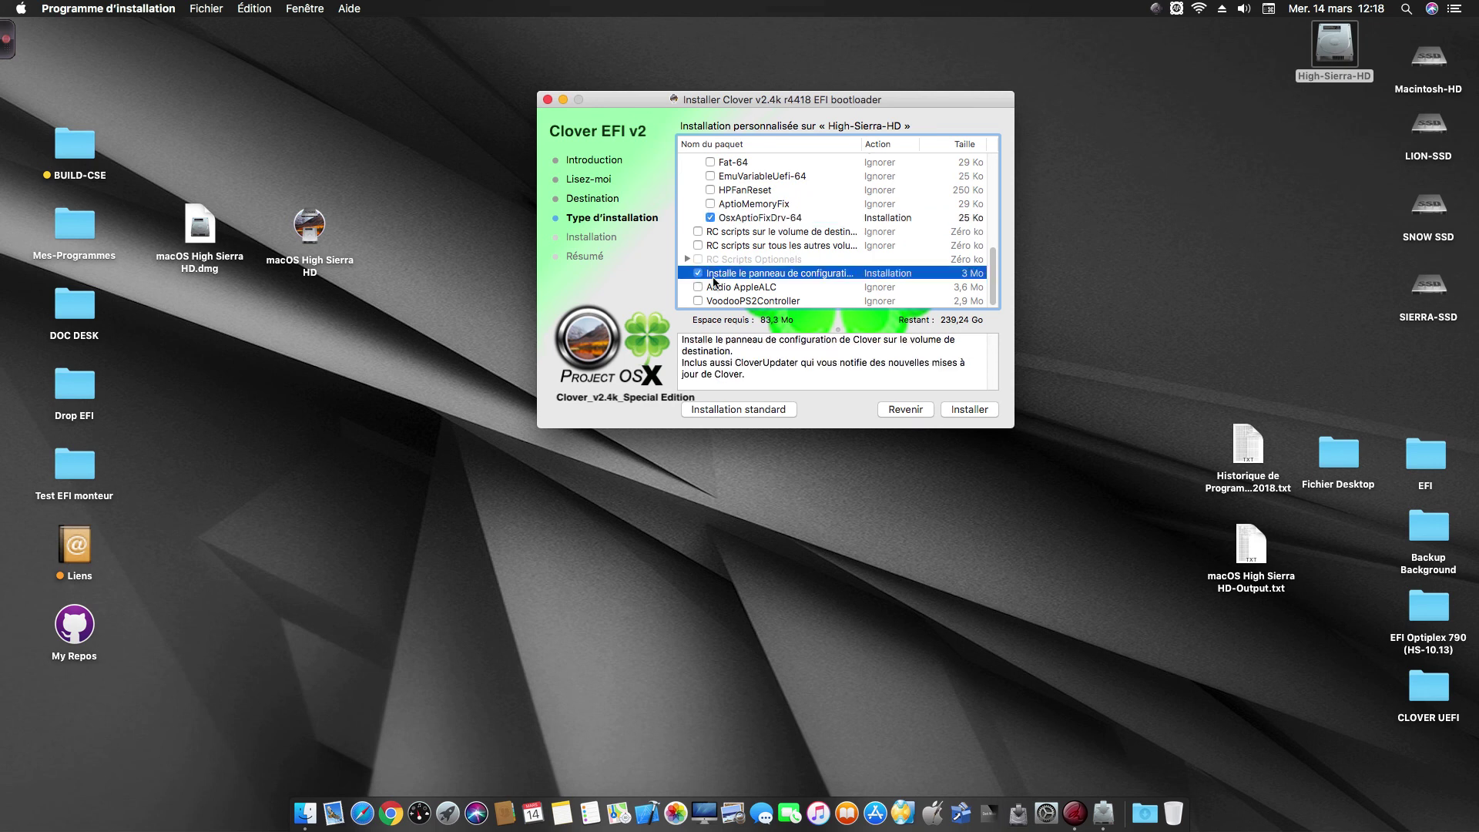
pyautogui.click(699, 232)
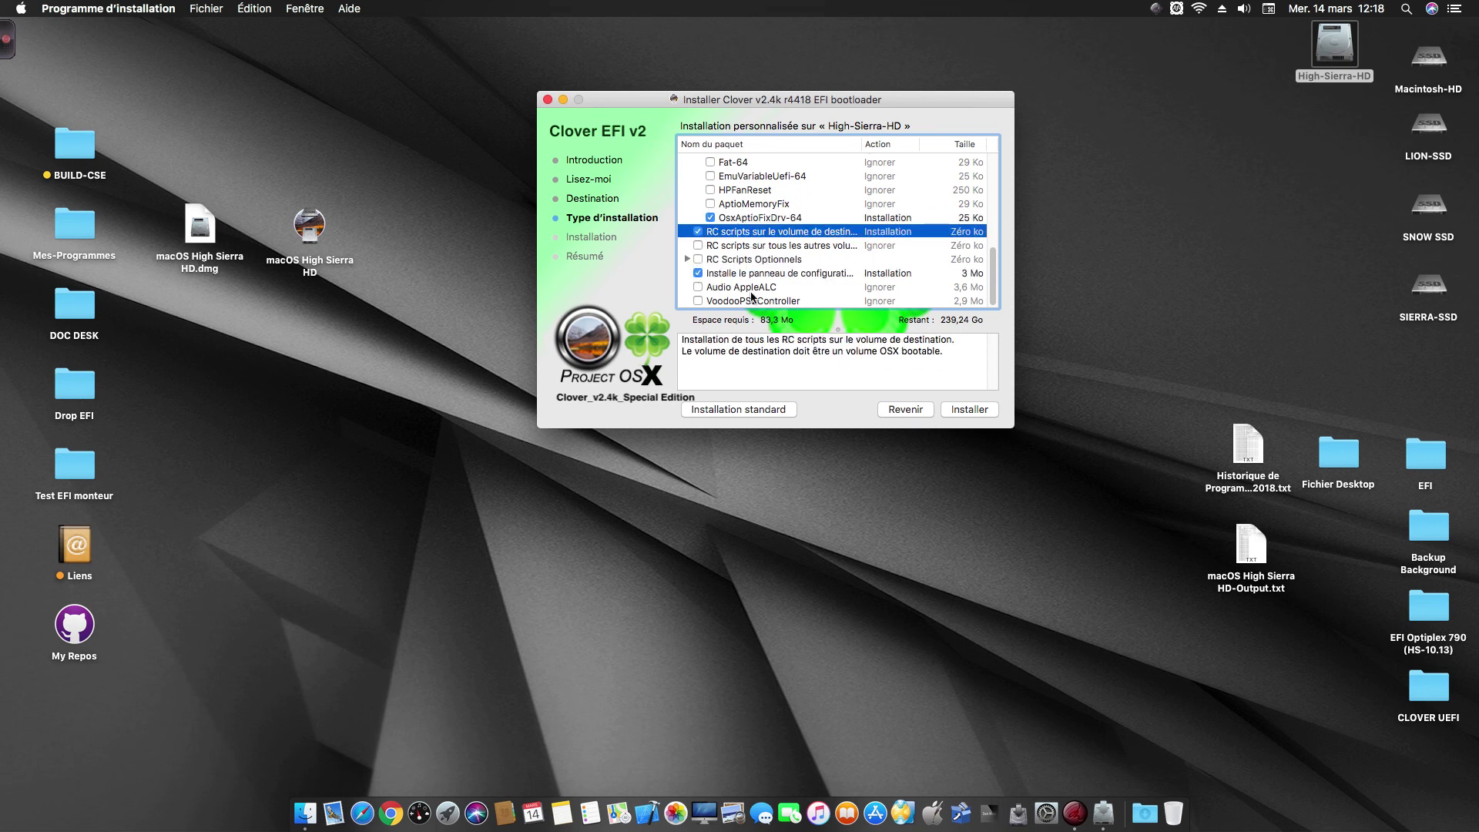
# Review the selected packages and deselect the RC scripts on the destination volume.
pyautogui.scroll(1, 752, 297)
pyautogui.scroll(5, 753, 297)
pyautogui.scroll(3, 752, 297)
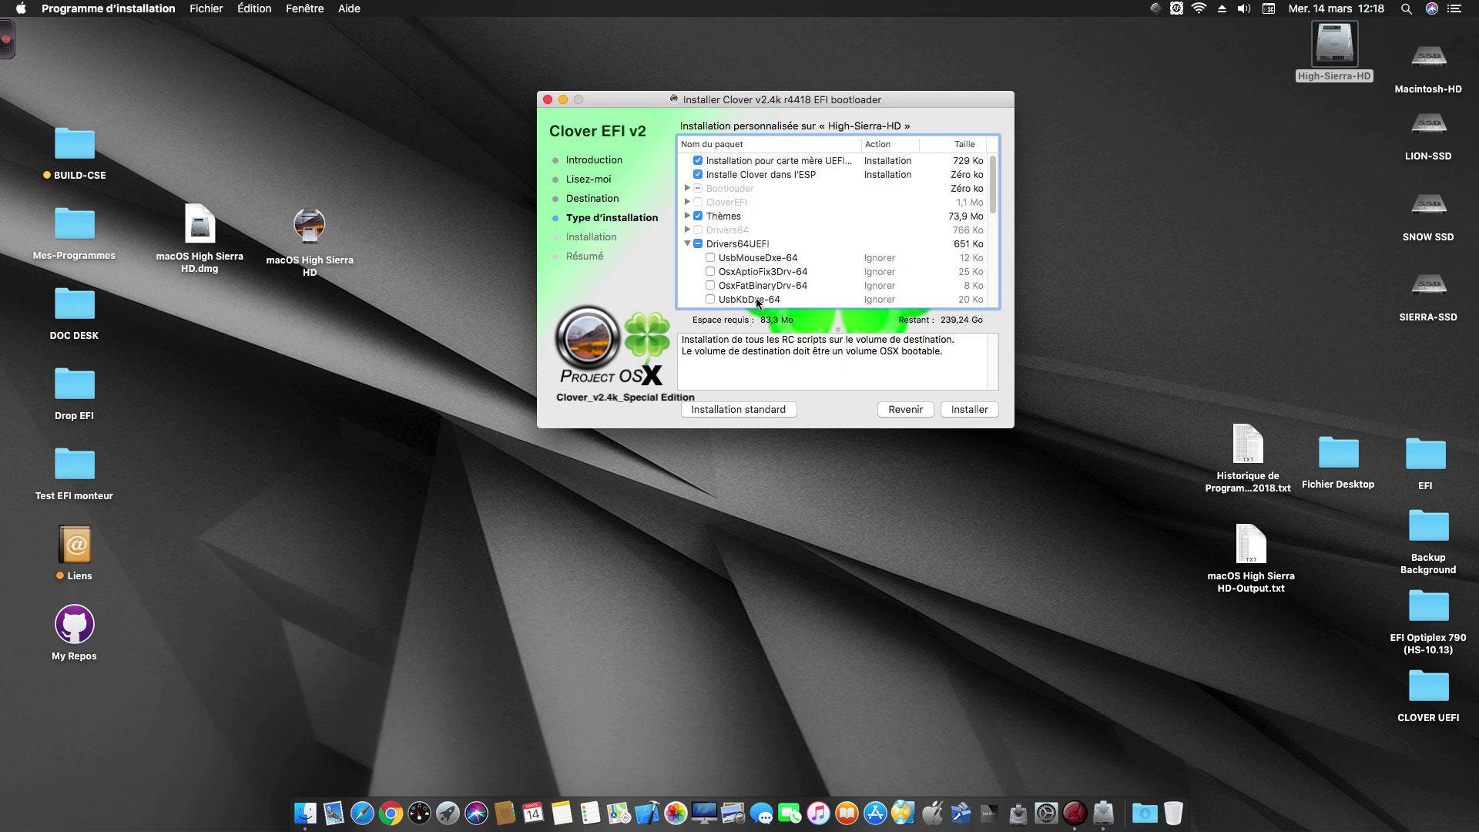
pyautogui.scroll(-3, 758, 303)
pyautogui.scroll(3, 758, 303)
pyautogui.scroll(-5, 758, 303)
pyautogui.scroll(-5, 758, 303)
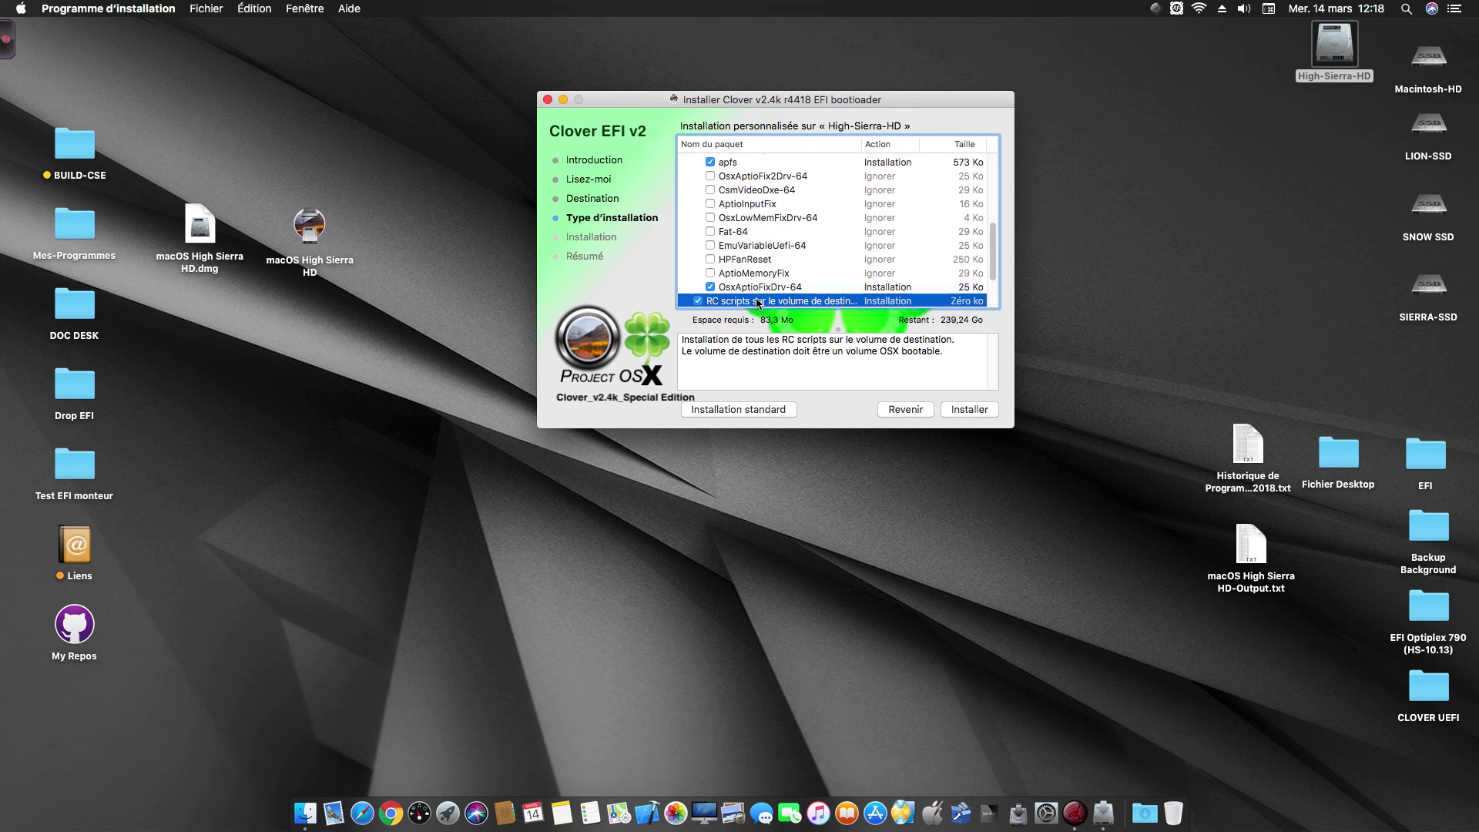
pyautogui.scroll(-1, 758, 303)
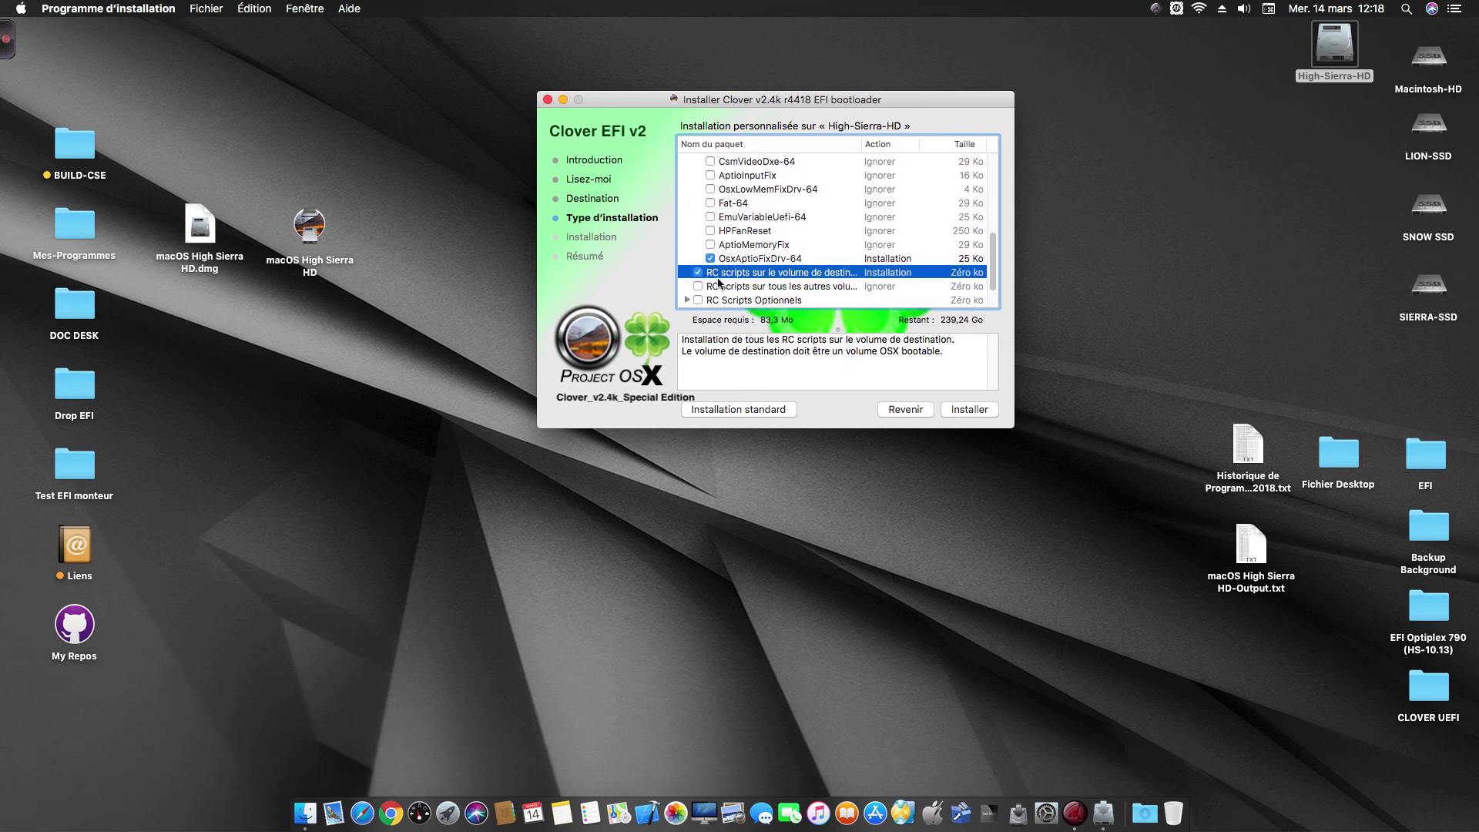
pyautogui.click(699, 272)
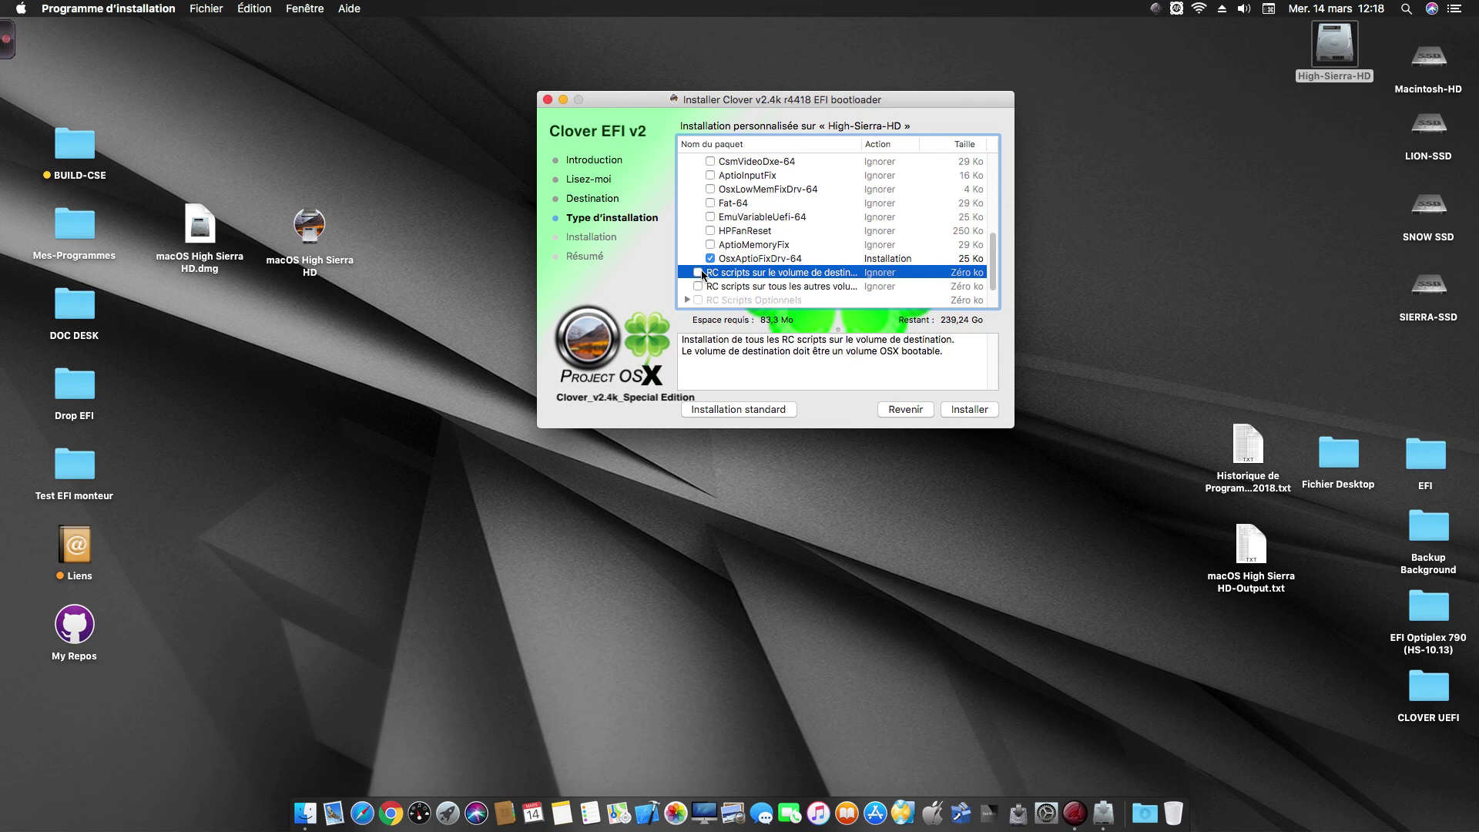
# Deselect the UEFI motherboard installation package (Installation pour carte mère UEFI).
pyautogui.scroll(5, 701, 275)
pyautogui.scroll(2, 703, 275)
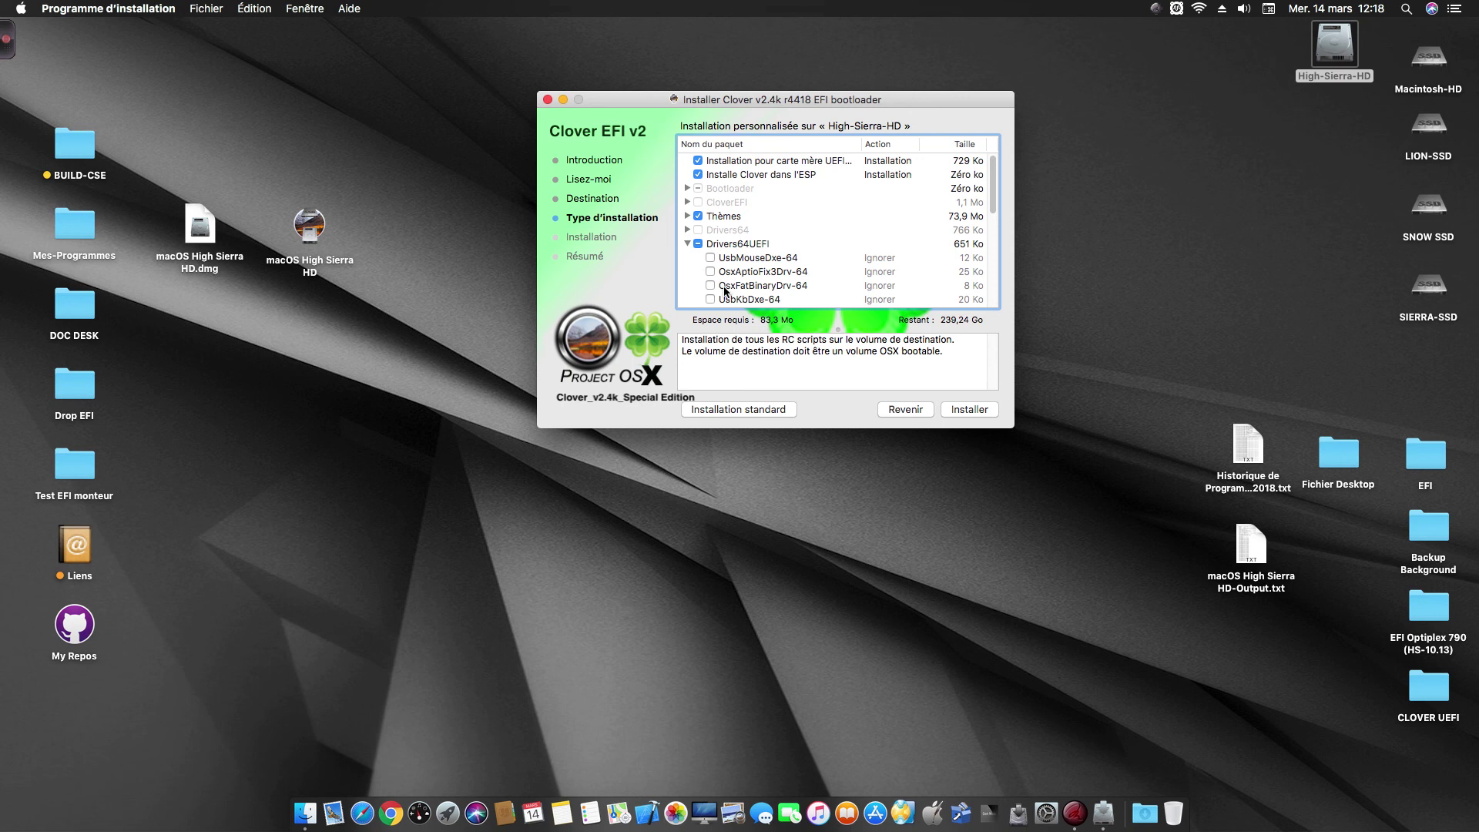
pyautogui.moveTo(624, 97); pyautogui.dragTo(605, 92)
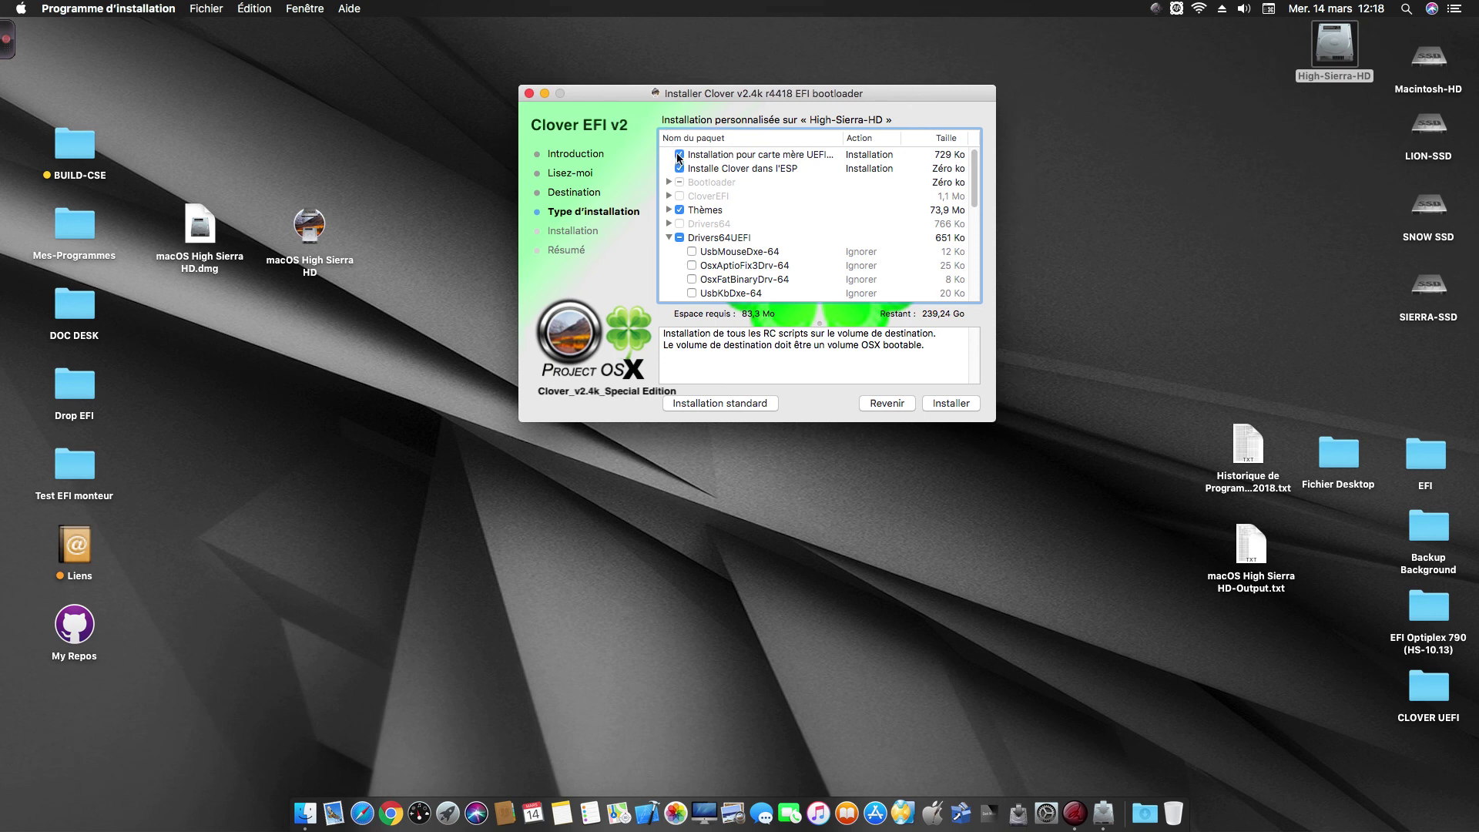
pyautogui.click(679, 155)
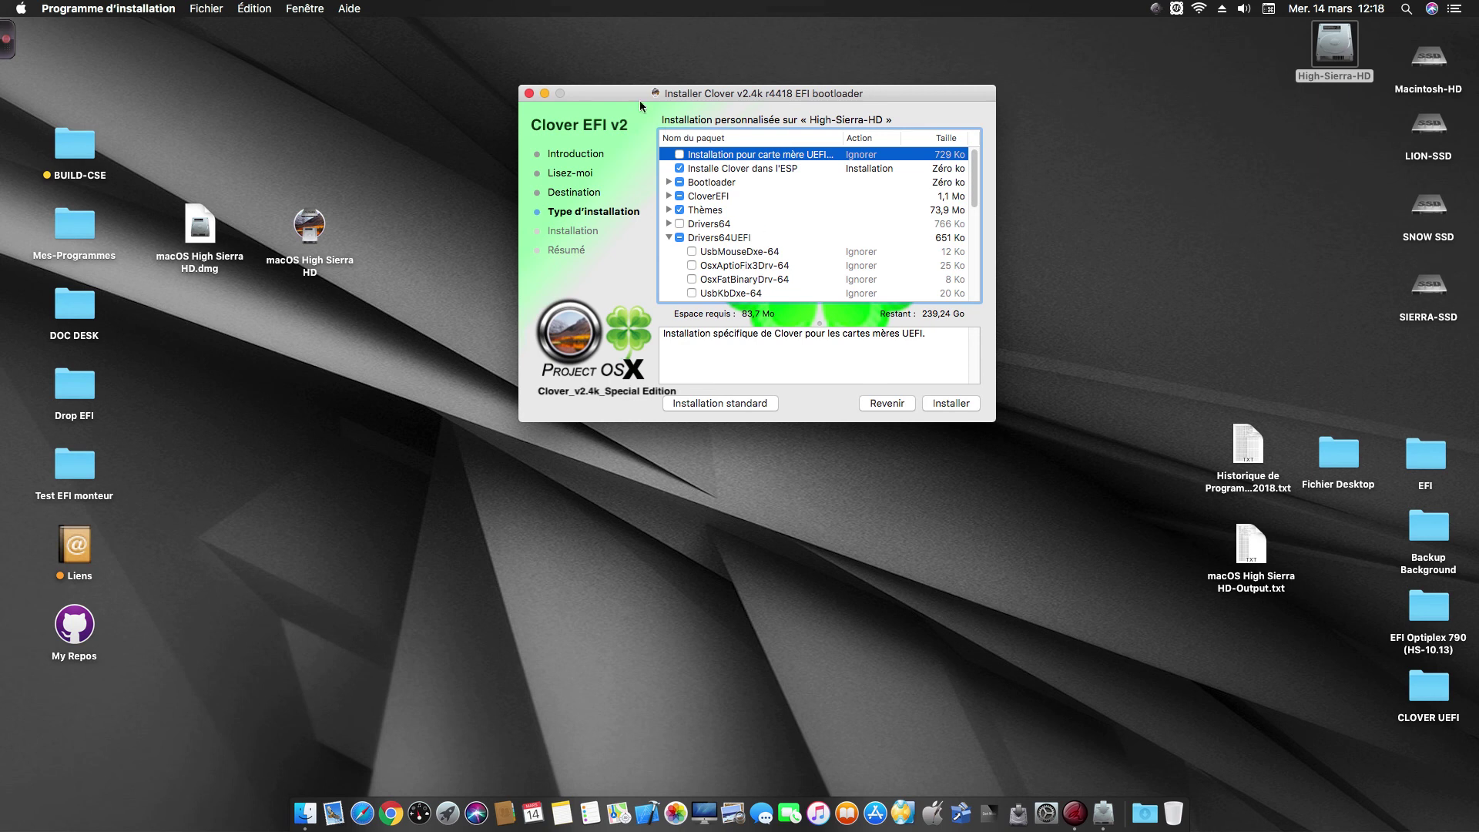
# Check the description of installing Clover in the ESP and set the Bootloader option to boot0af in the MBR.
pyautogui.moveTo(626, 88); pyautogui.dragTo(614, 76)
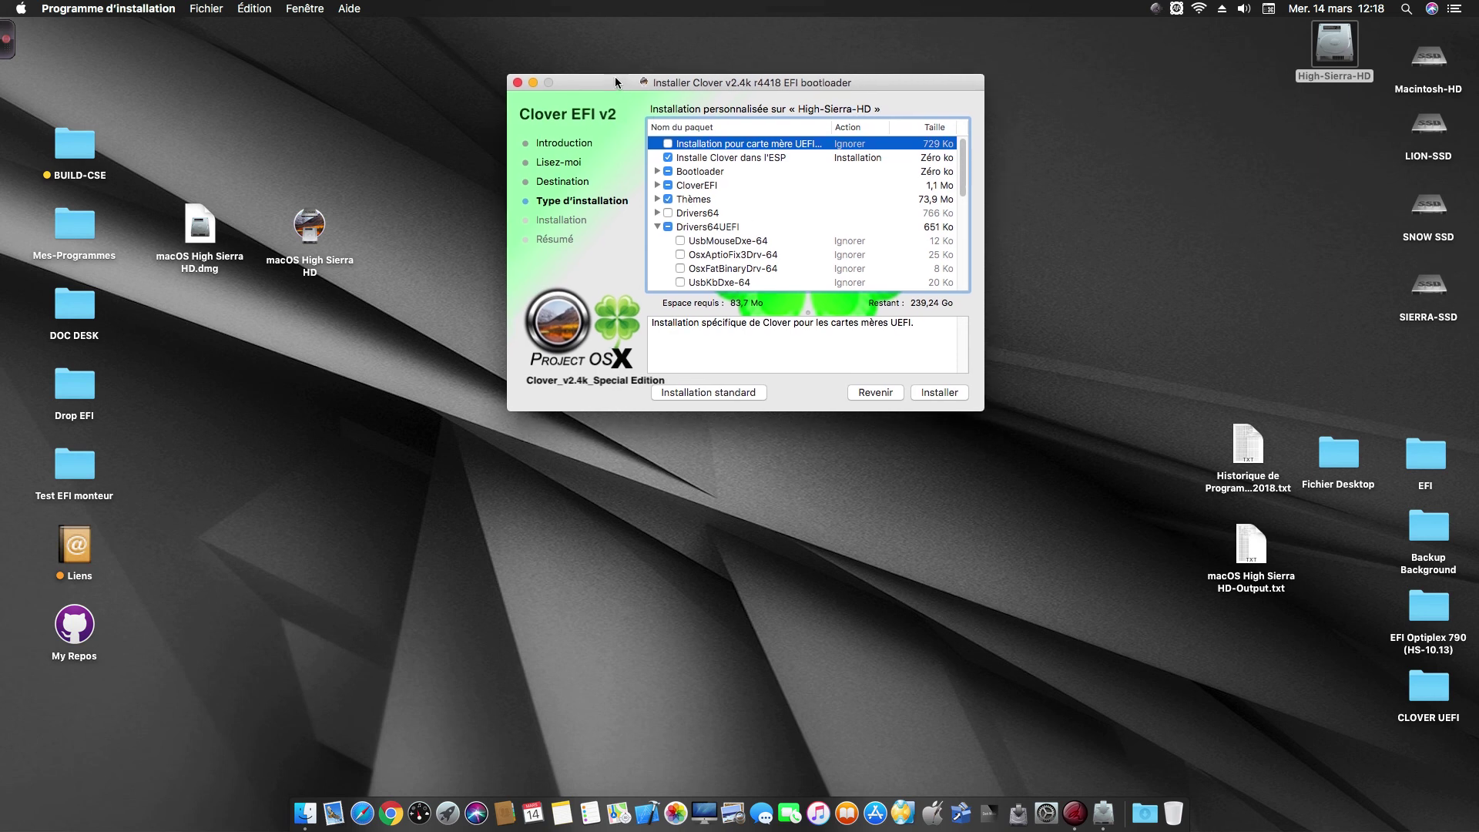
pyautogui.click(742, 157)
pyautogui.click(656, 170)
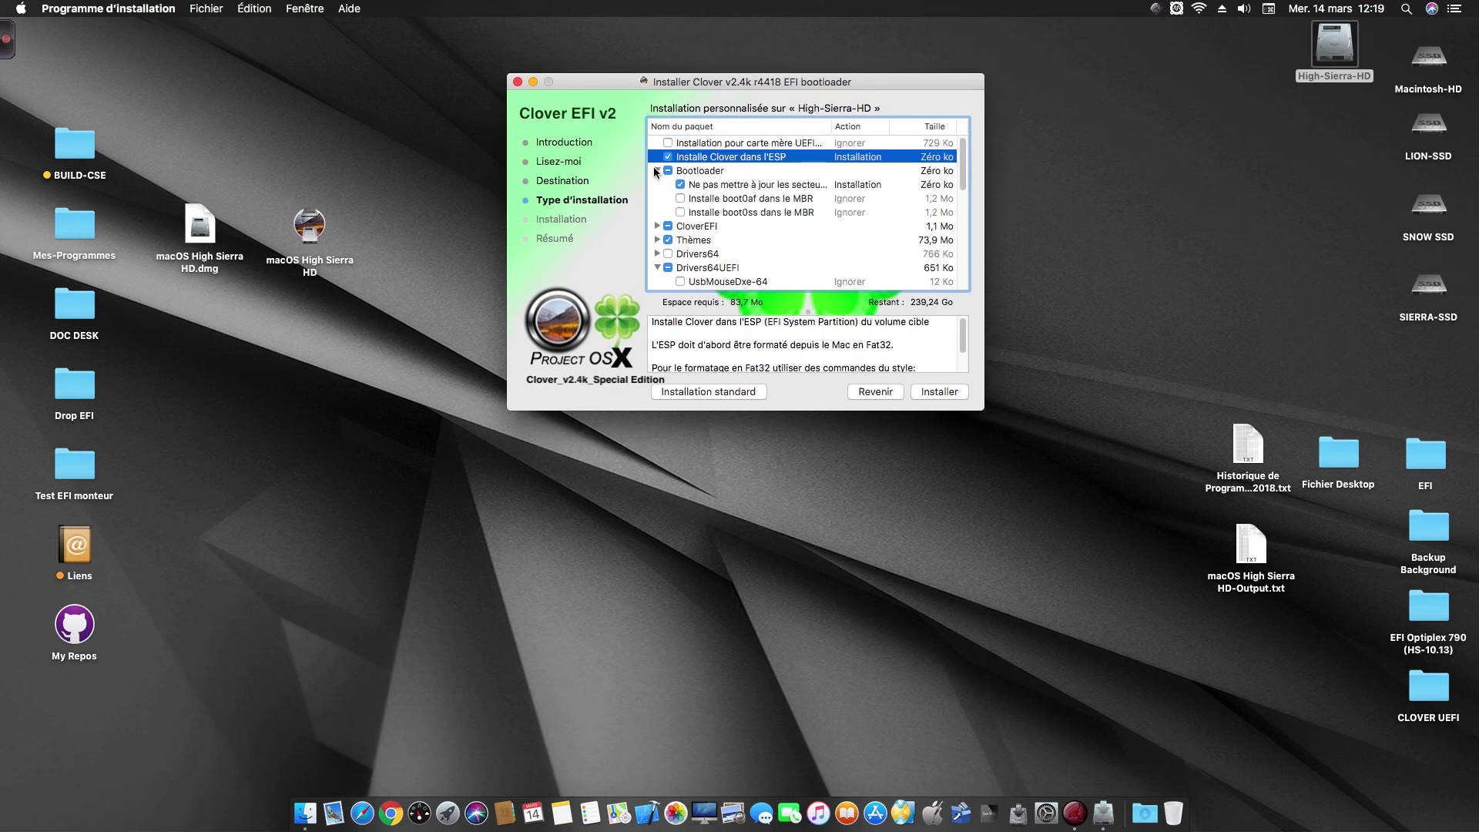
pyautogui.click(680, 198)
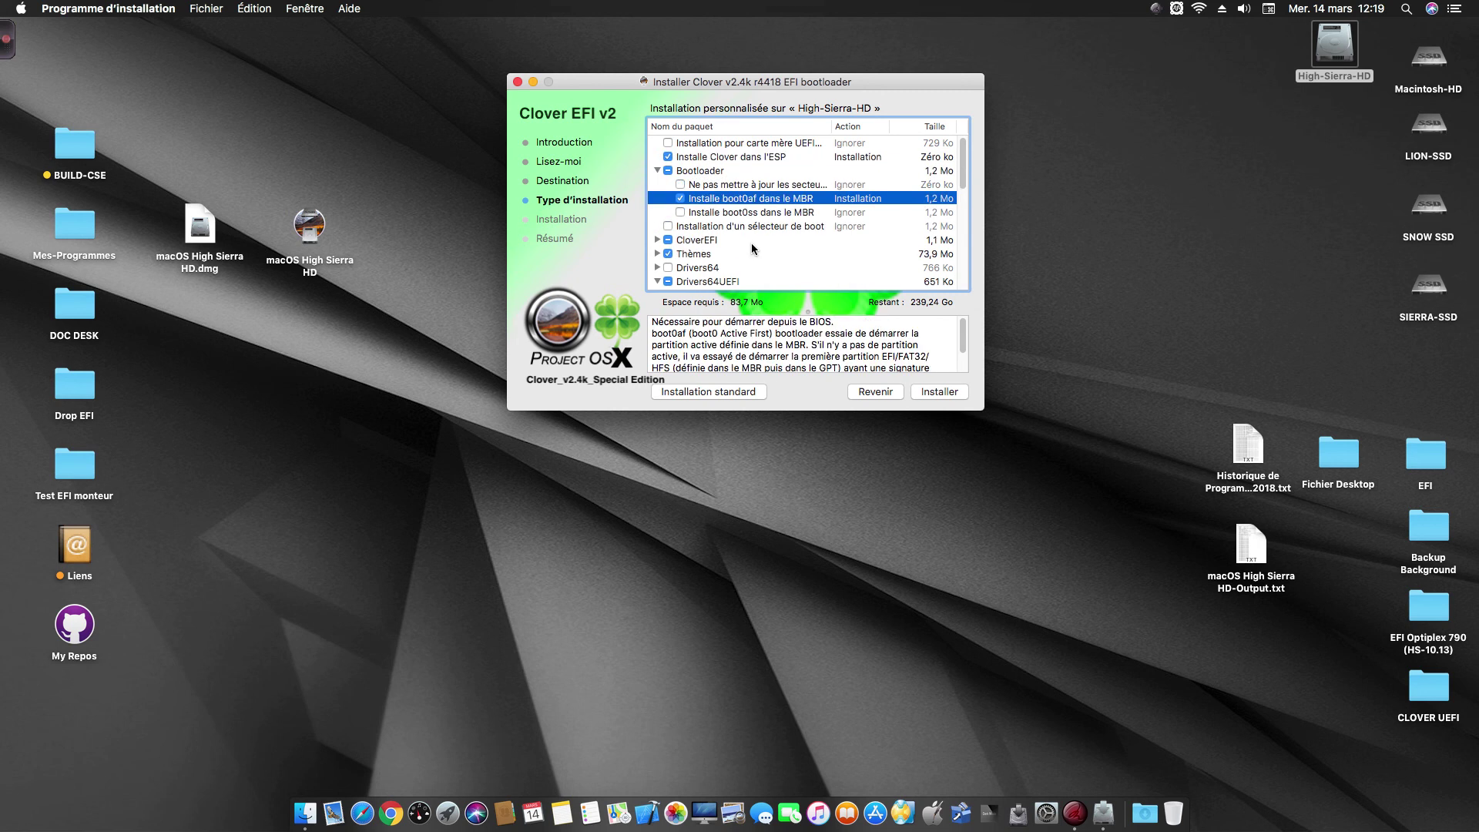
# Check the CloverEFI 64-bits SATA option and select the whole Drivers64 package for installation.
pyautogui.click(656, 238)
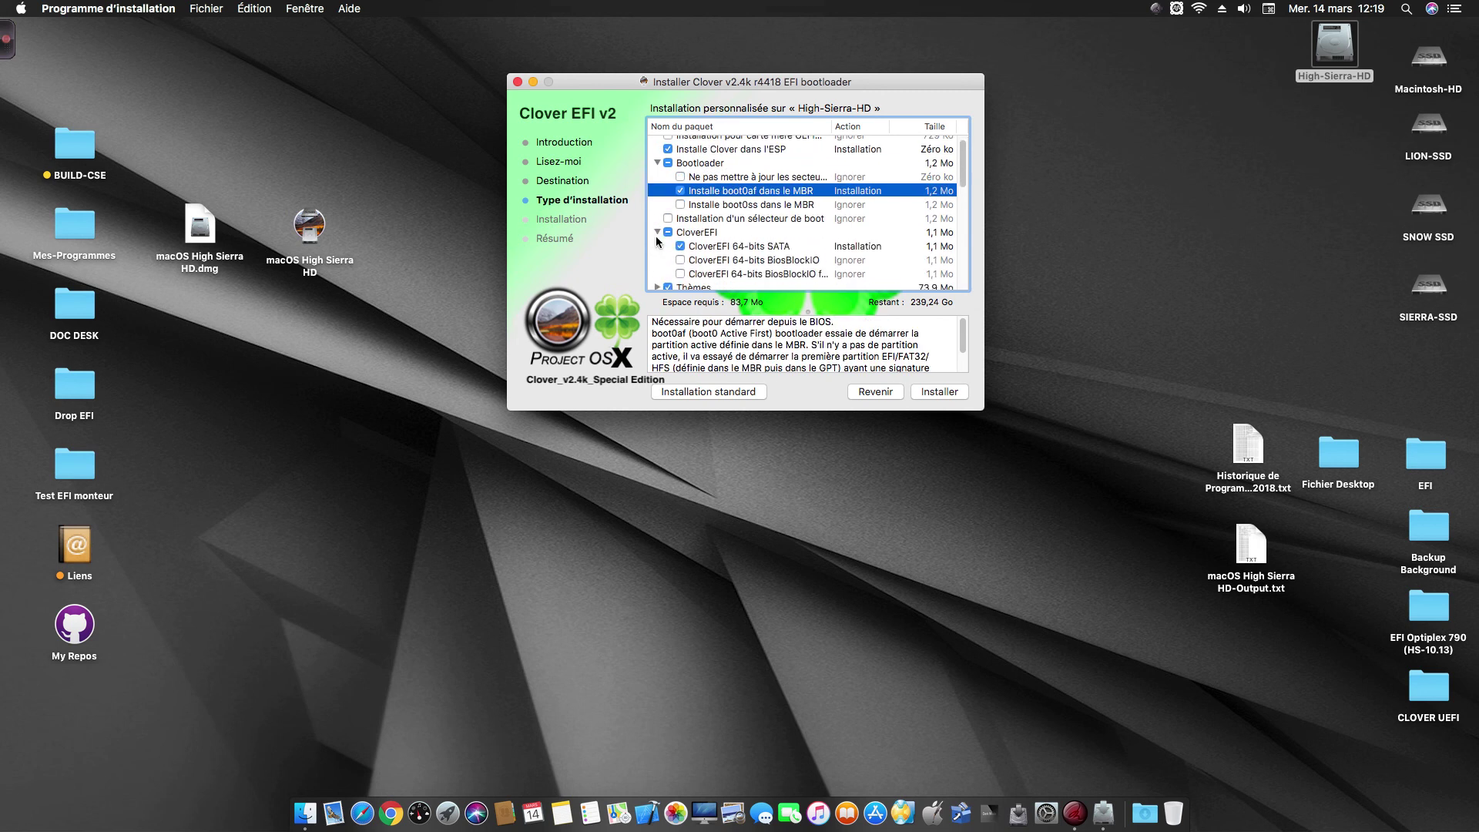
pyautogui.click(763, 245)
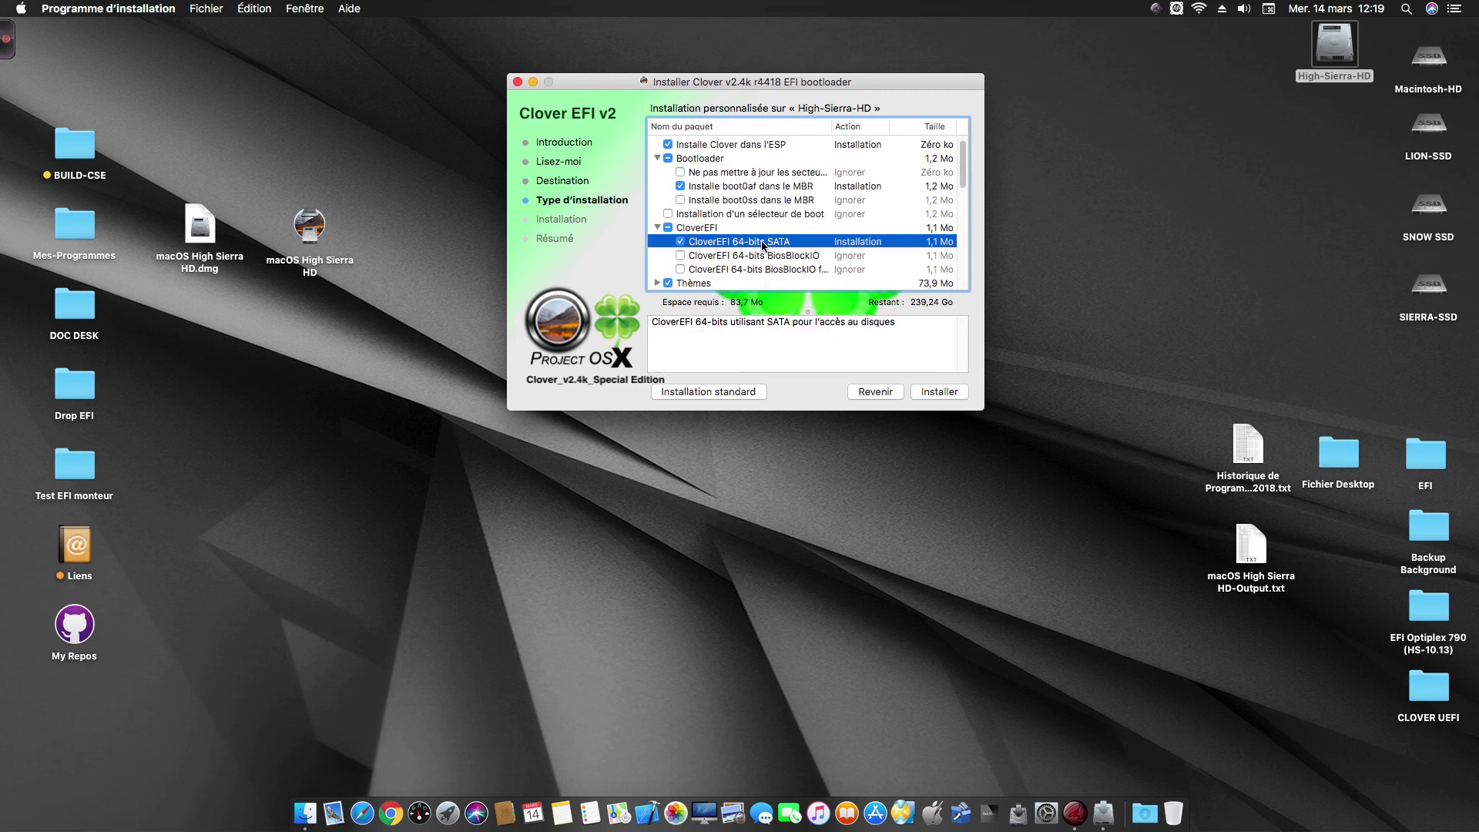
pyautogui.scroll(-3, 676, 254)
pyautogui.click(679, 254)
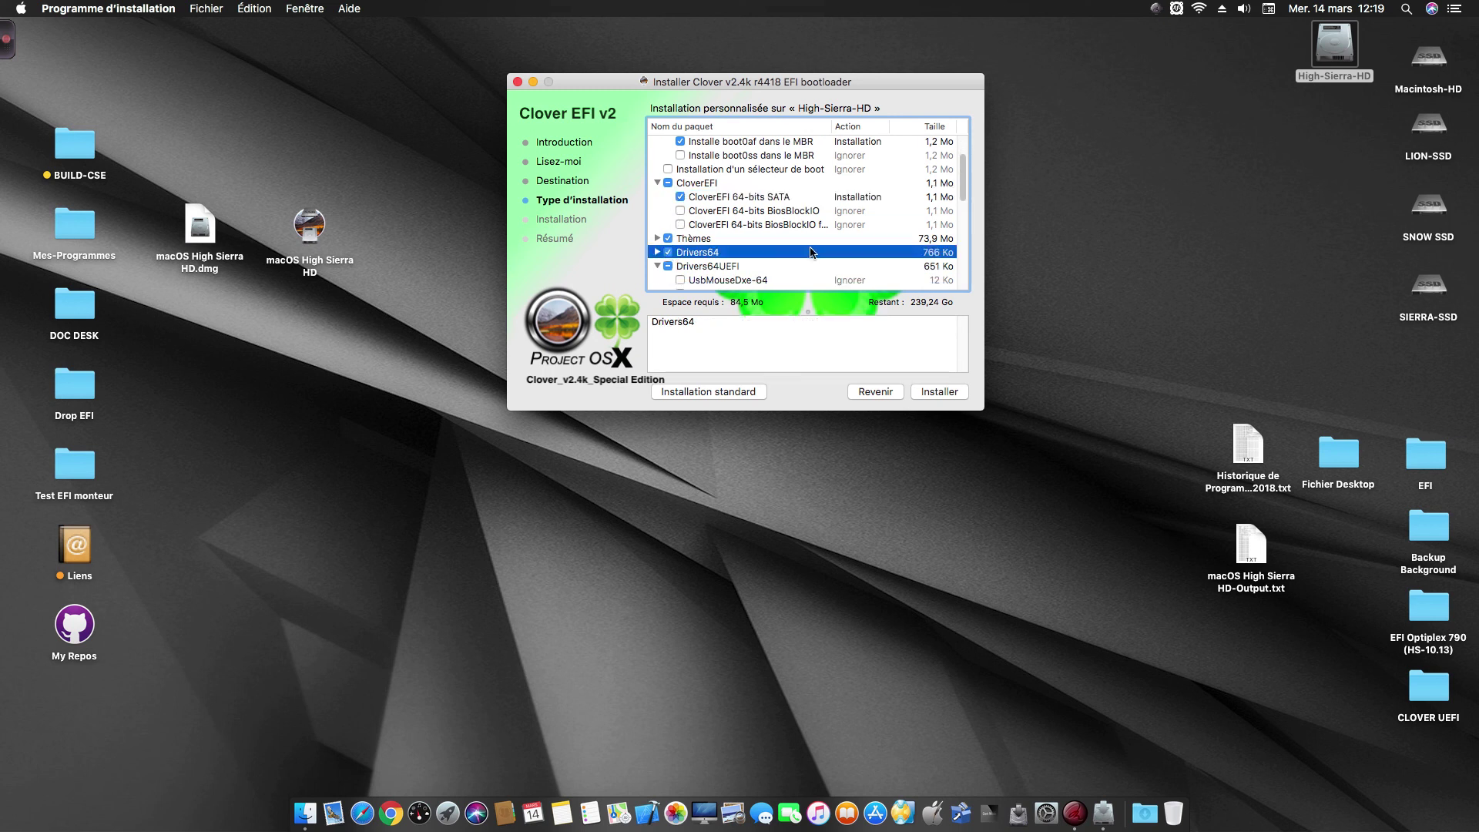
# Select the OsxLowMemFixDrv-64 and Fat-64 drivers in the Drivers64UEFI package group.
pyautogui.scroll(-1, 845, 251)
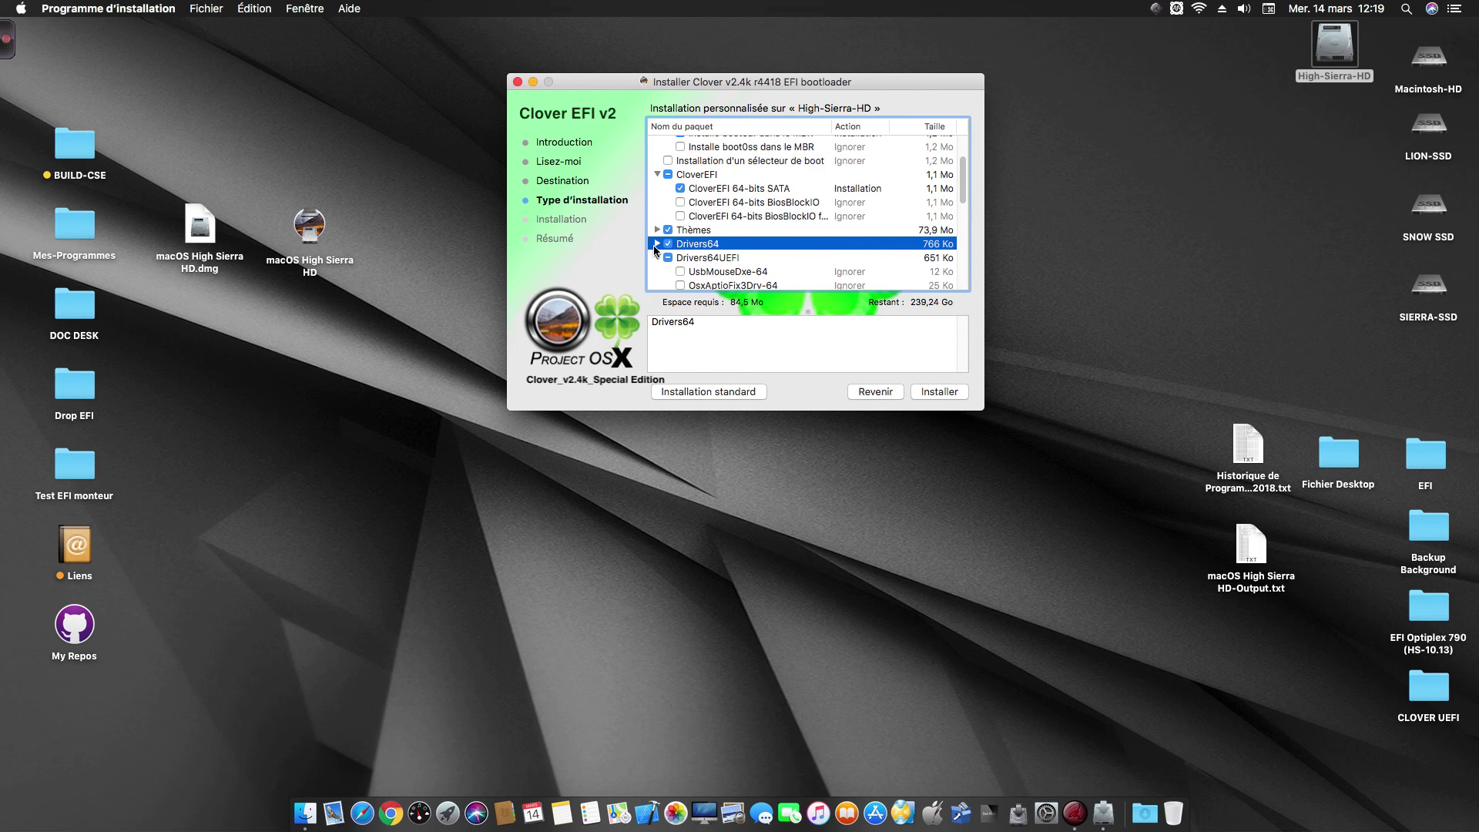
pyautogui.scroll(-3, 659, 259)
pyautogui.scroll(-3, 665, 263)
pyautogui.scroll(-3, 665, 266)
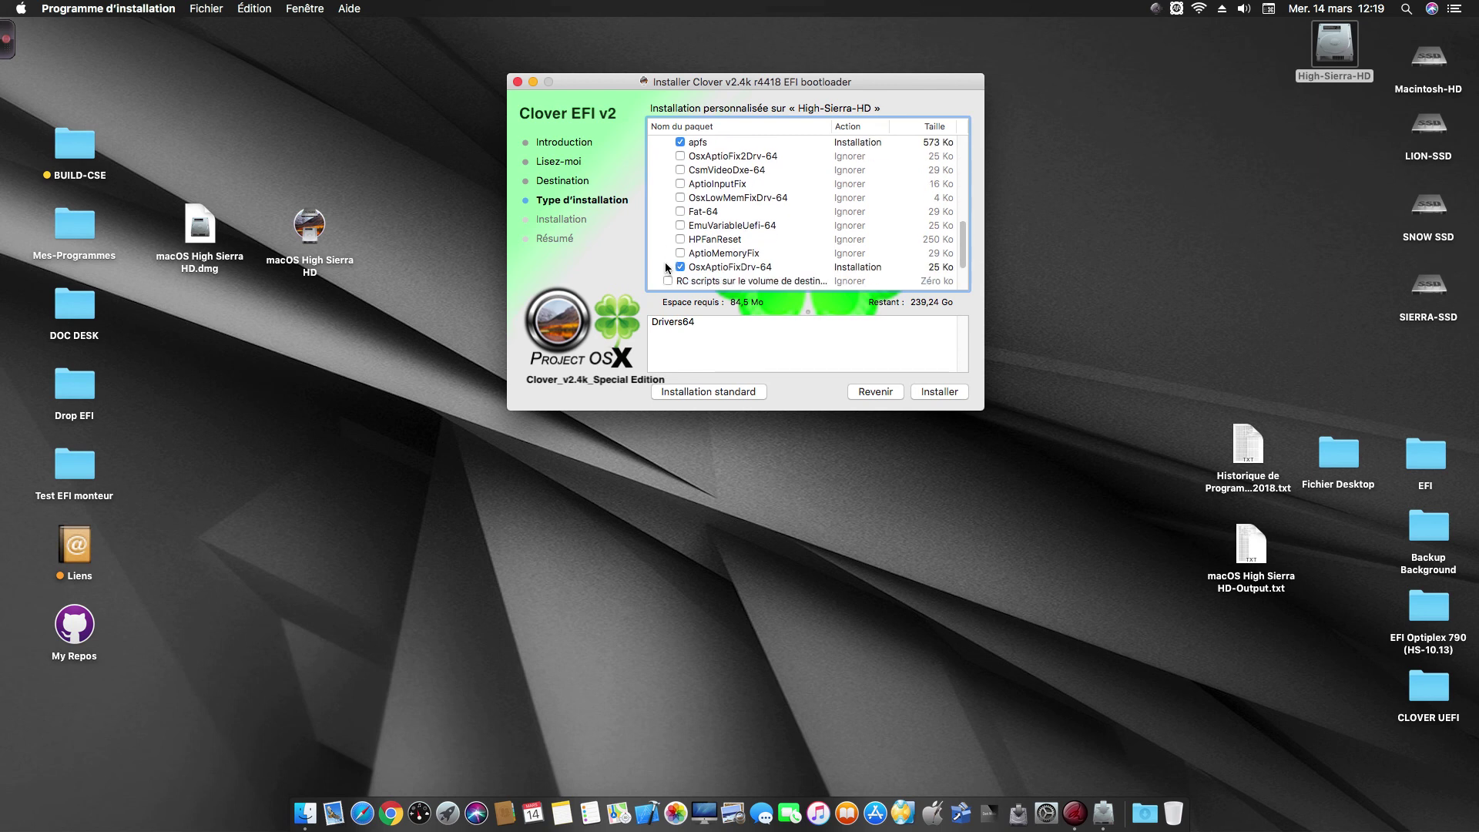
pyautogui.click(680, 197)
pyautogui.click(680, 211)
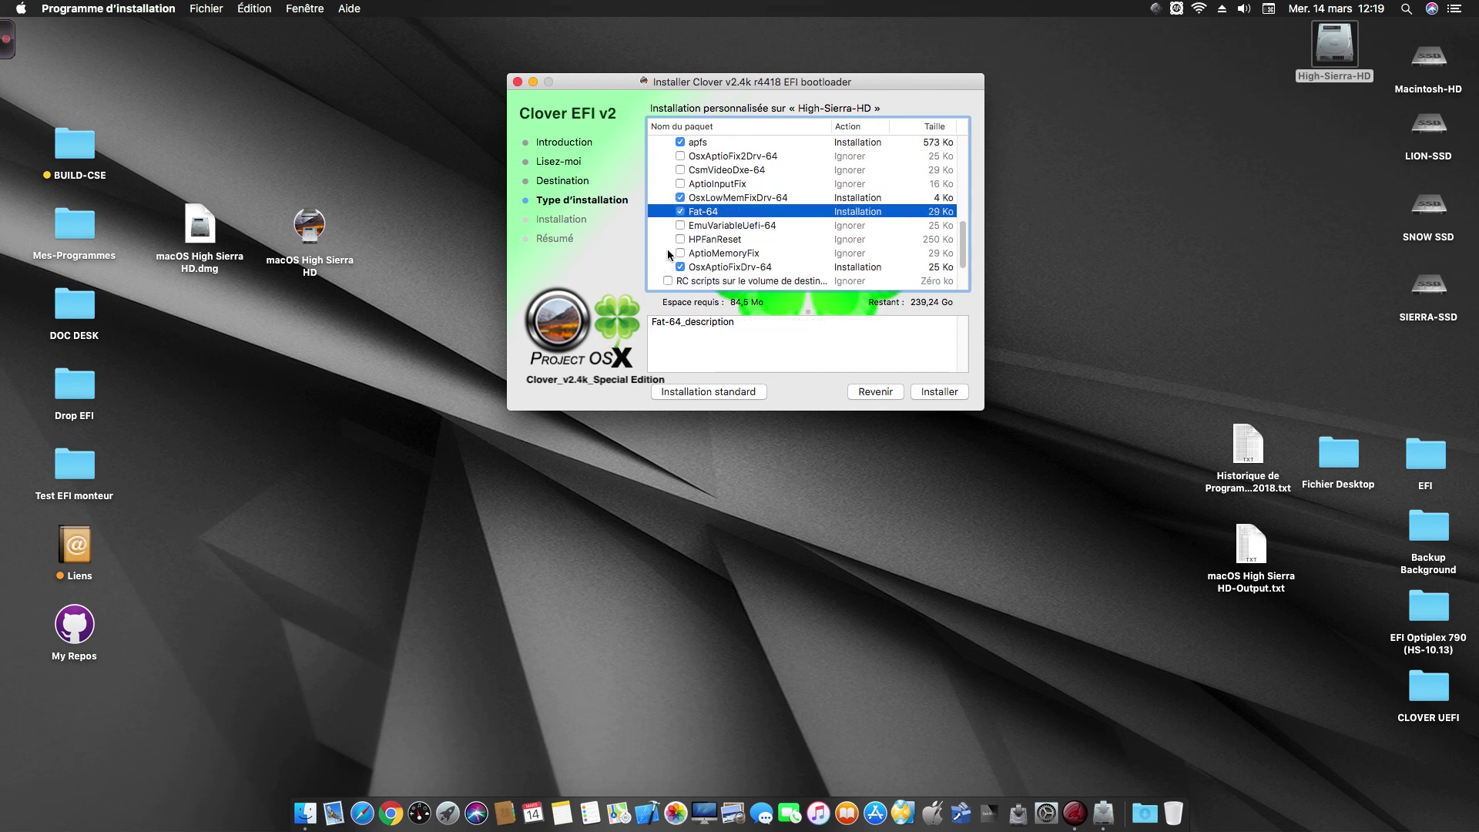
pyautogui.scroll(-1, 667, 248)
pyautogui.scroll(-2, 667, 251)
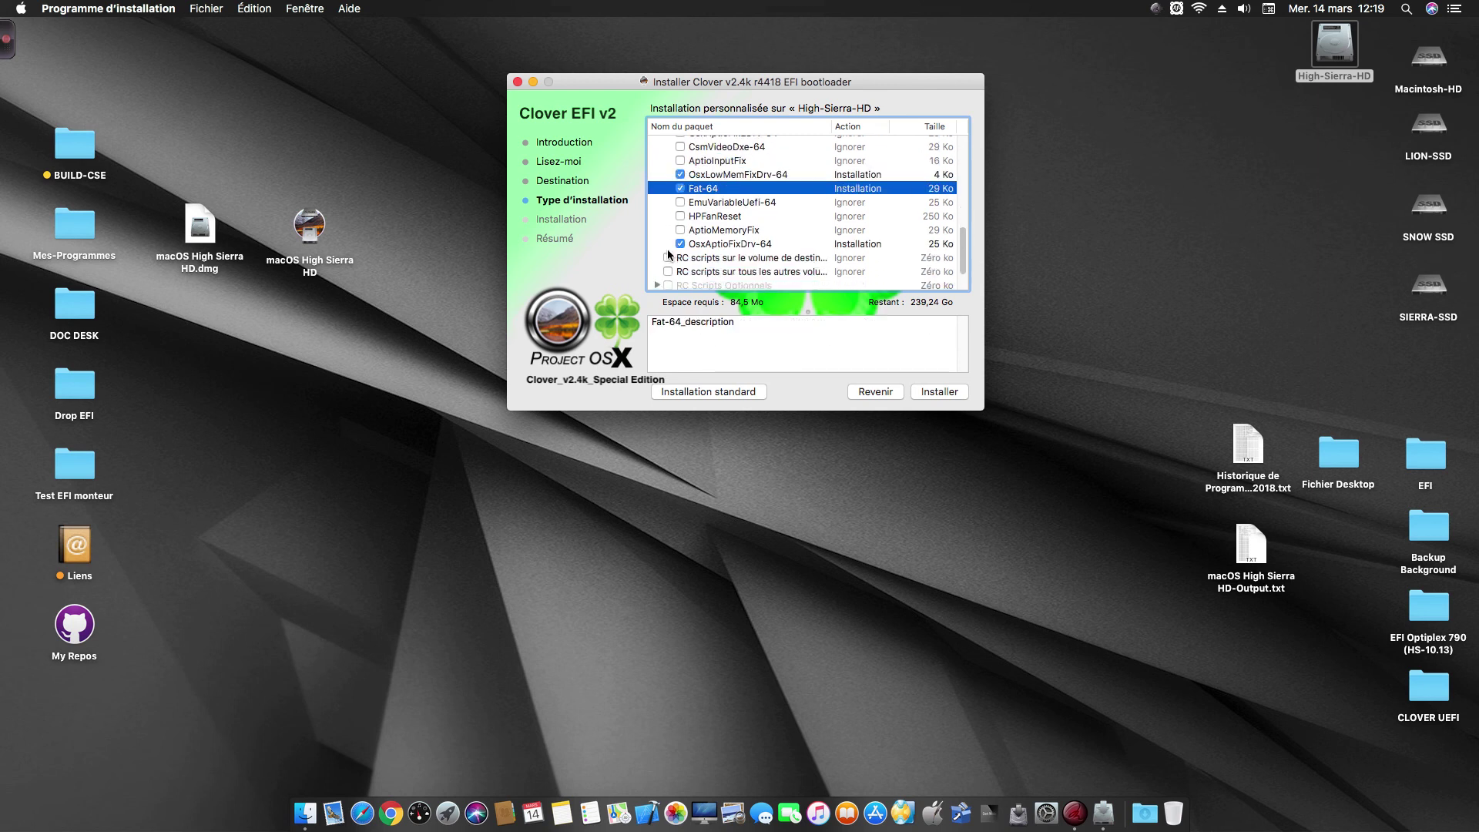
# Select the RC scripts on the destination volume and view the description of the Clover configuration panel package.
pyautogui.scroll(5, 667, 251)
pyautogui.scroll(5, 667, 248)
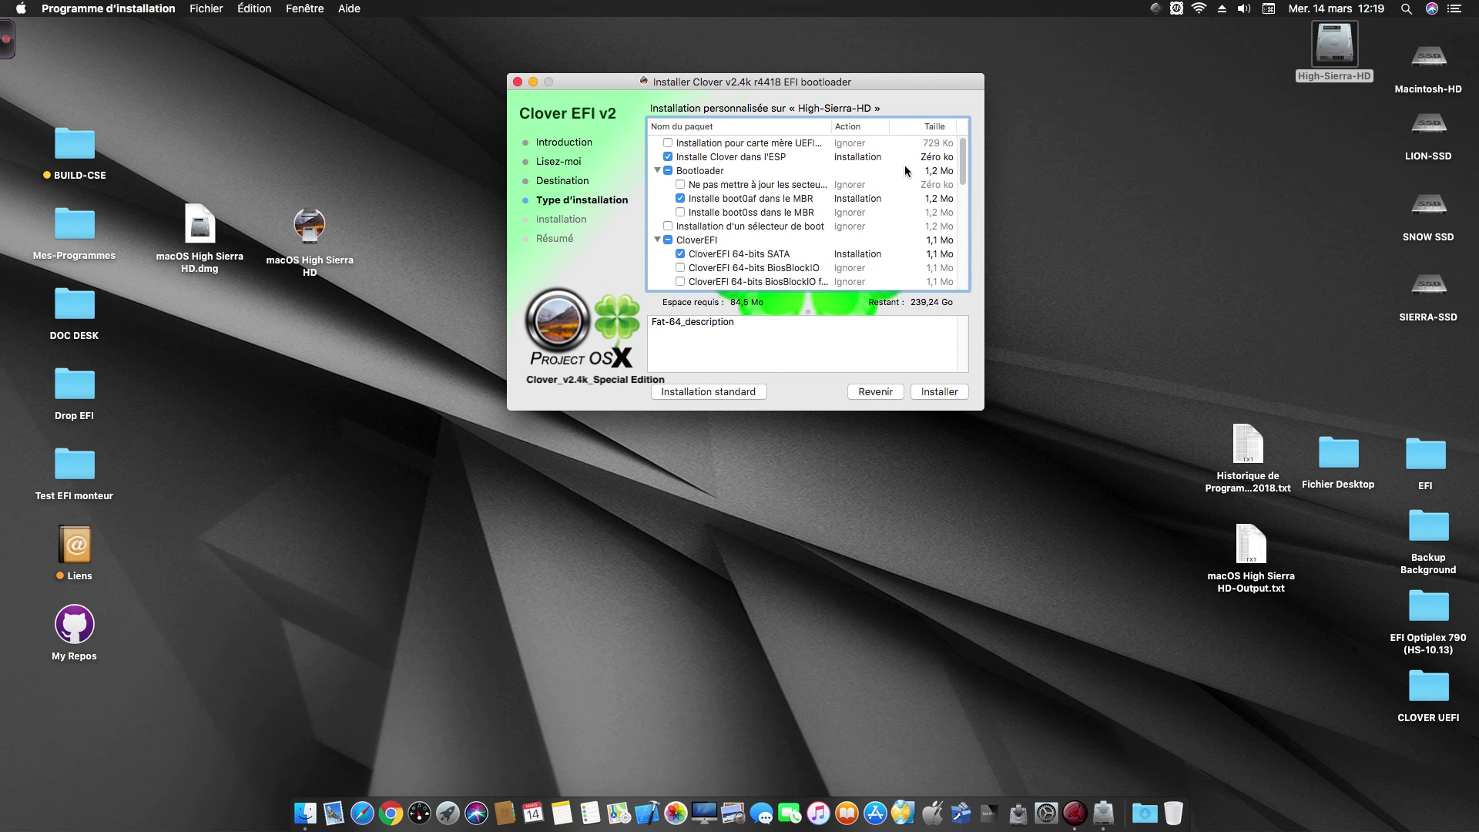
pyautogui.scroll(-10, 655, 249)
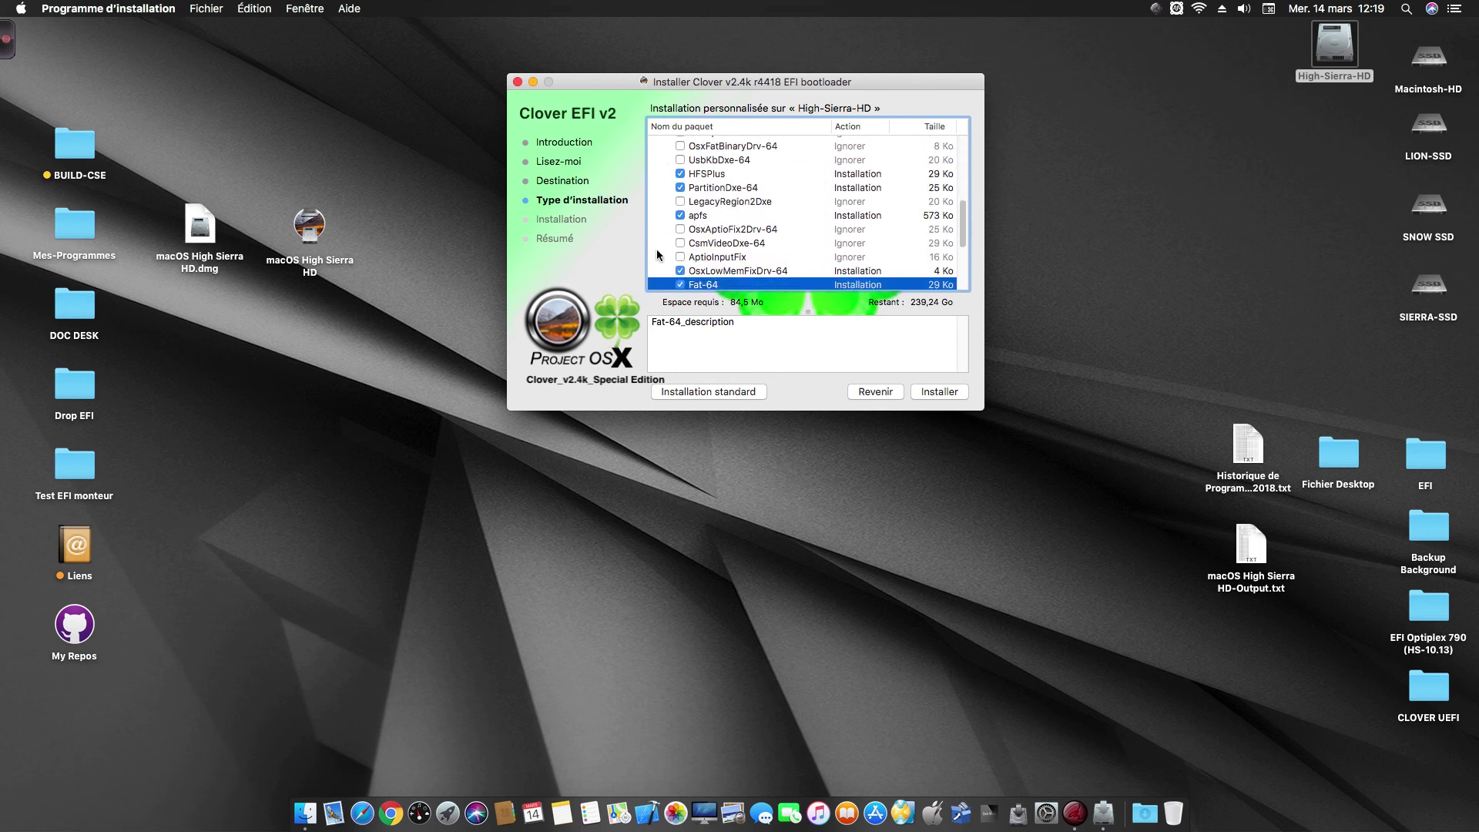
pyautogui.scroll(5, 670, 231)
pyautogui.scroll(-5, 682, 220)
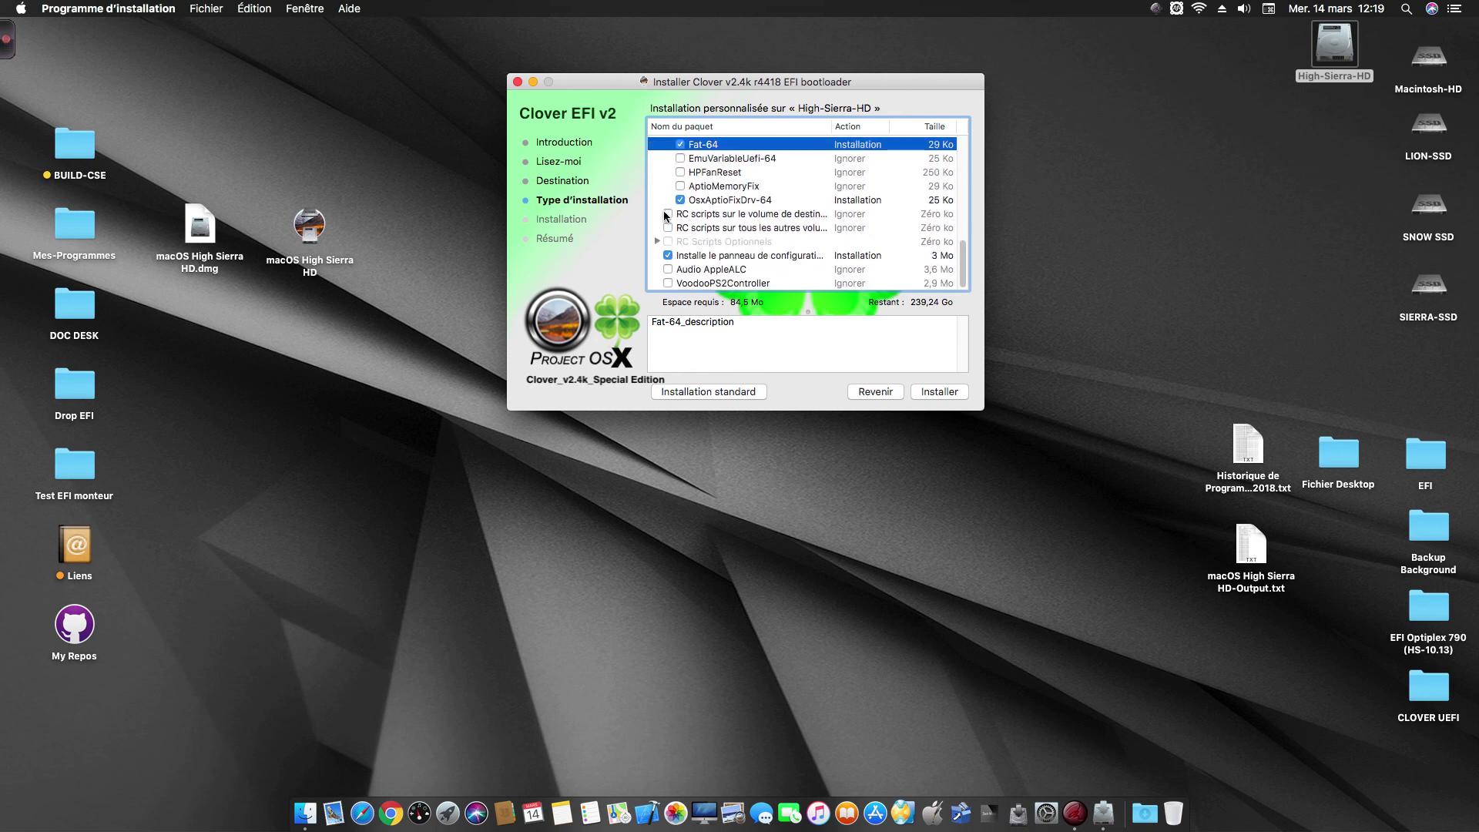
pyautogui.click(668, 214)
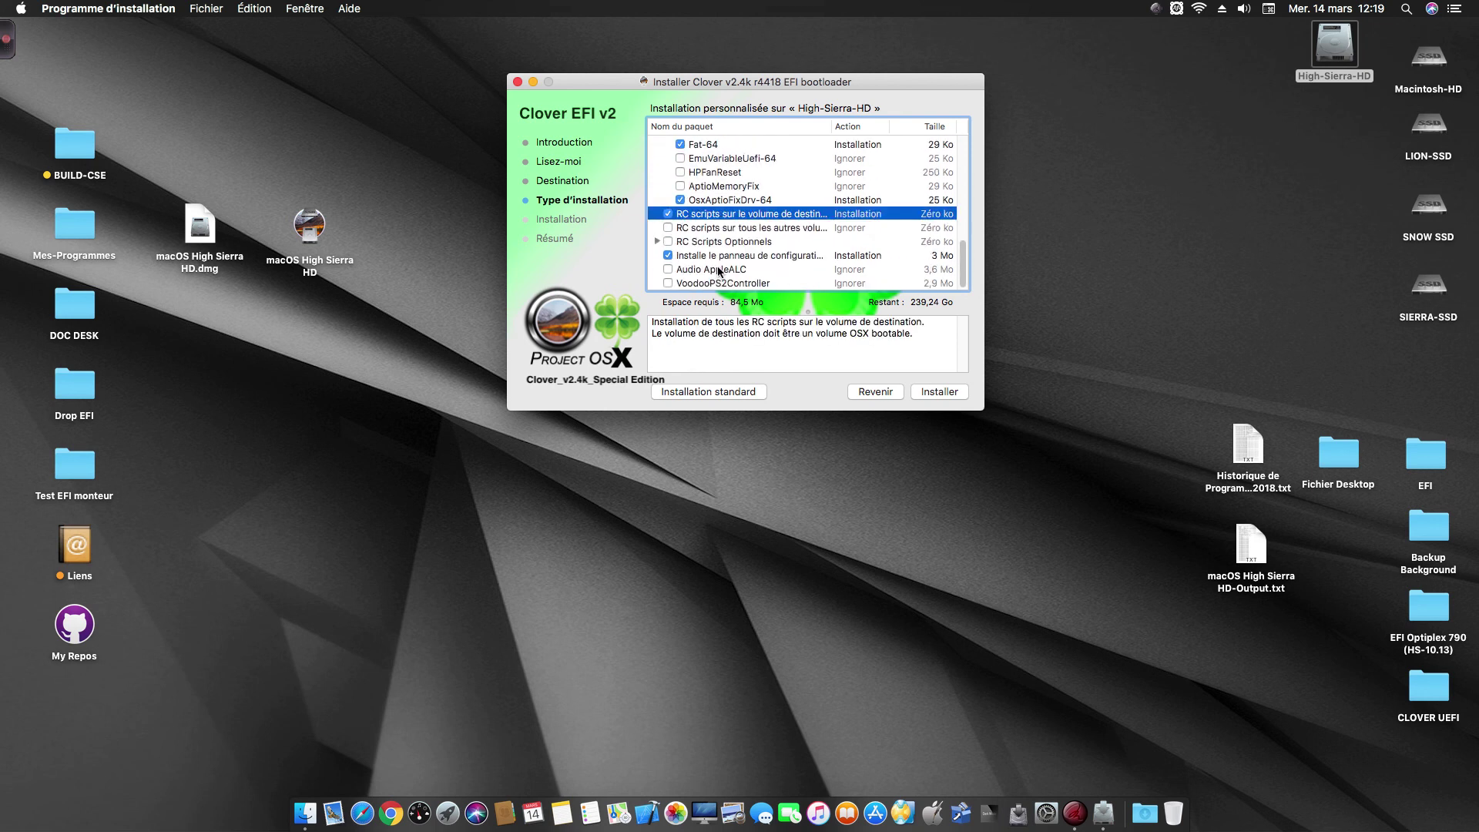
pyautogui.click(718, 256)
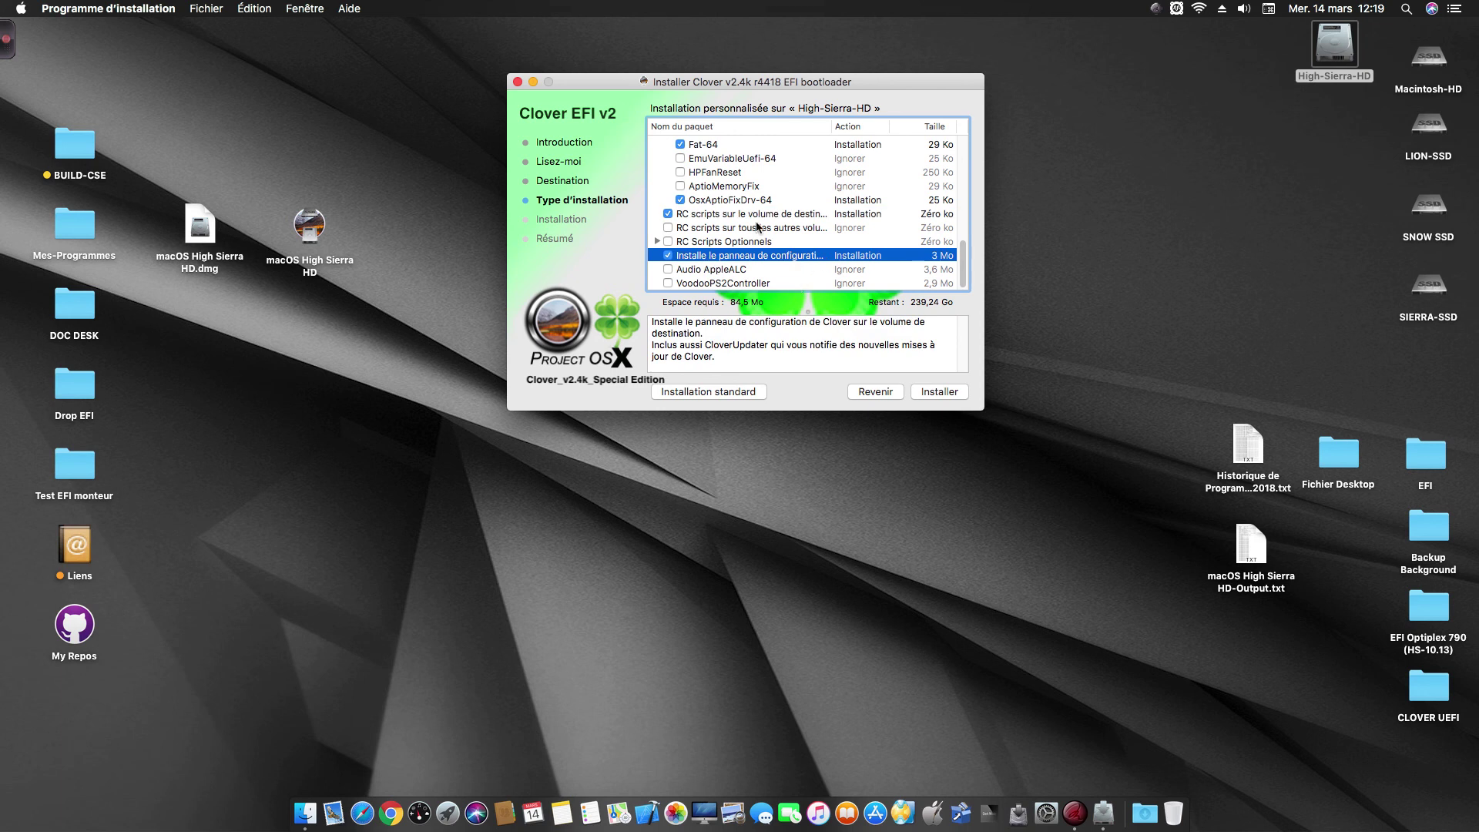
# Review the package selection and select the UEFI motherboard installation package (Installation pour carte mère UEFI).
pyautogui.scroll(5, 785, 260)
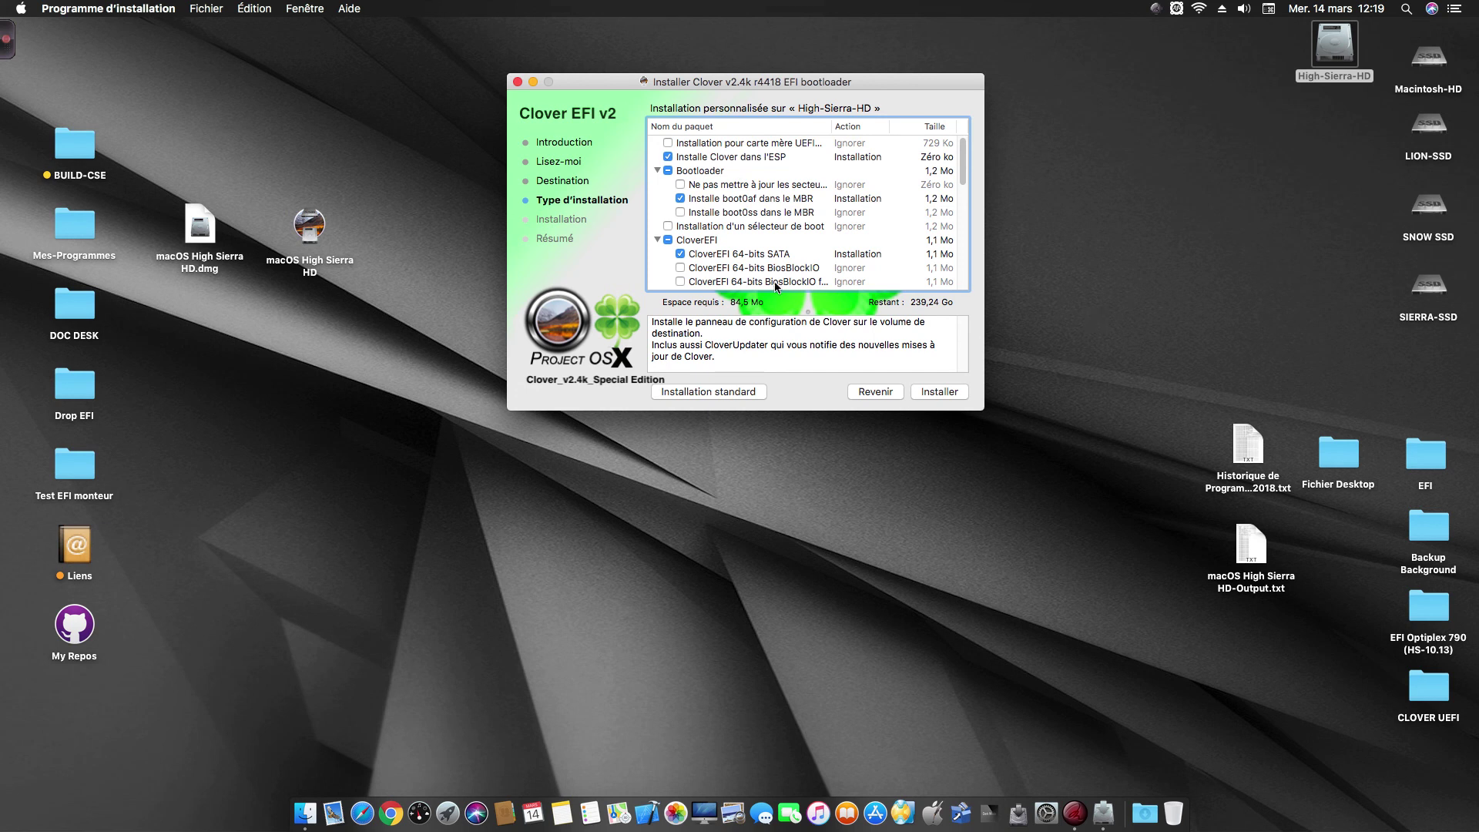
pyautogui.scroll(-10, 776, 286)
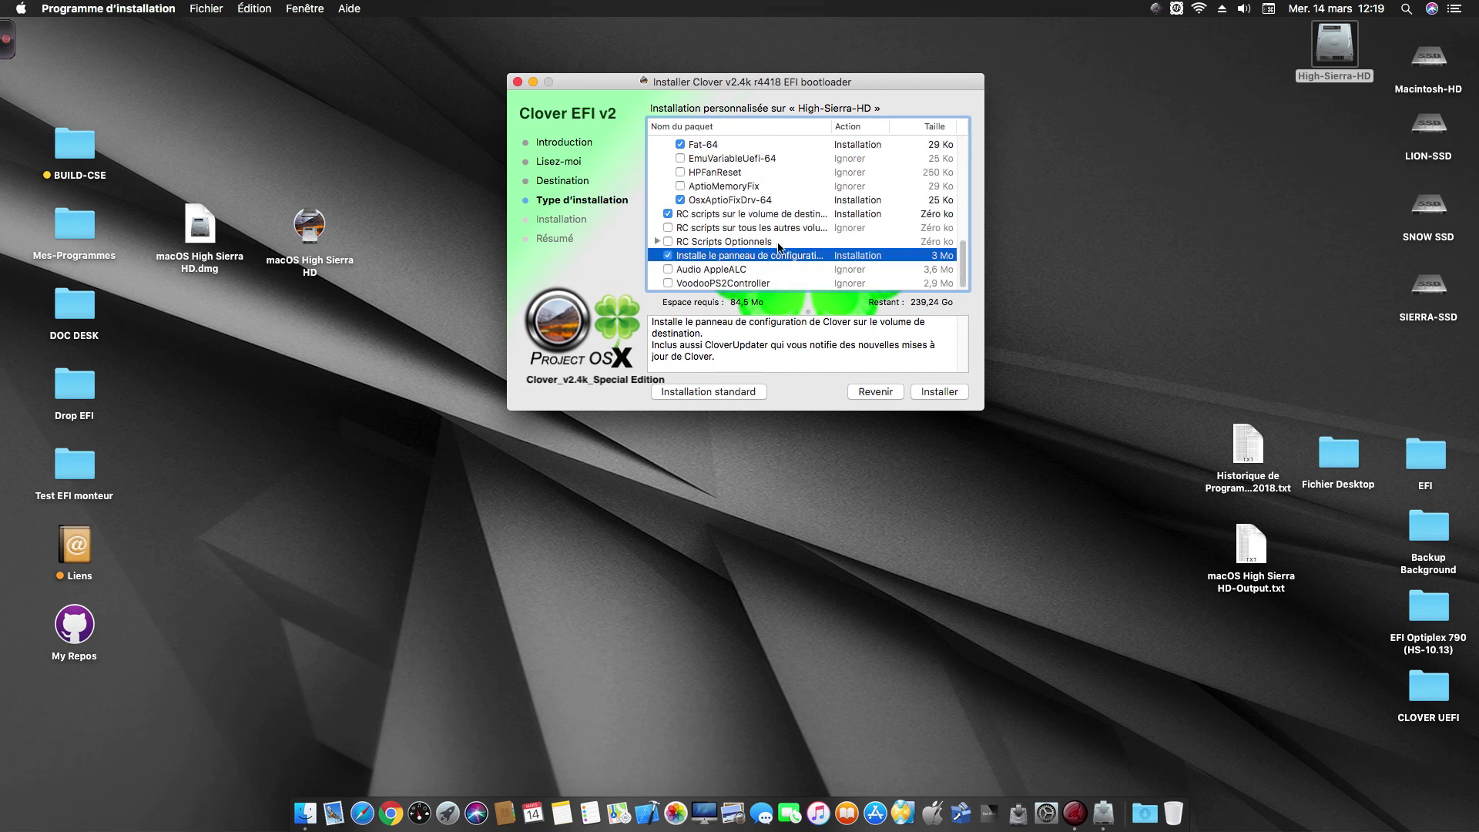
pyautogui.scroll(10, 778, 246)
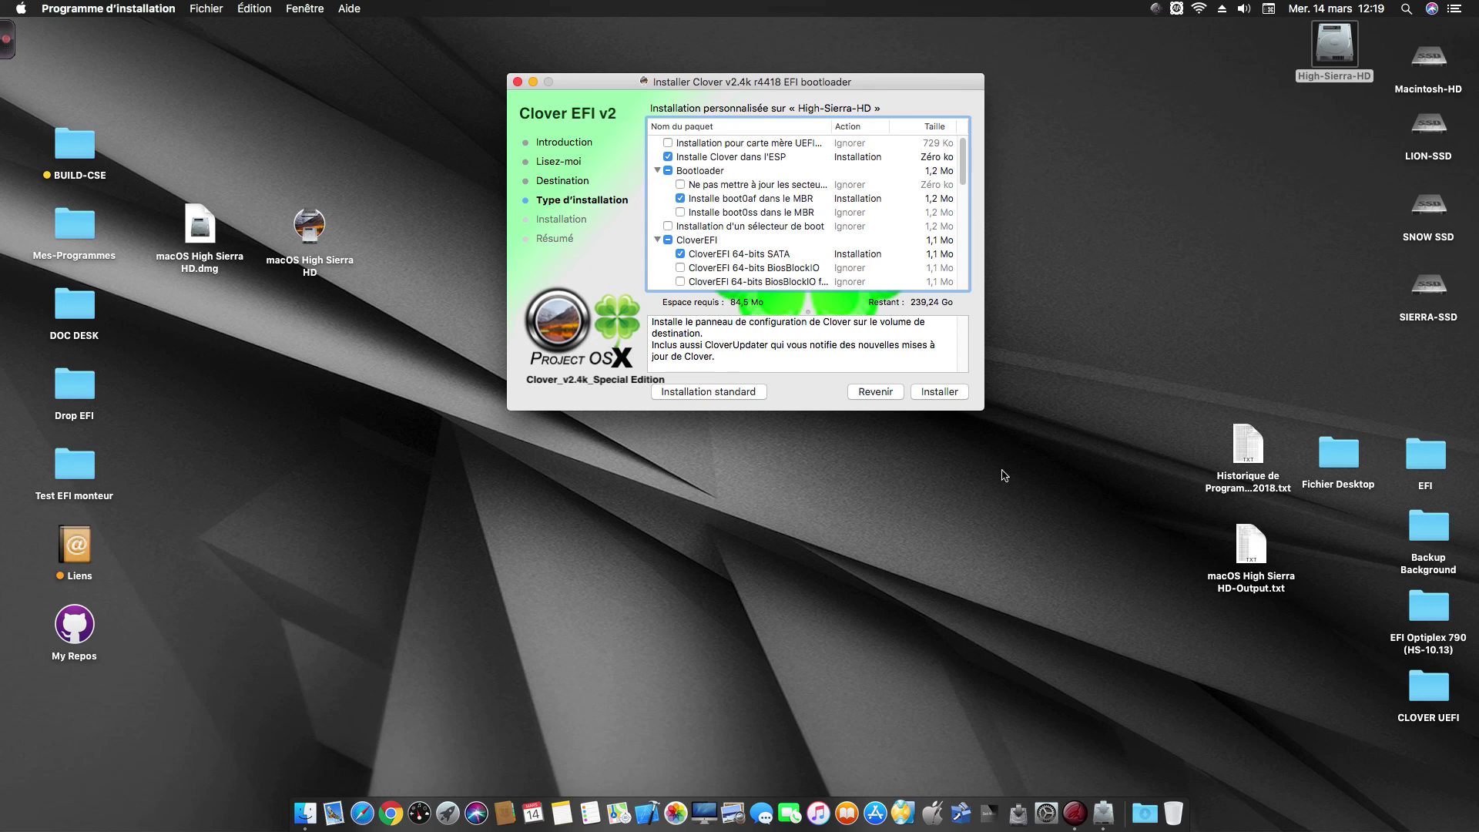
pyautogui.click(669, 143)
pyautogui.scroll(-5, 693, 240)
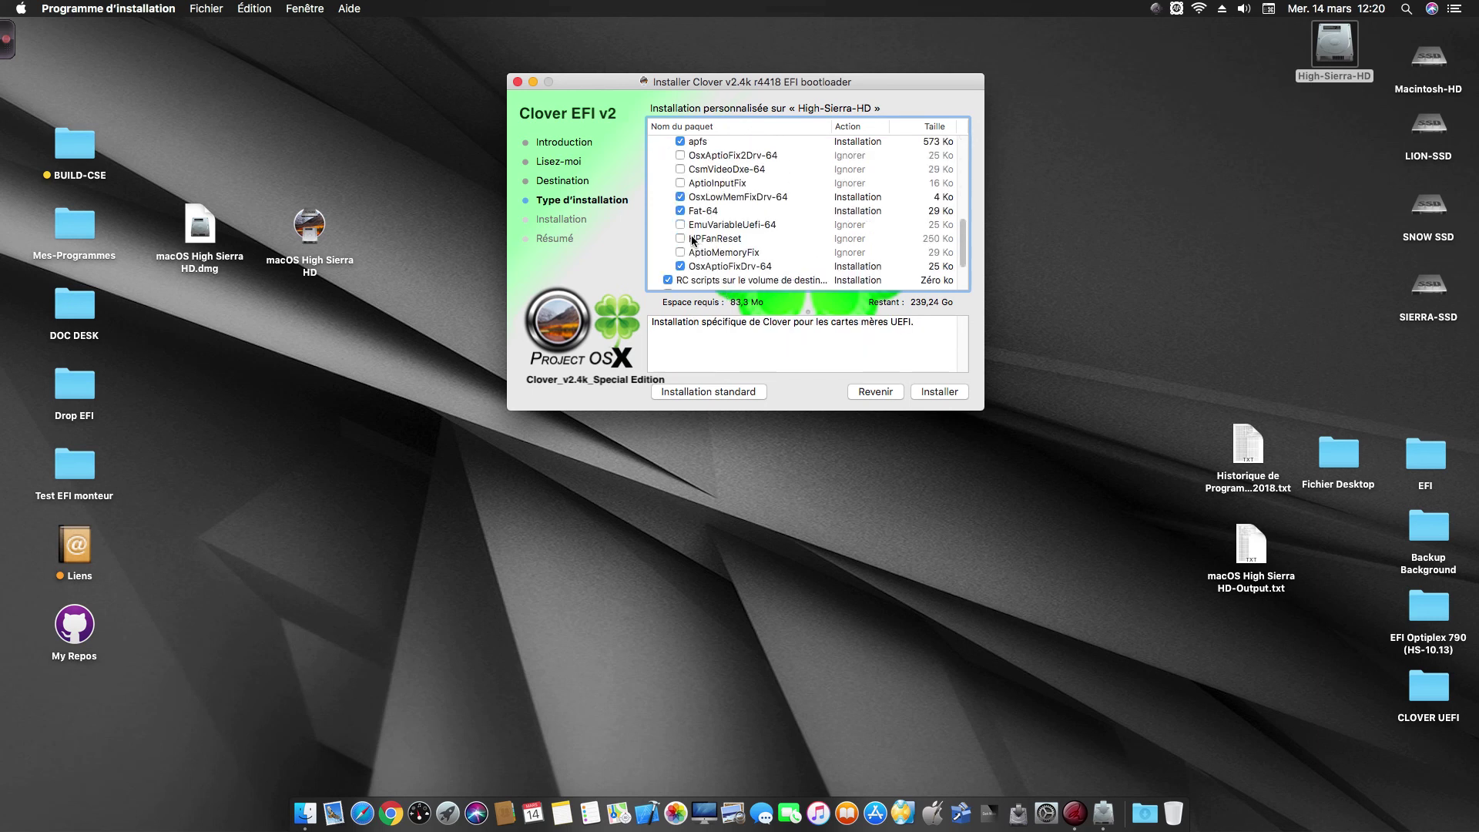
pyautogui.scroll(10, 692, 240)
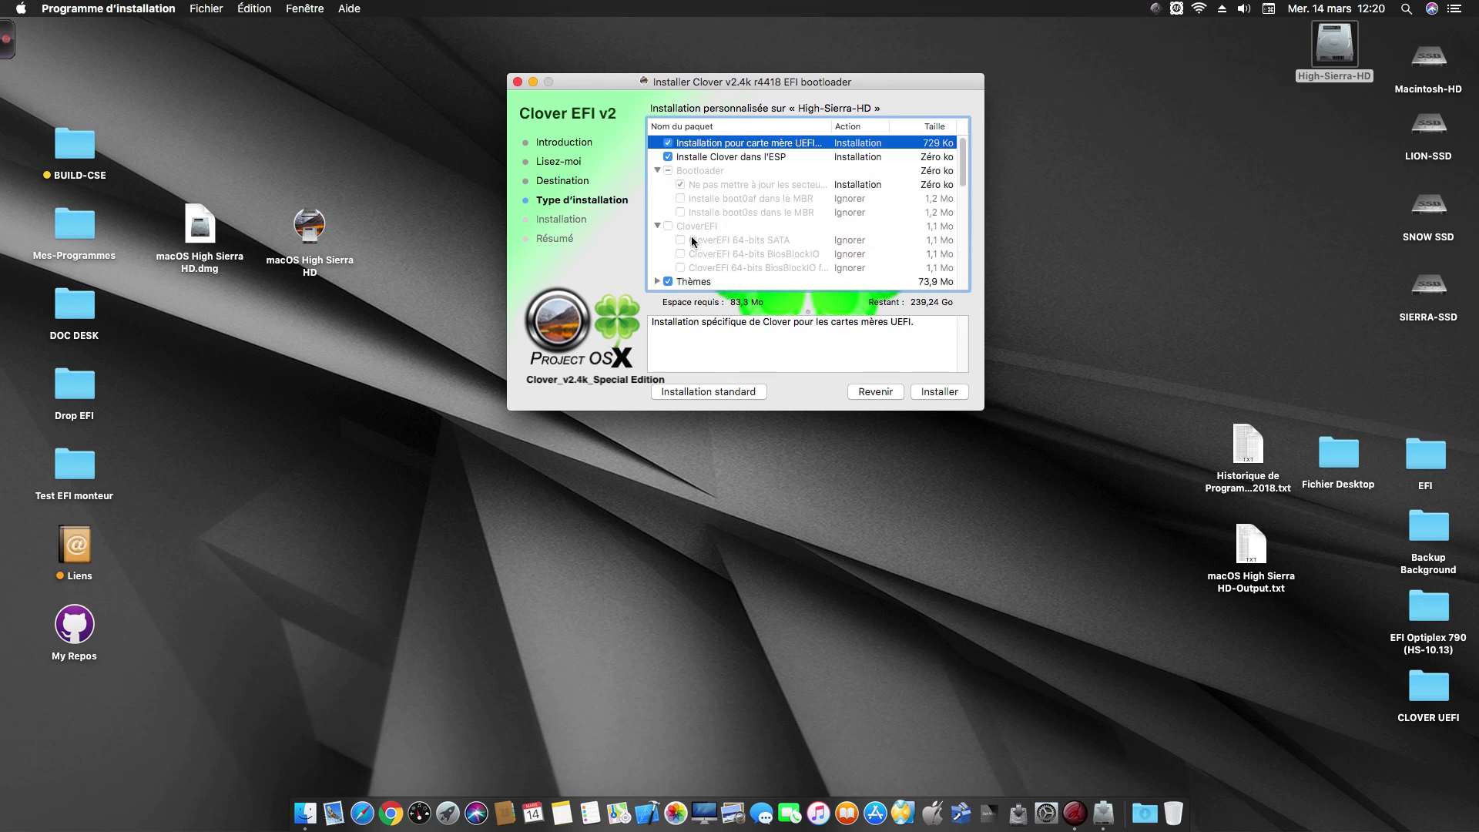
# Collapse the Bootloader and CloverEFI groups, review the remaining packages, and close the Clover installer without installing.
pyautogui.click(657, 171)
pyautogui.click(657, 185)
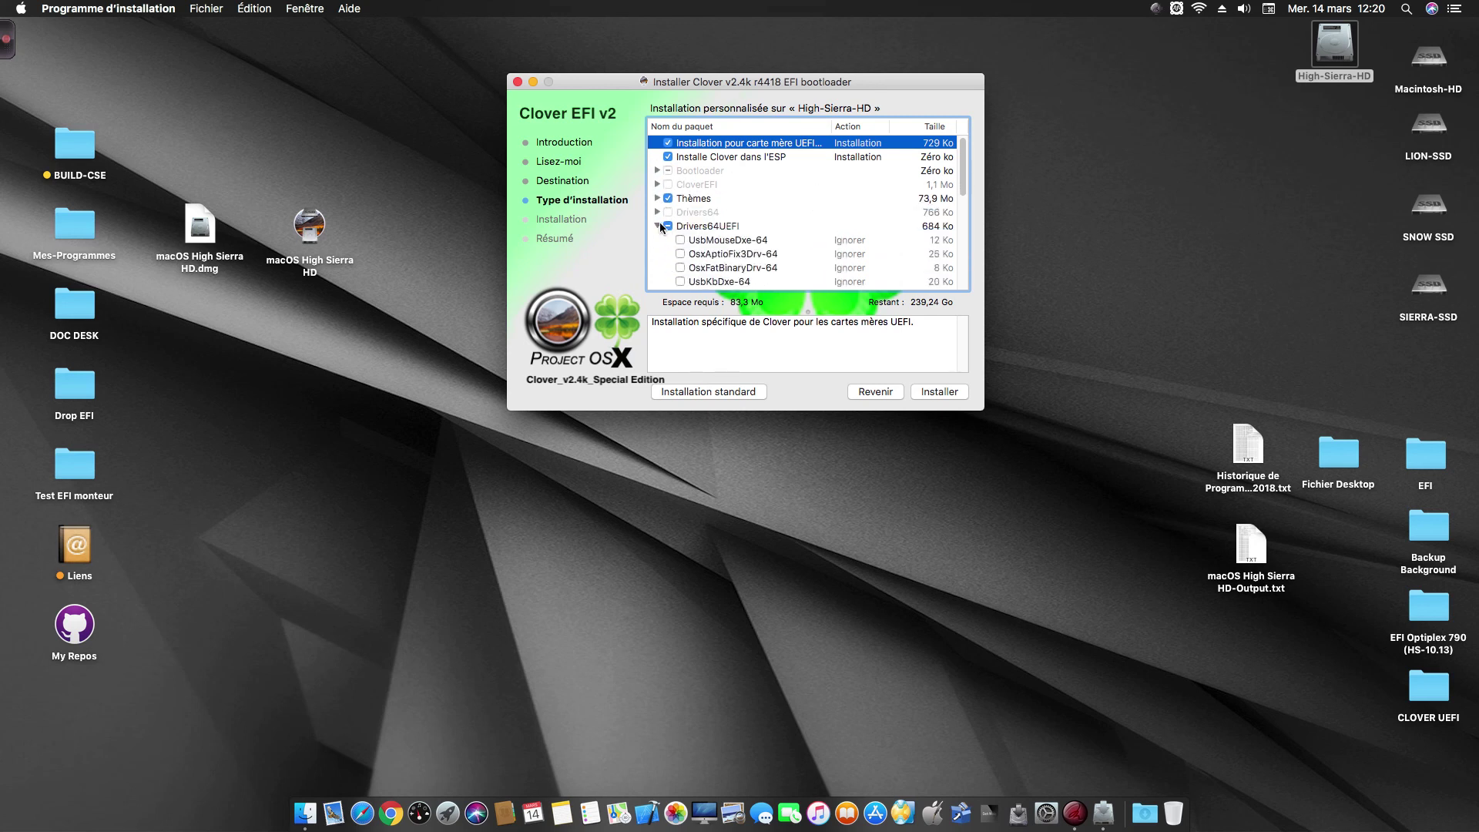
pyautogui.scroll(-5, 663, 225)
pyautogui.scroll(-8, 667, 231)
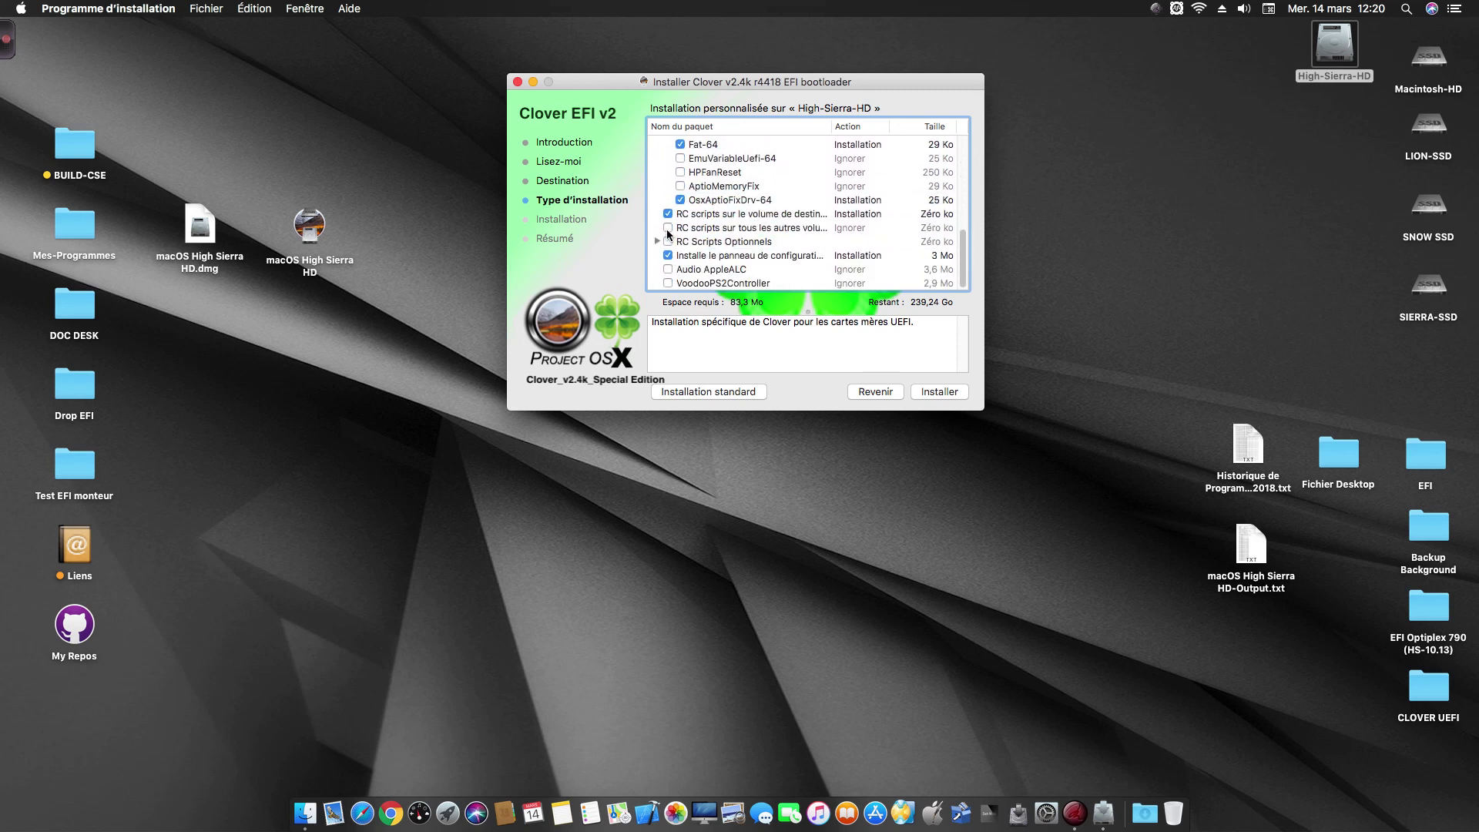
pyautogui.click(664, 230)
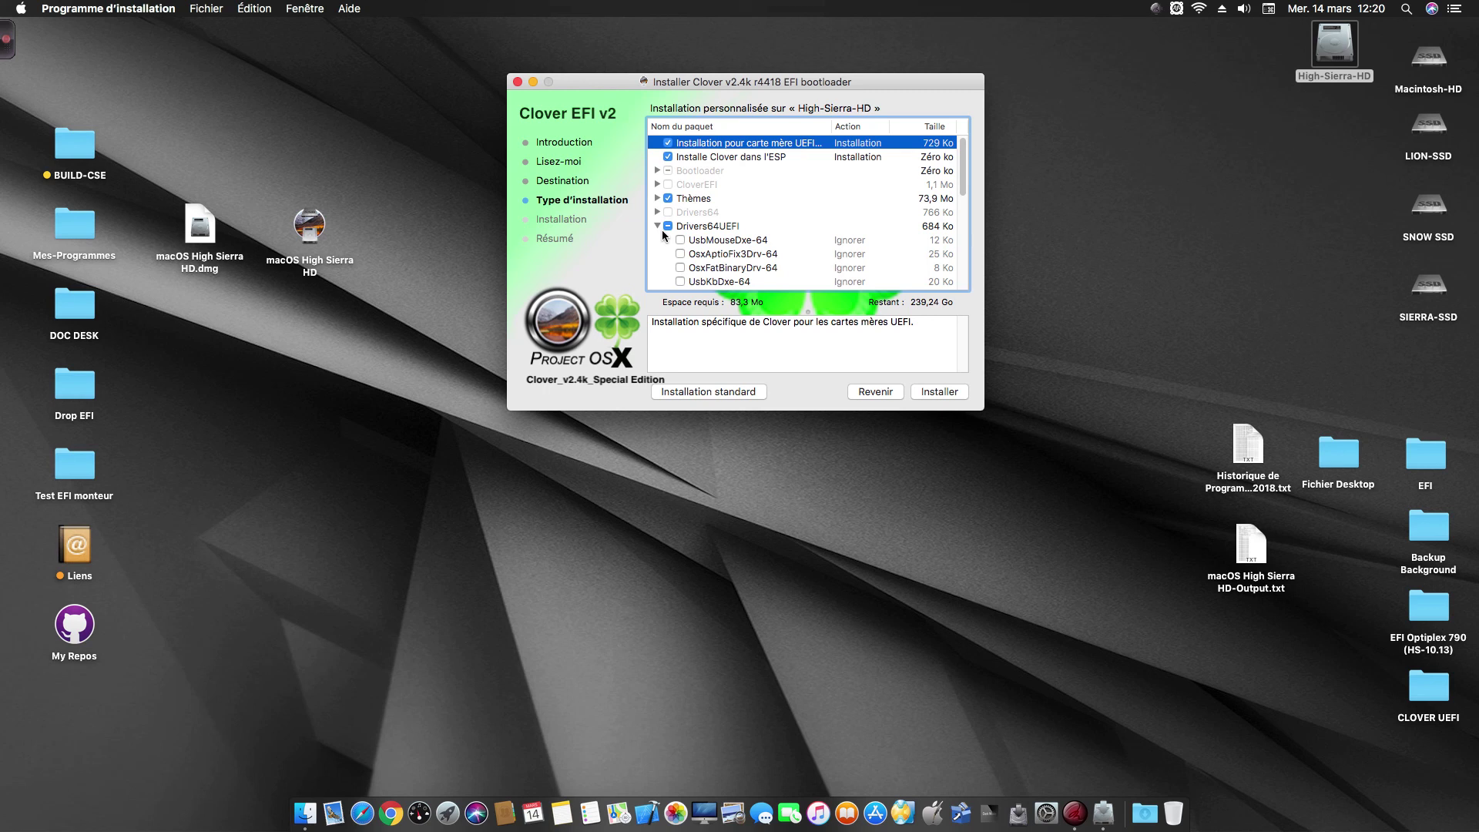
pyautogui.click(517, 81)
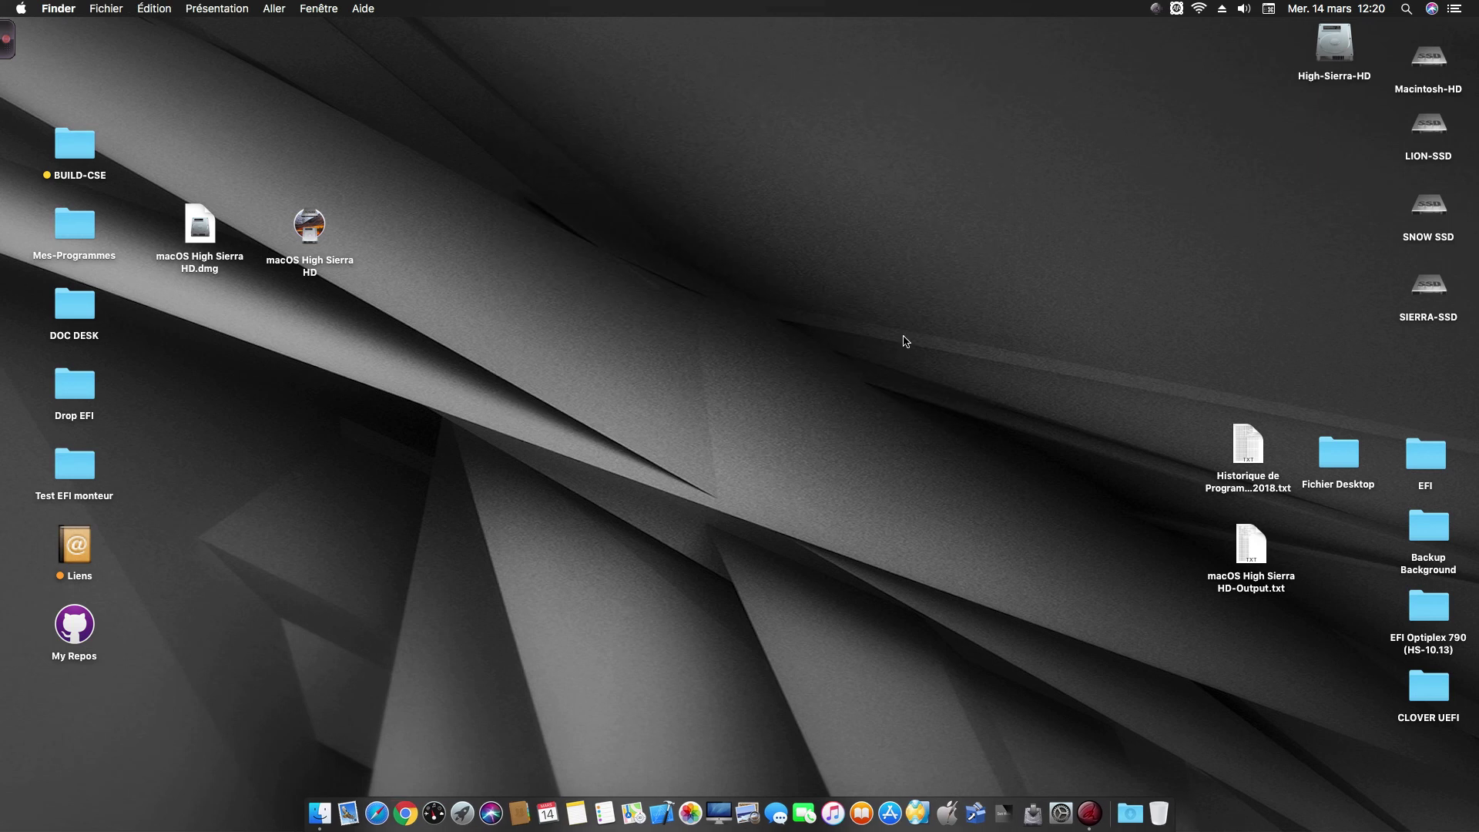
# Open the Hackintosh Montréal France forum from its Dashboard widget and go to page 4 of the macOS High Sierra HD topic.
pyautogui.click(440, 795)
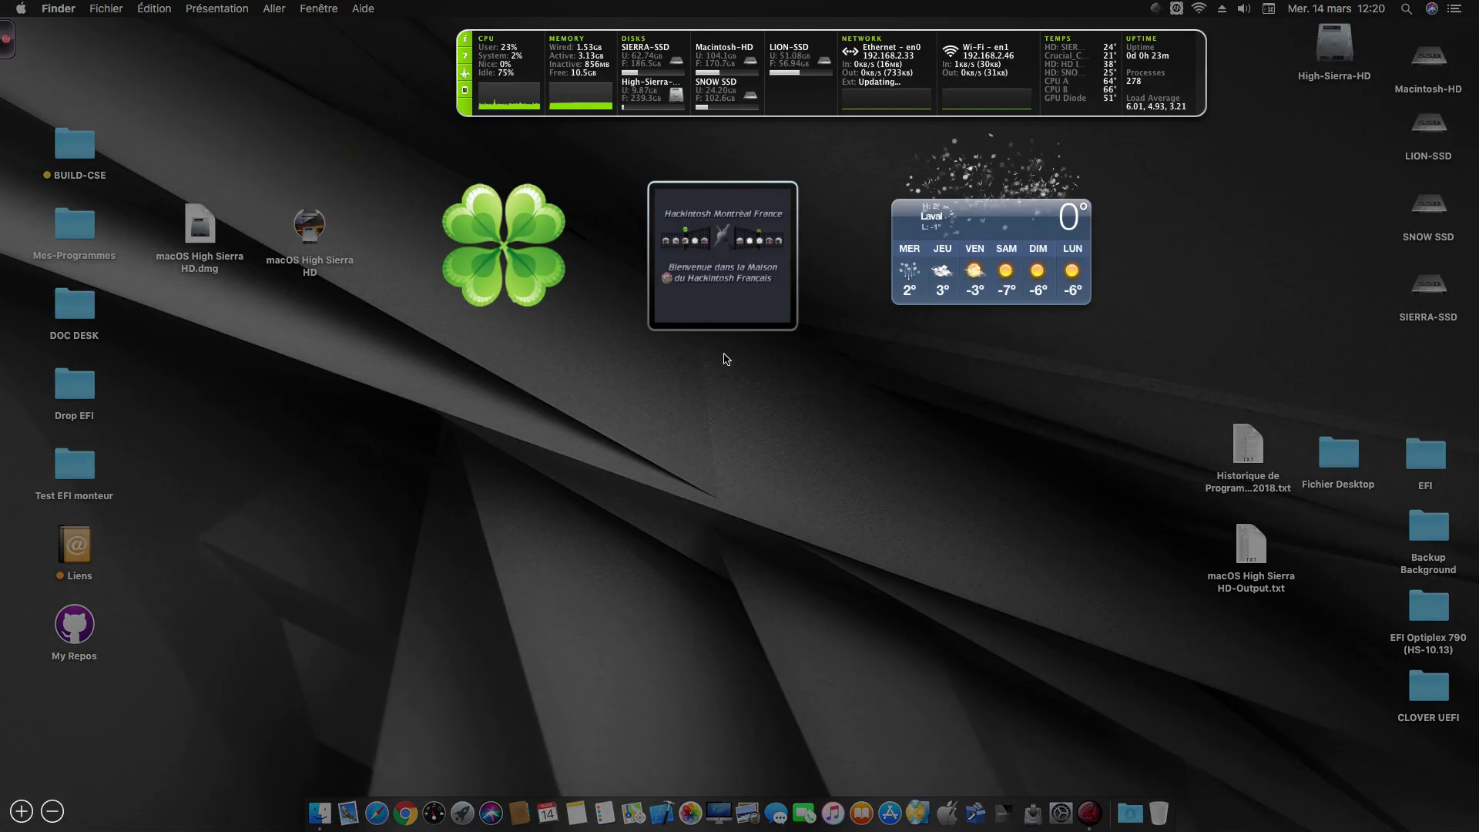
pyautogui.click(724, 298)
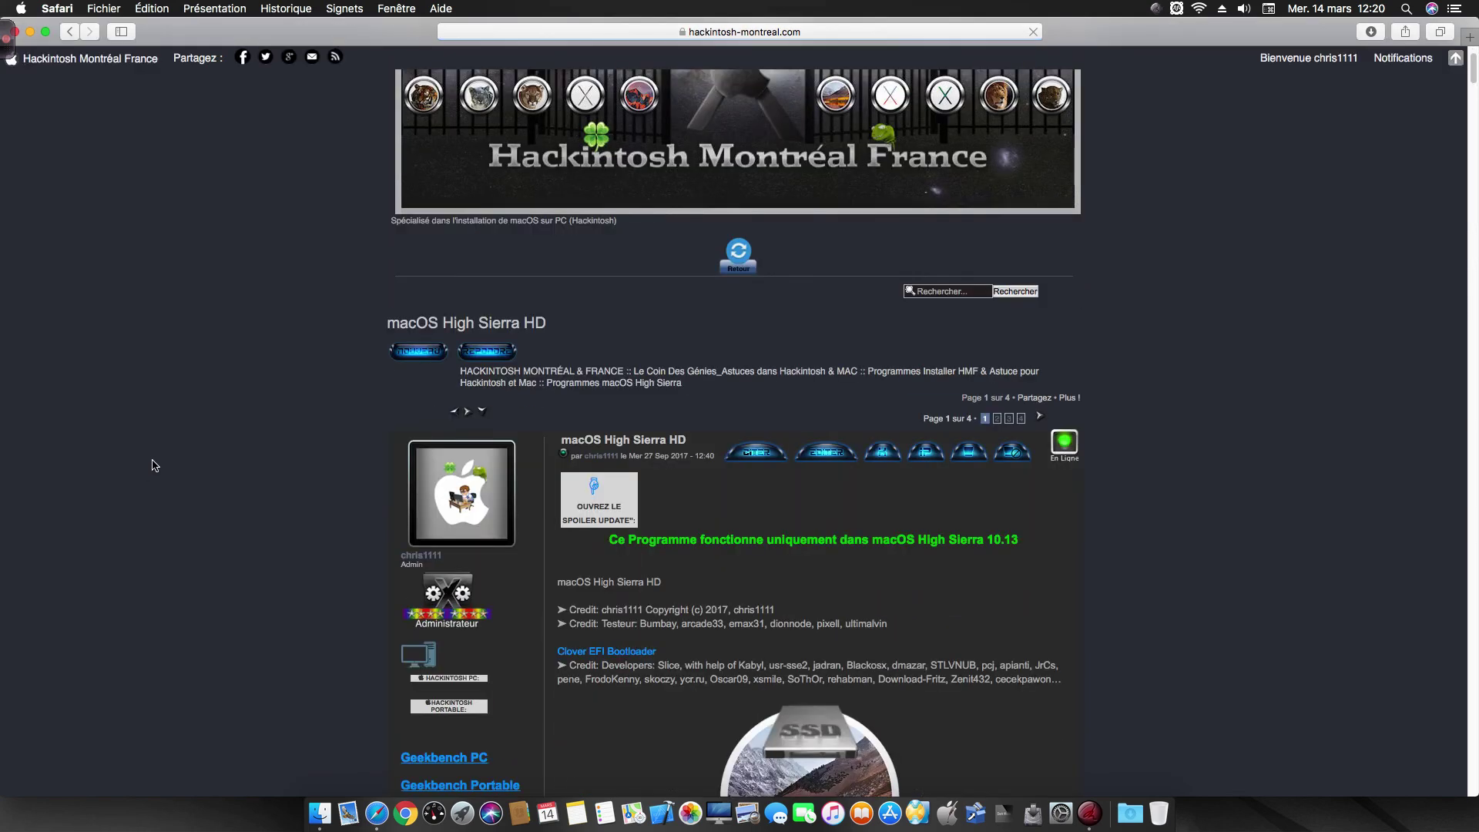
pyautogui.click(1021, 419)
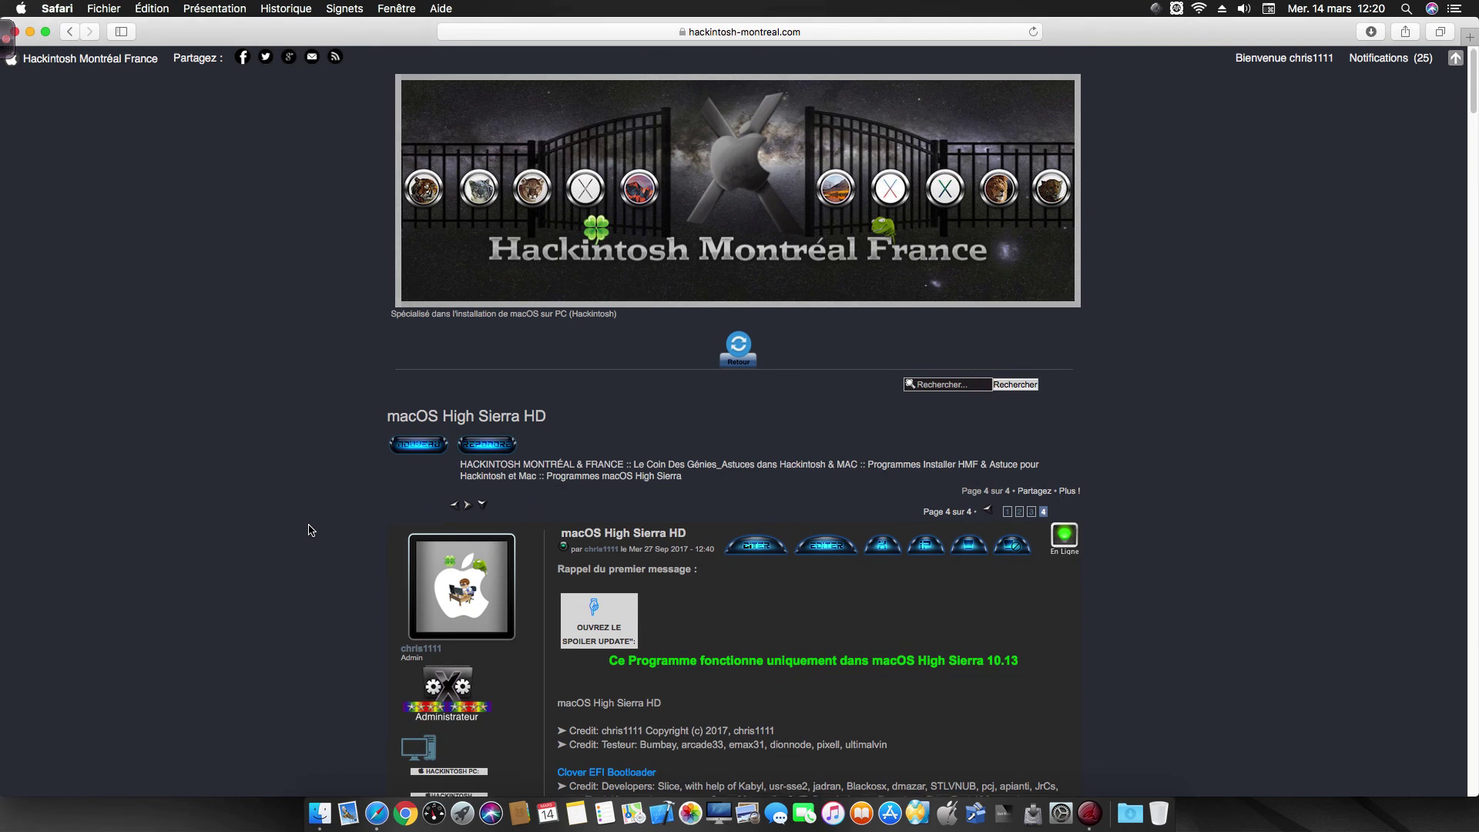
# Return to the forum index and open the Problemes PC Intel section under Problemes d'installation Intel.
pyautogui.click(616, 279)
pyautogui.scroll(-5, 516, 444)
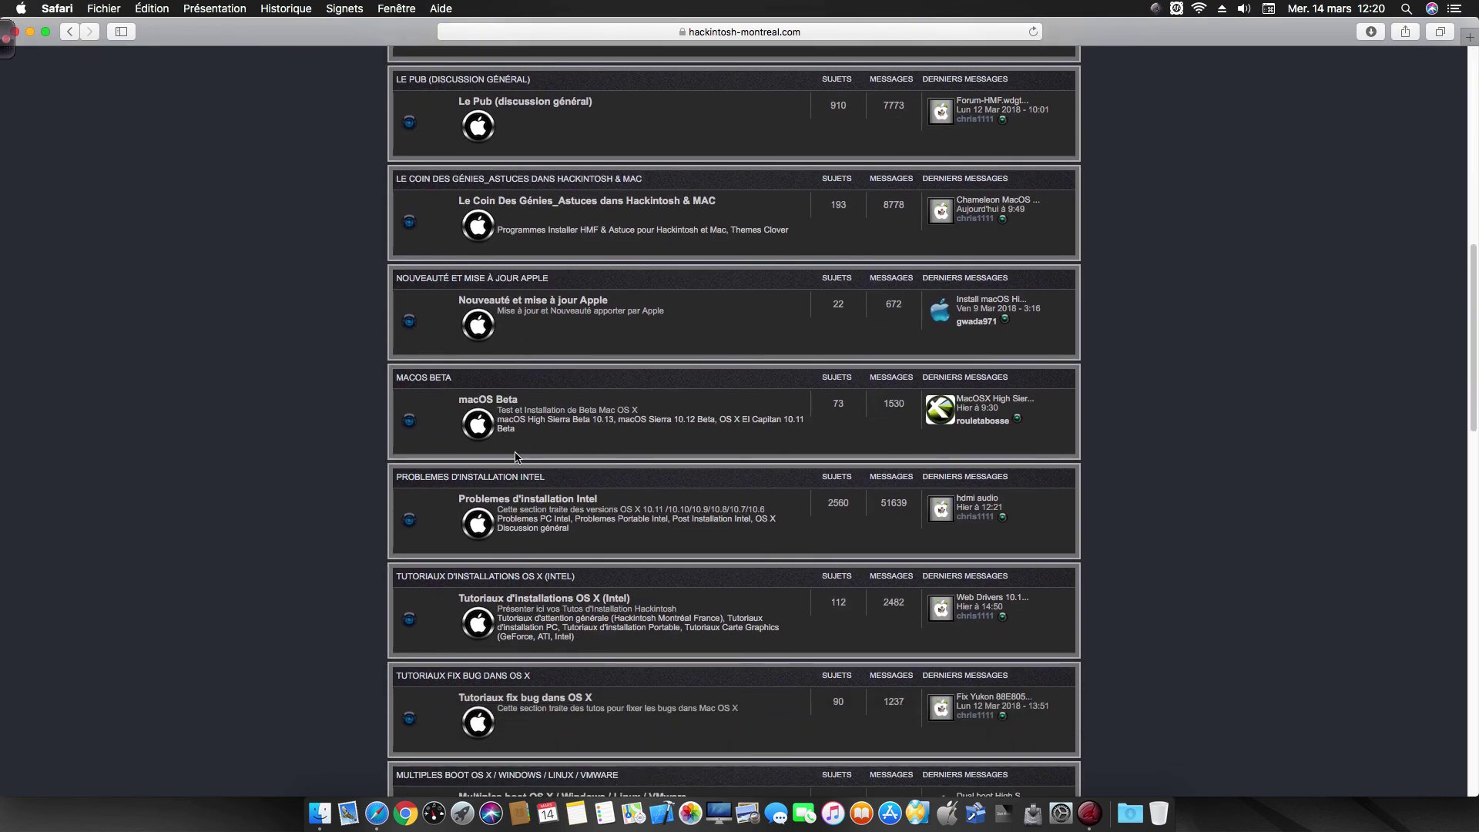
pyautogui.click(518, 498)
pyautogui.click(524, 485)
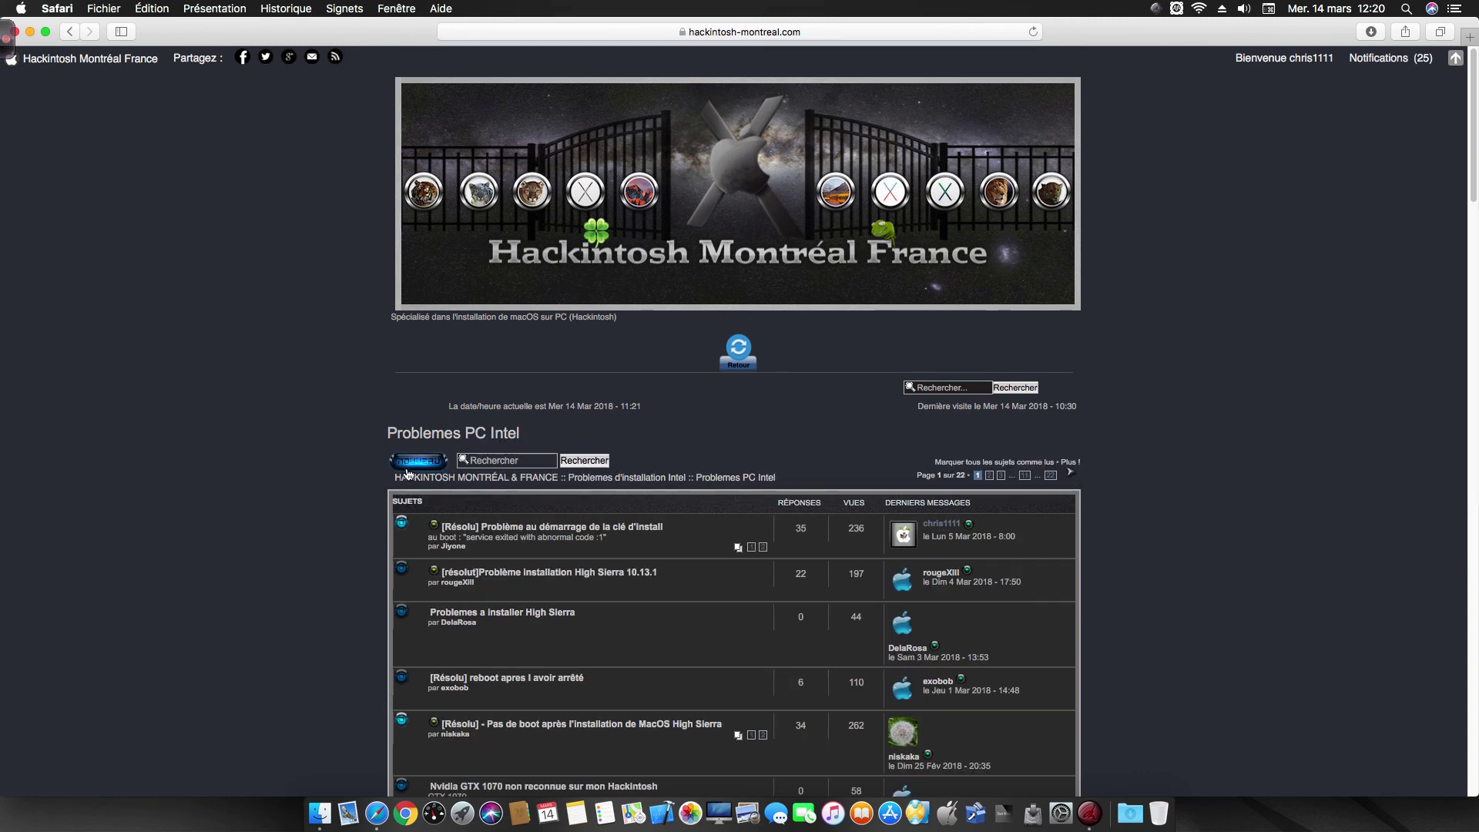
# View the Problemes Portable Intel section, return to the forum index, and close the Safari window.
pyautogui.click(71, 32)
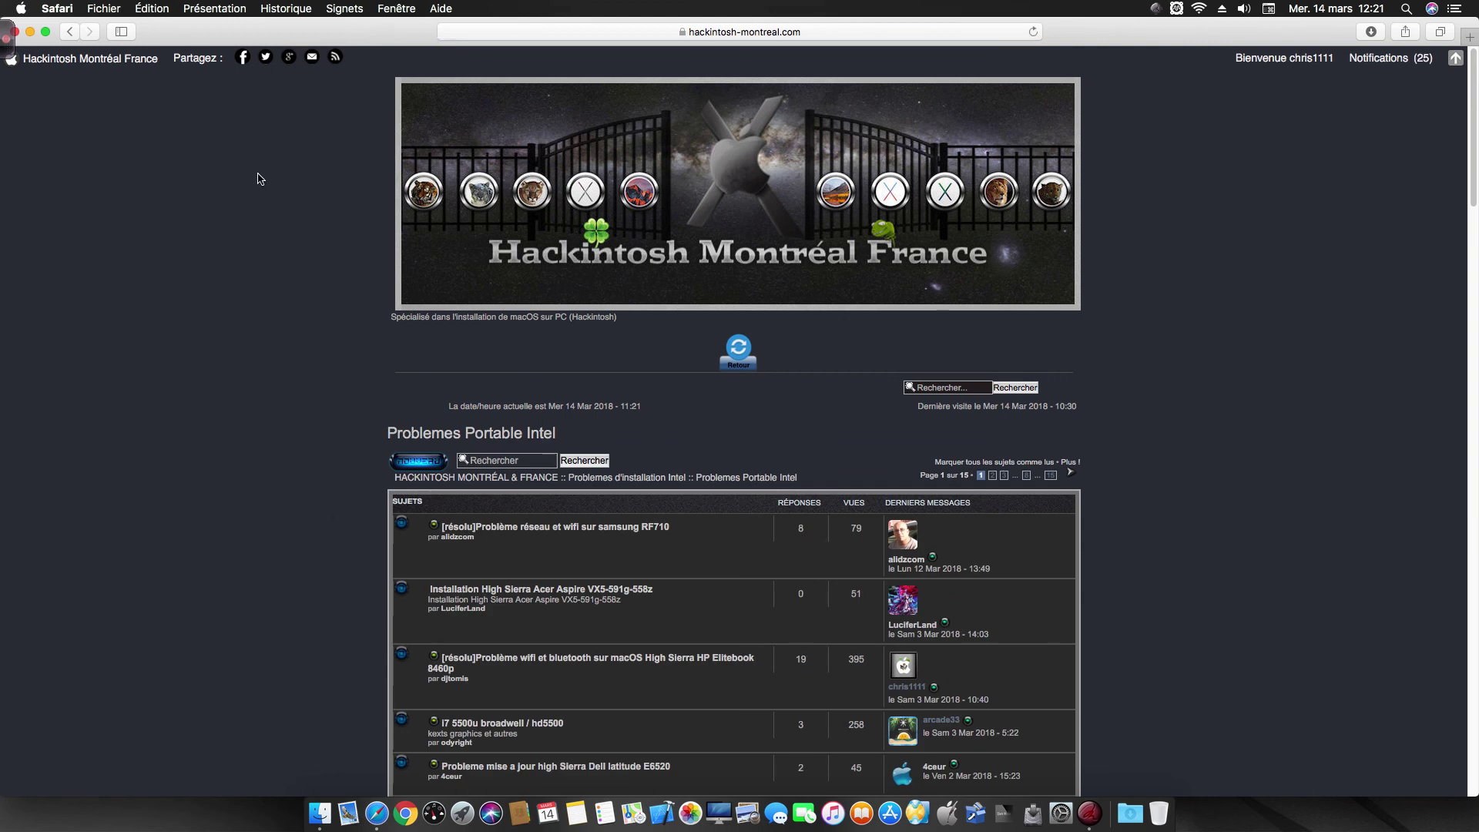
pyautogui.click(454, 239)
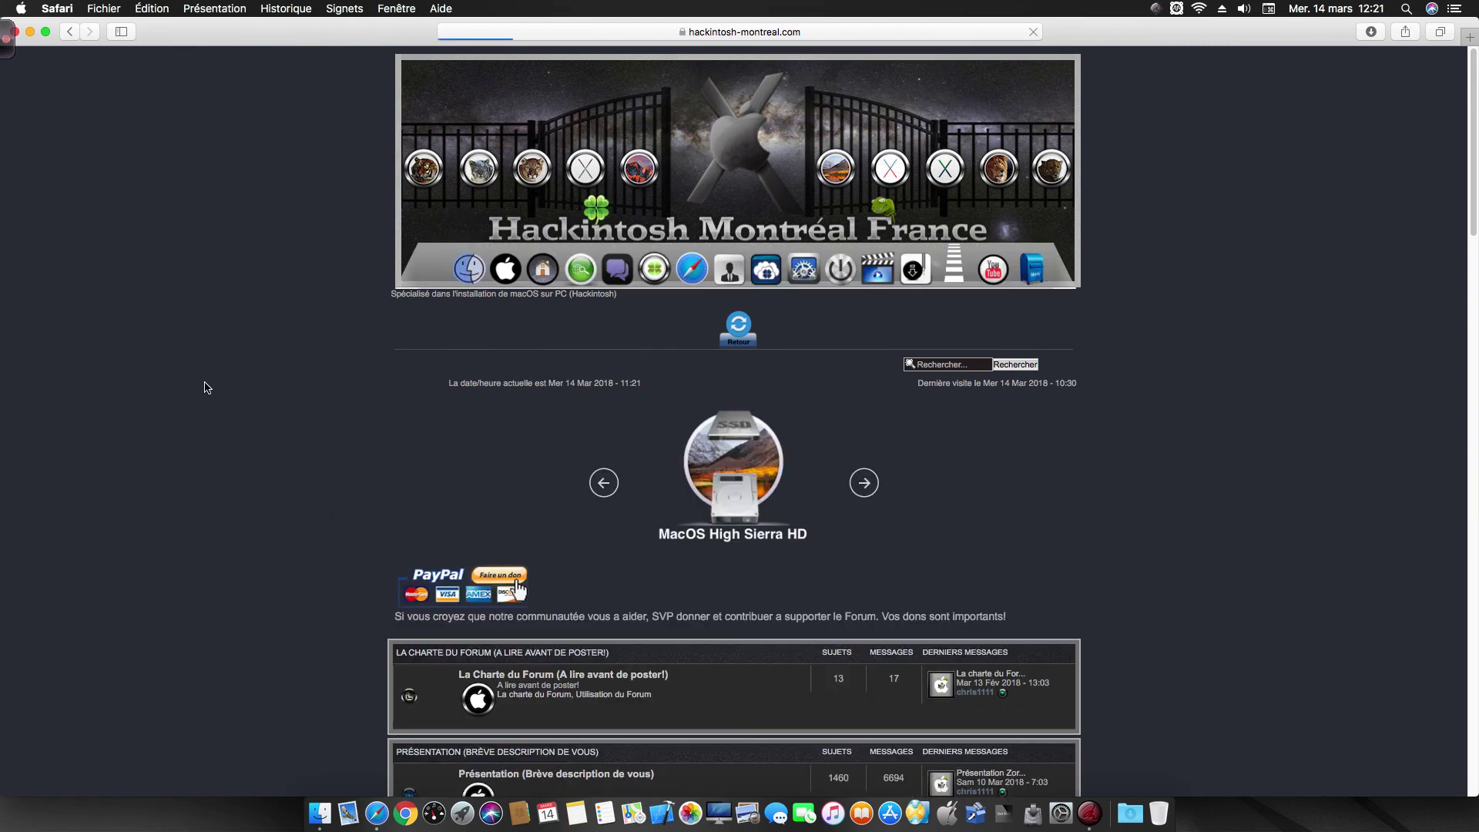
pyautogui.click(18, 32)
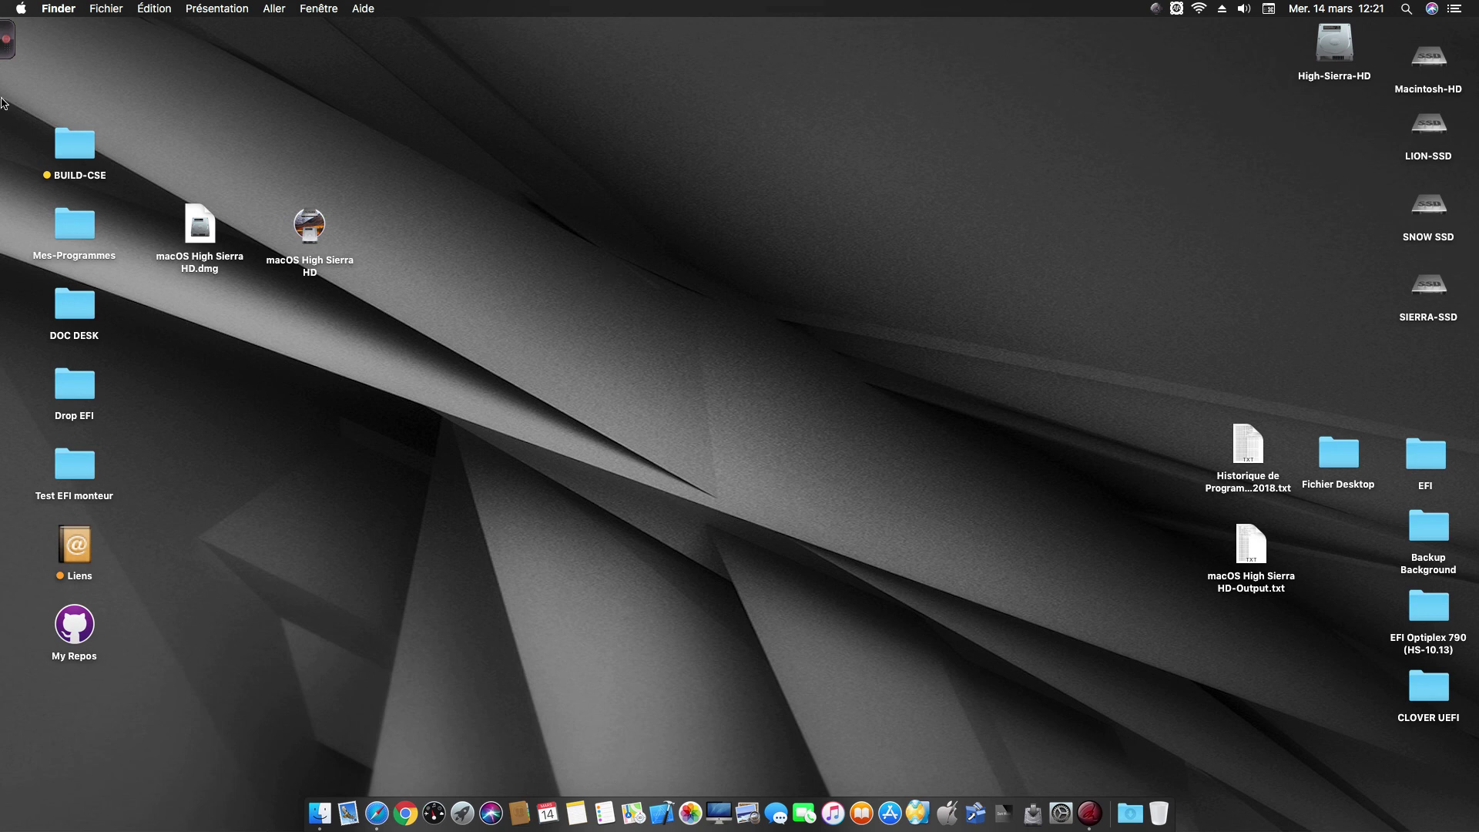
pyautogui.click(11, 28)
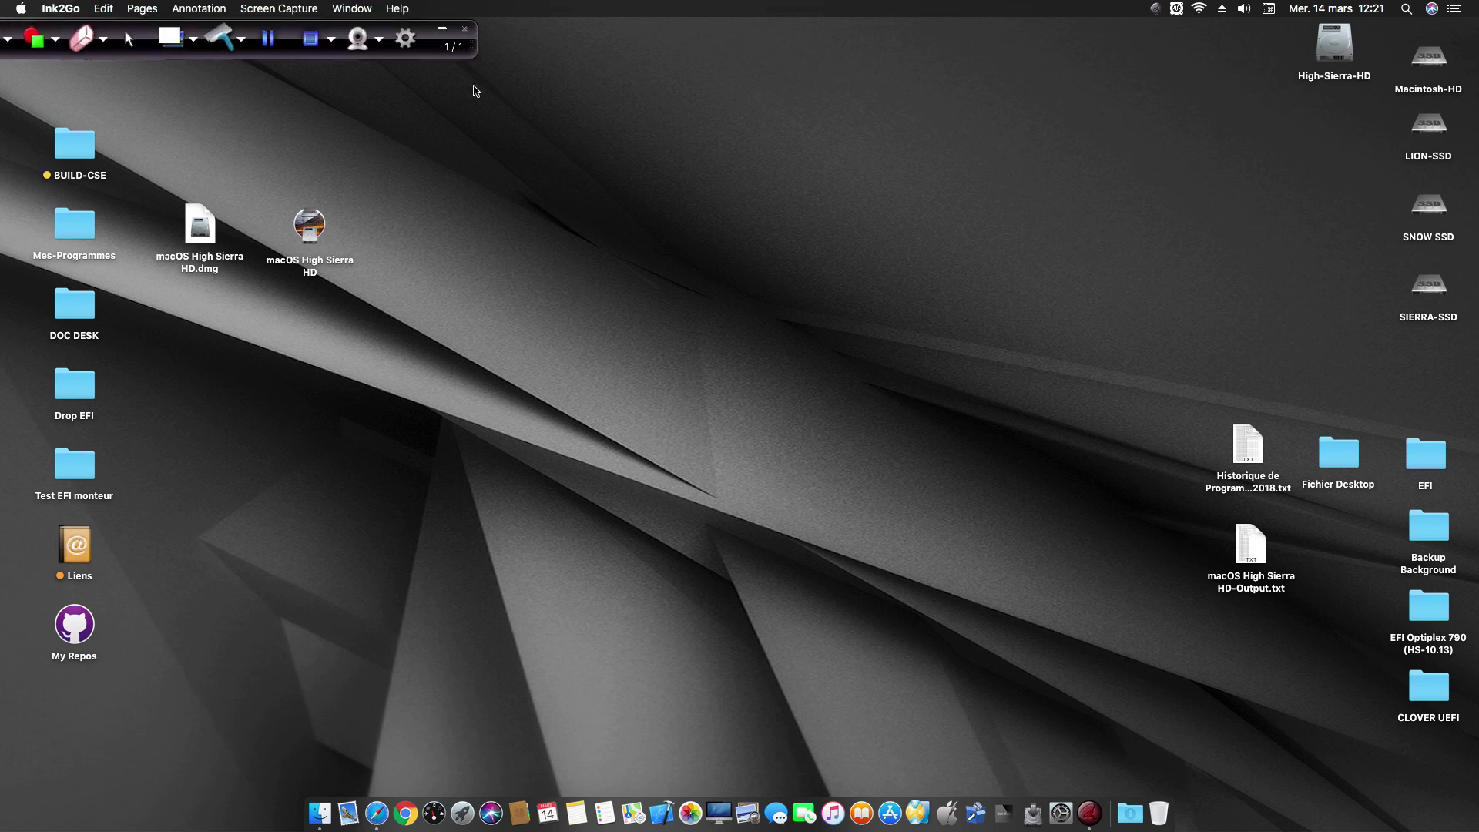